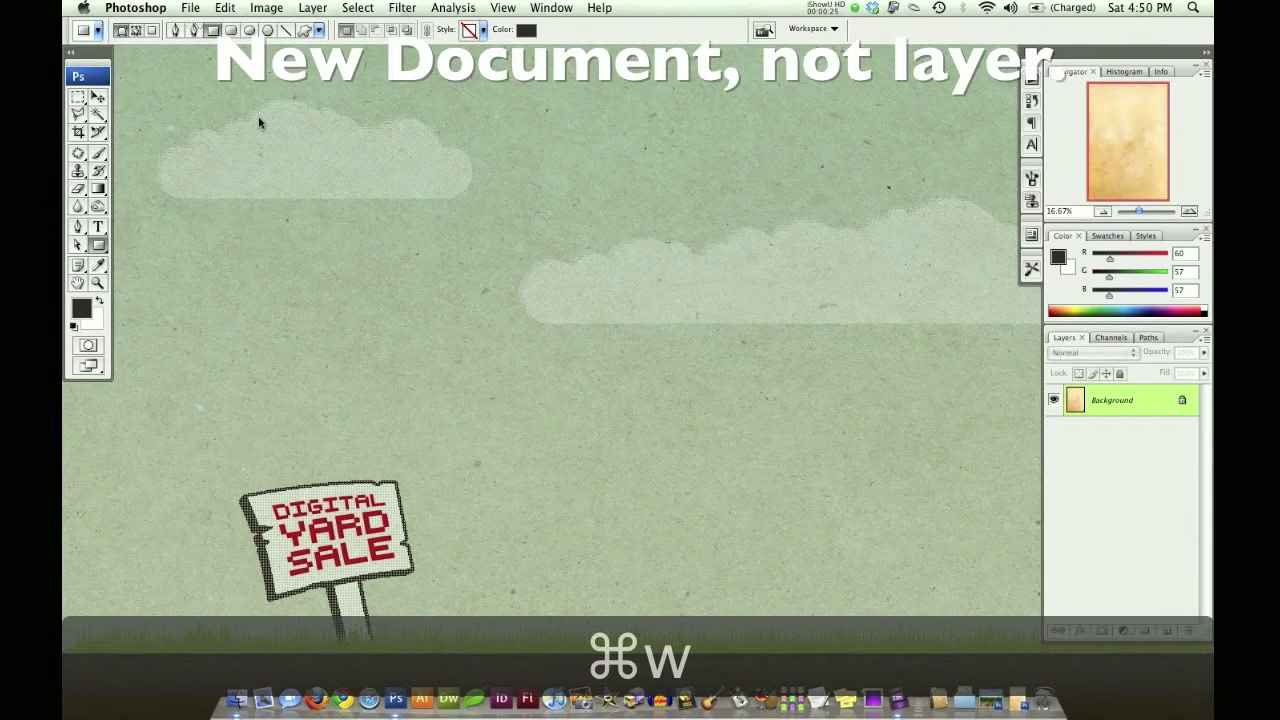
Step: Create a new white 1250 × 1475 px document, Untitled-1
key("super+n")
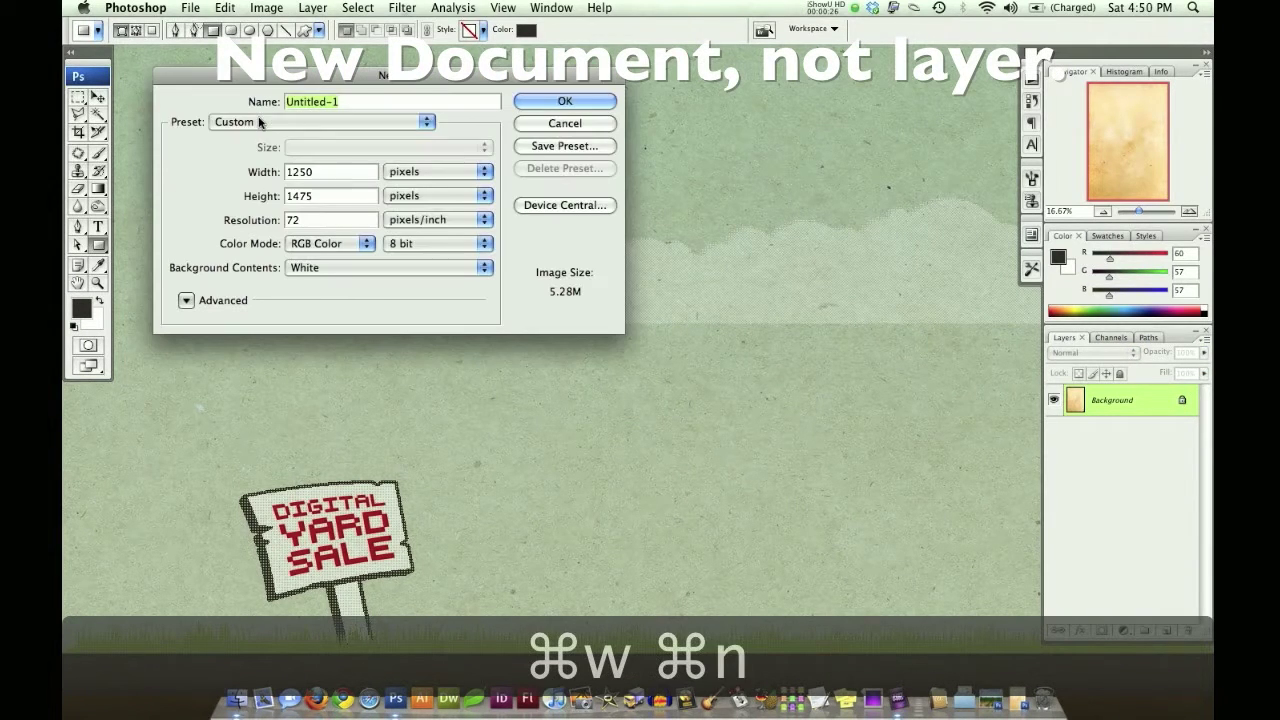
left_click(333, 173)
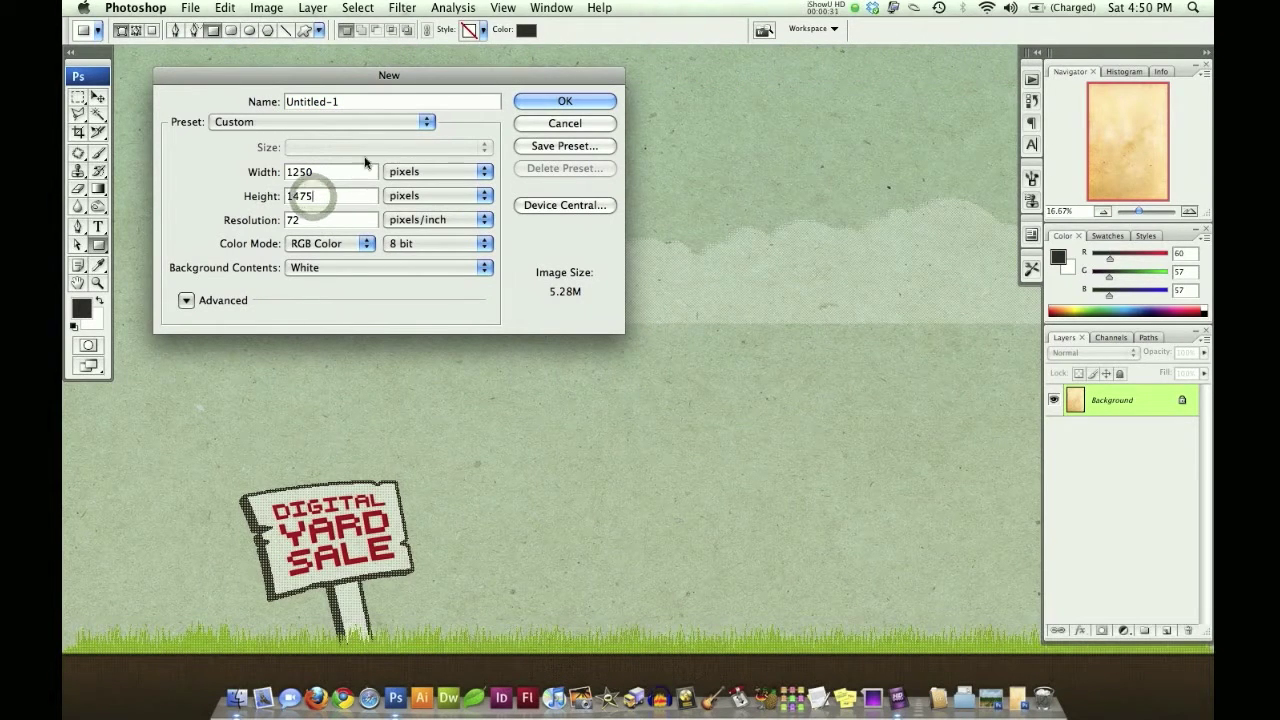
left_click(581, 102)
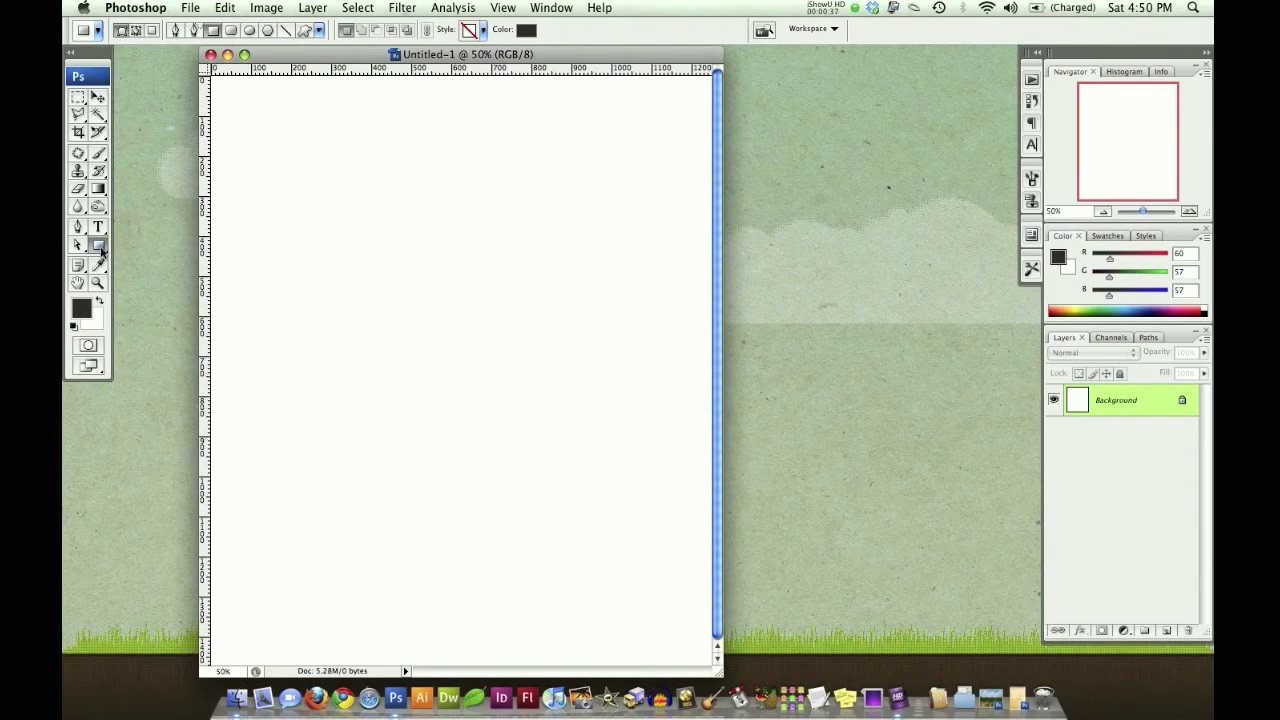
Step: Place a fixed-size 1050 × 1275 px rectangle shape layer on the canvas
left_click(99, 246)
left_click(319, 32)
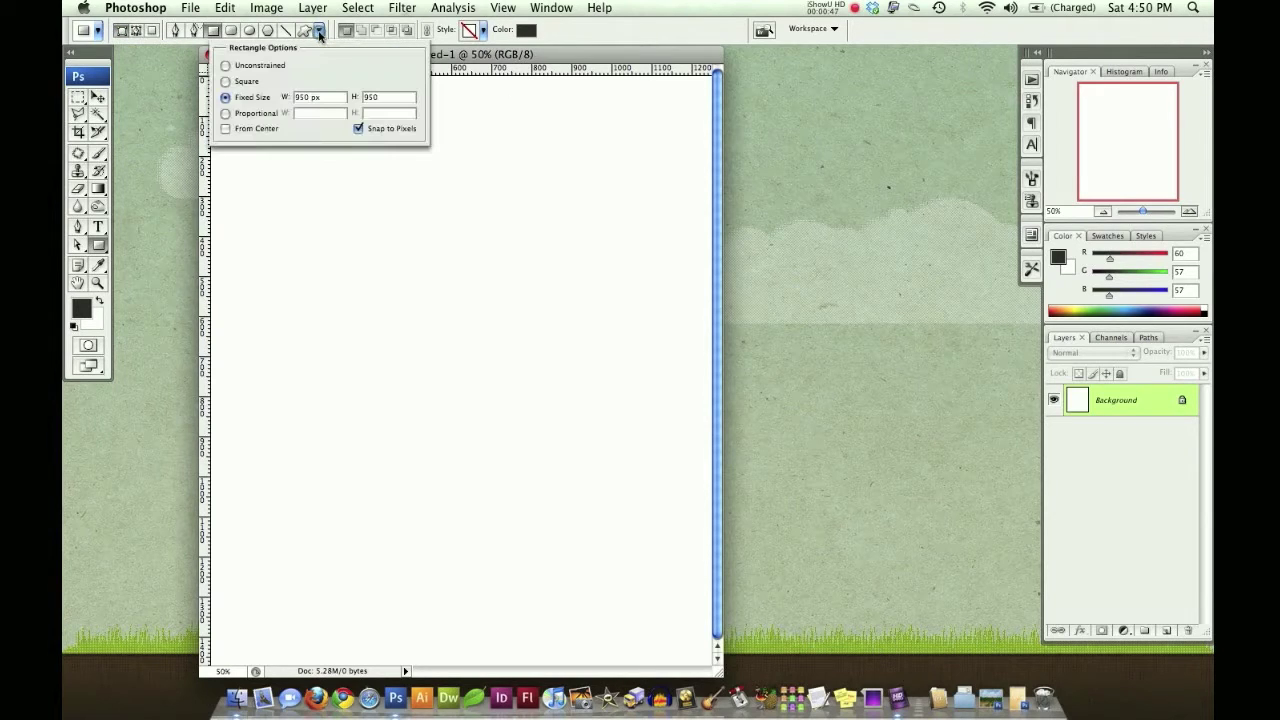
left_click(327, 99)
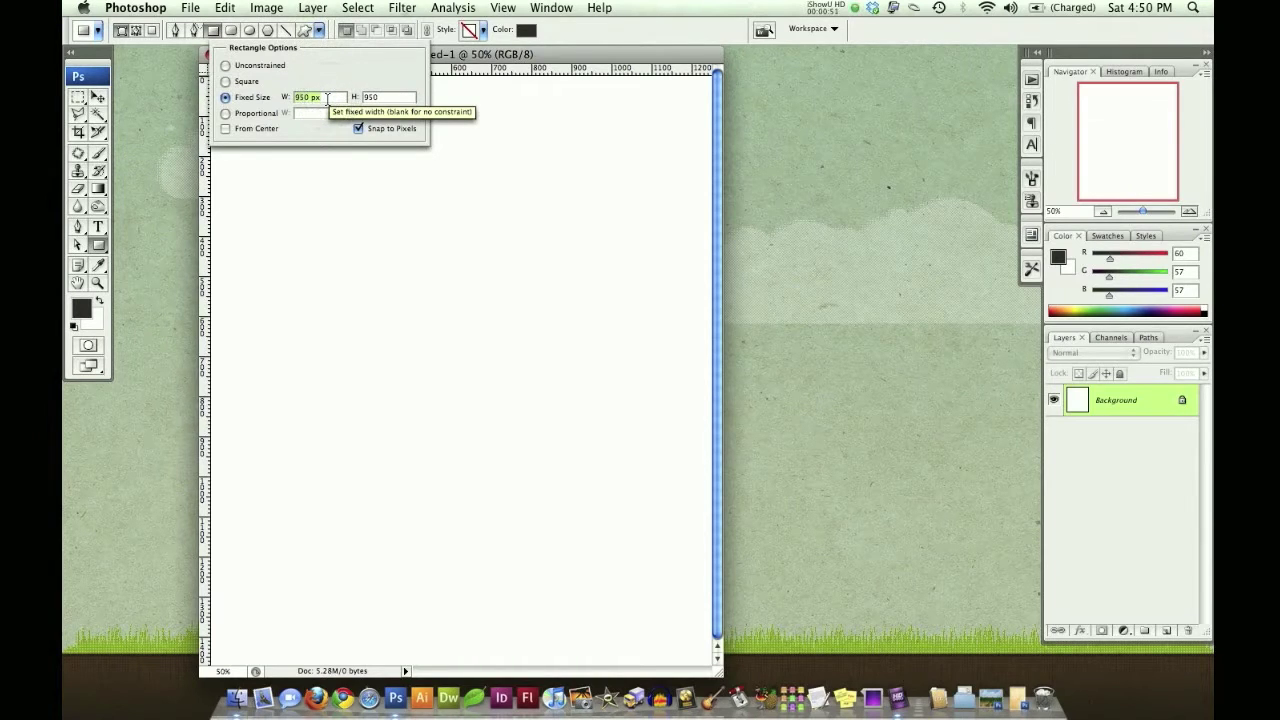
type("1050")
key("Tab")
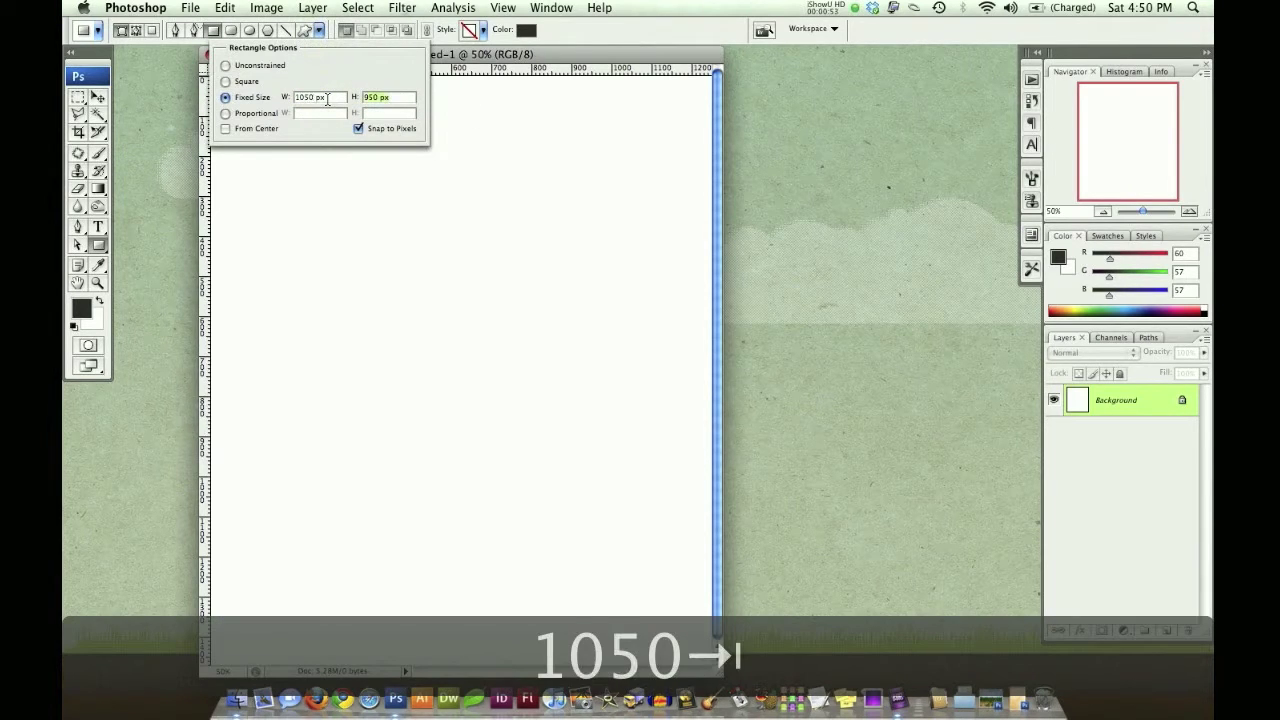
type("1275")
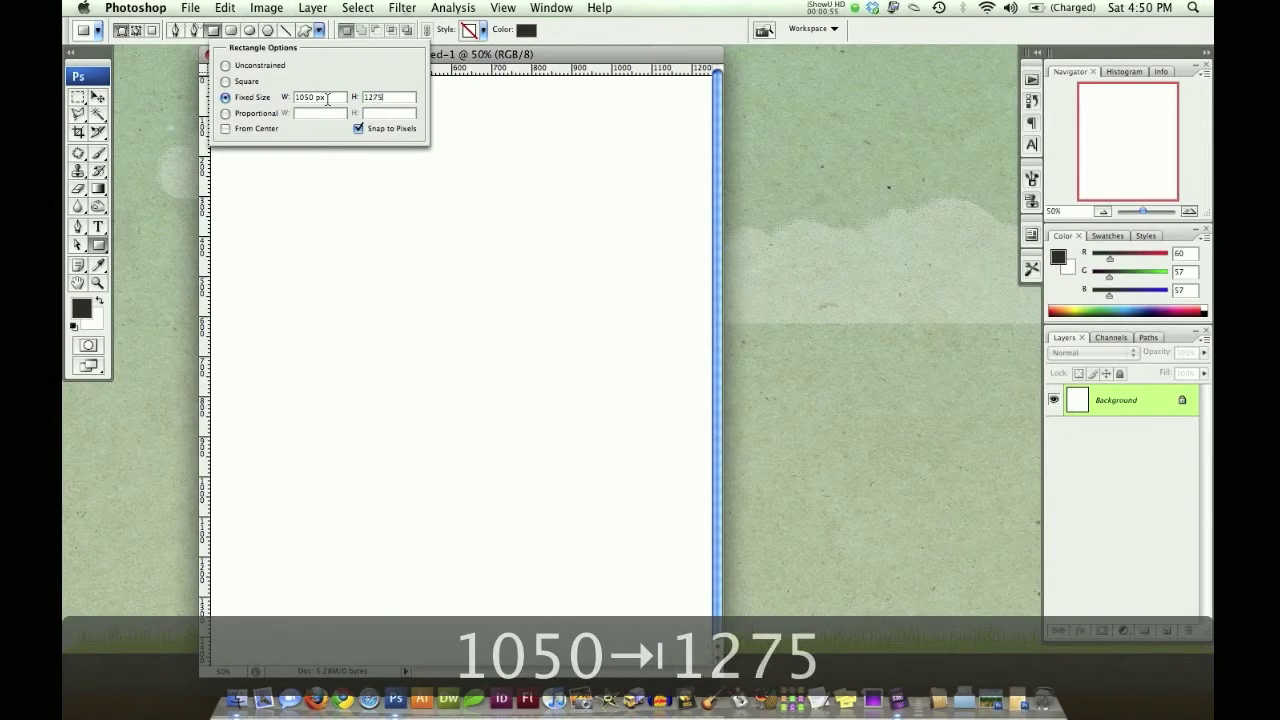
key("Return")
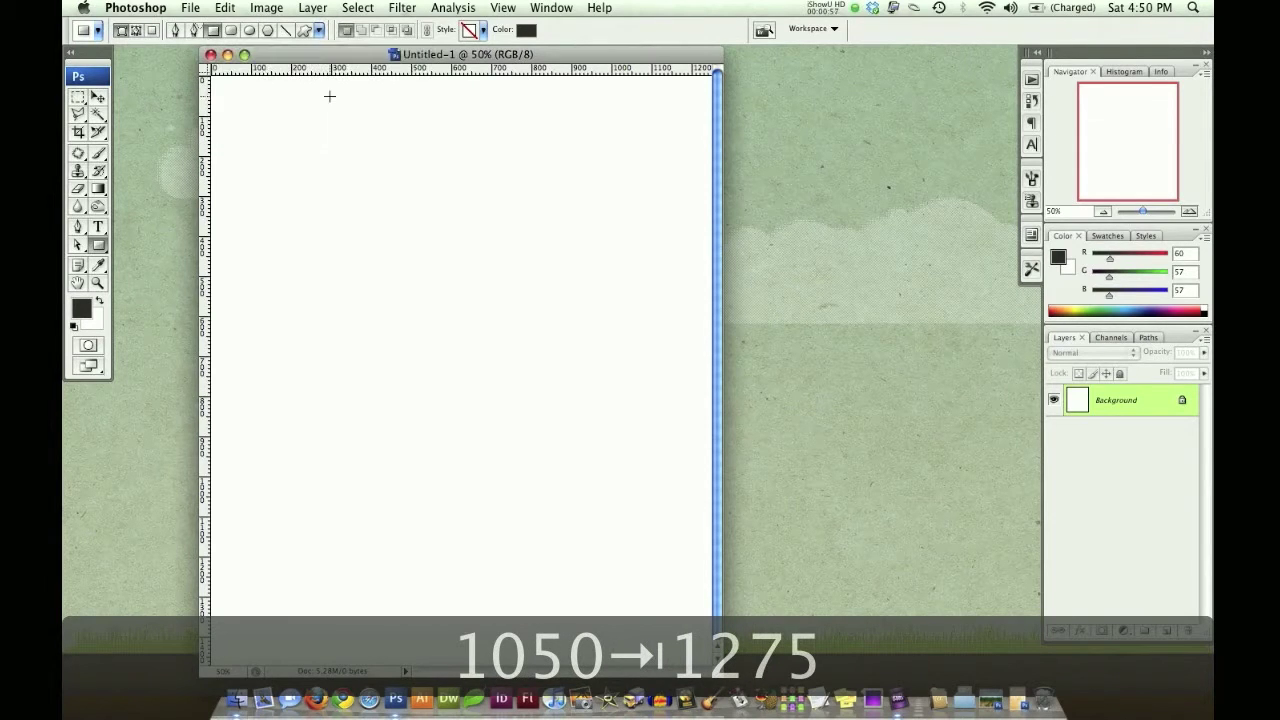
key("super+minus")
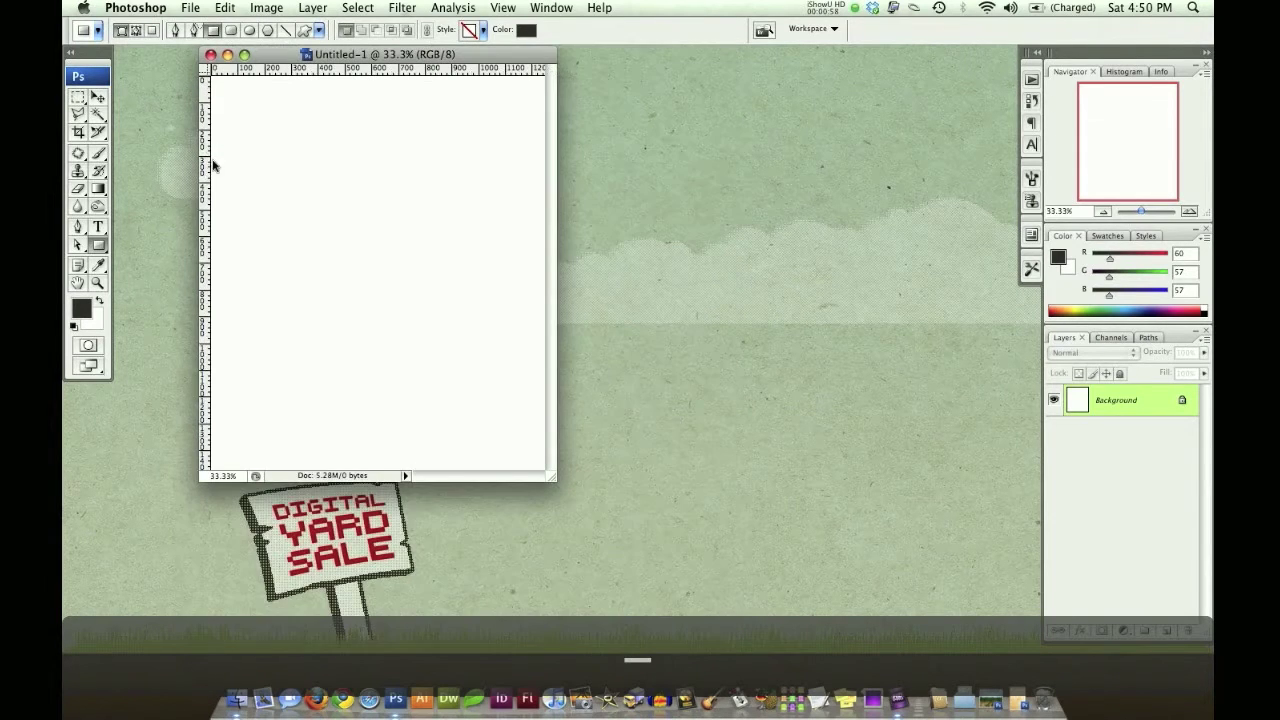
left_click(236, 103)
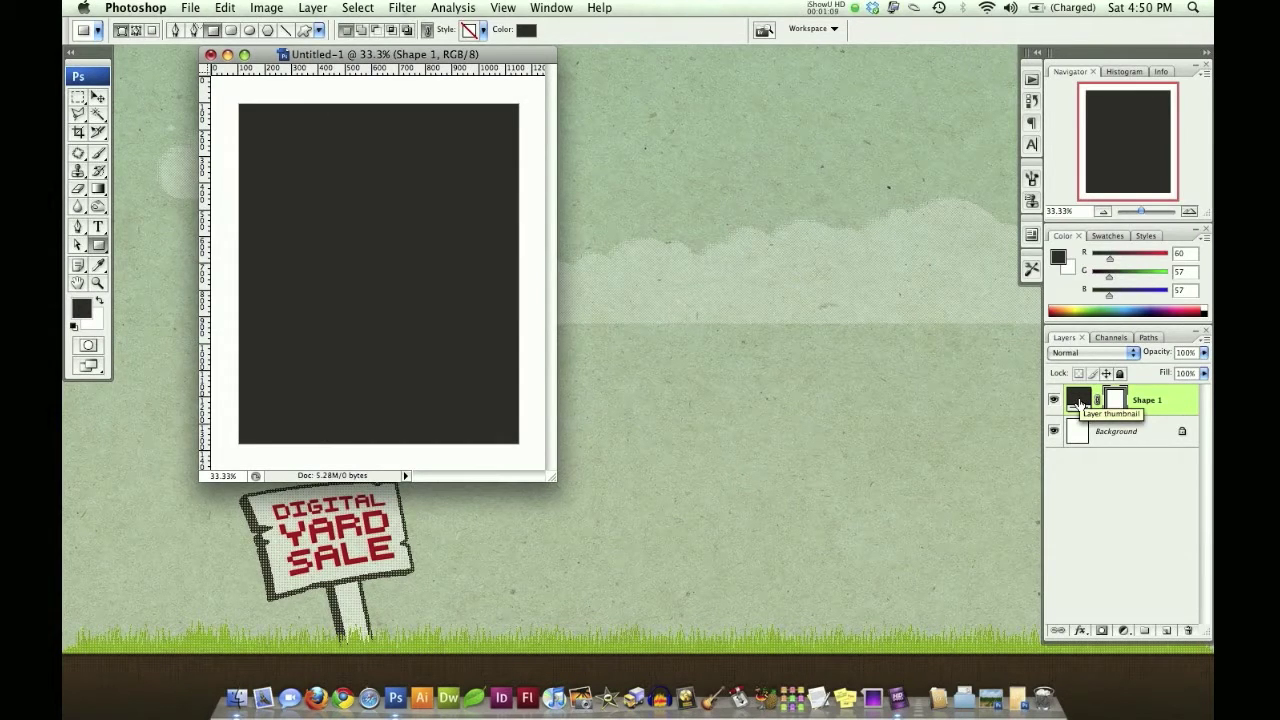
Step: Fill the Shape 1 rectangle with beige hex dcd7ca
double_click(1079, 402)
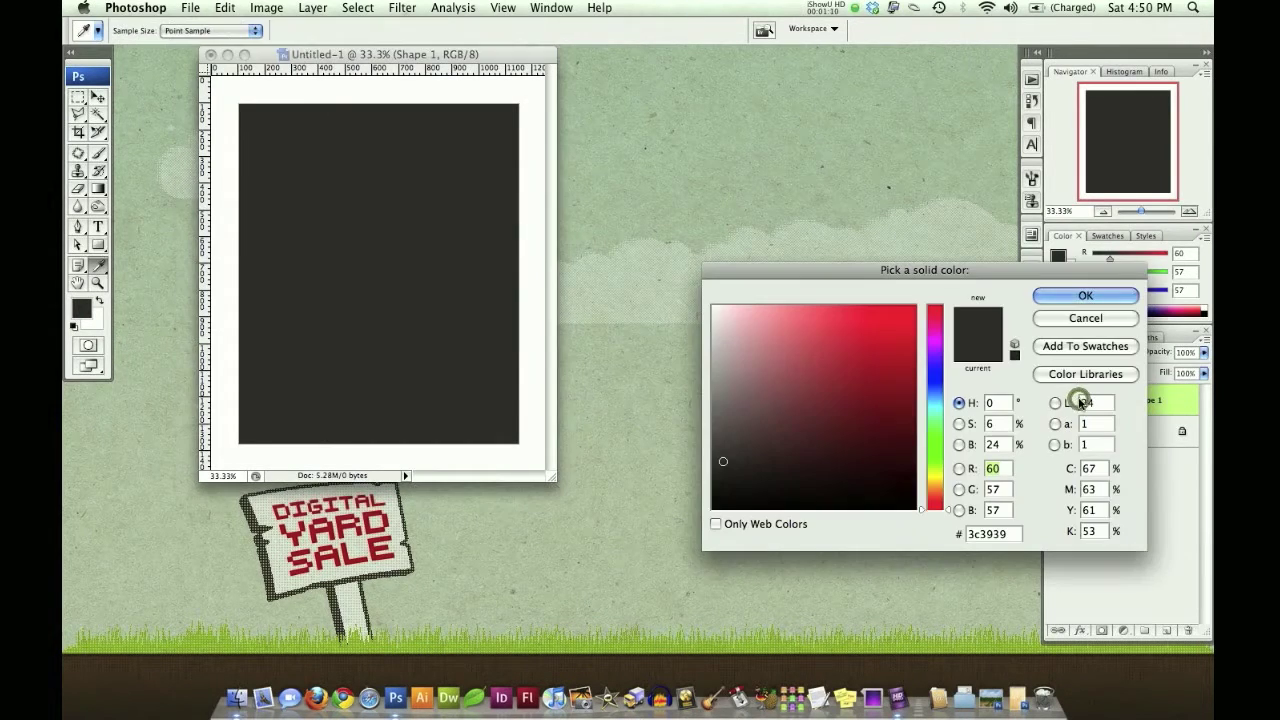
left_click(1010, 536)
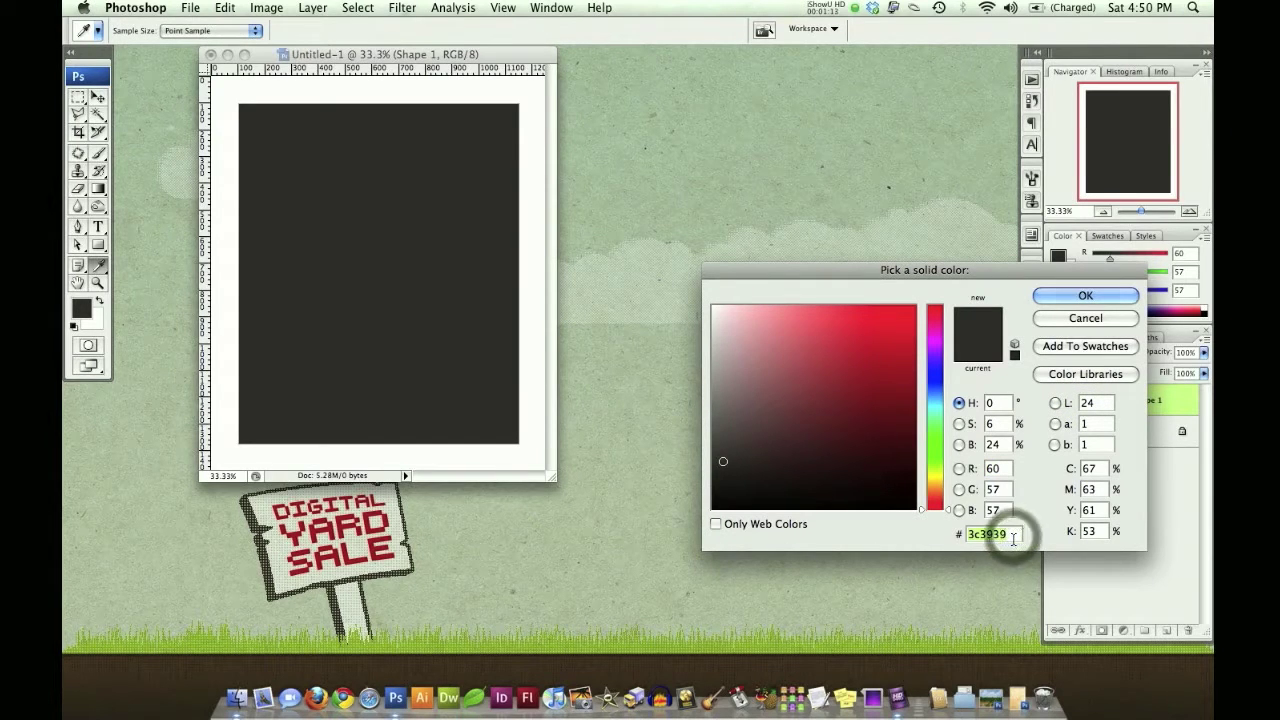
type("dcd7")
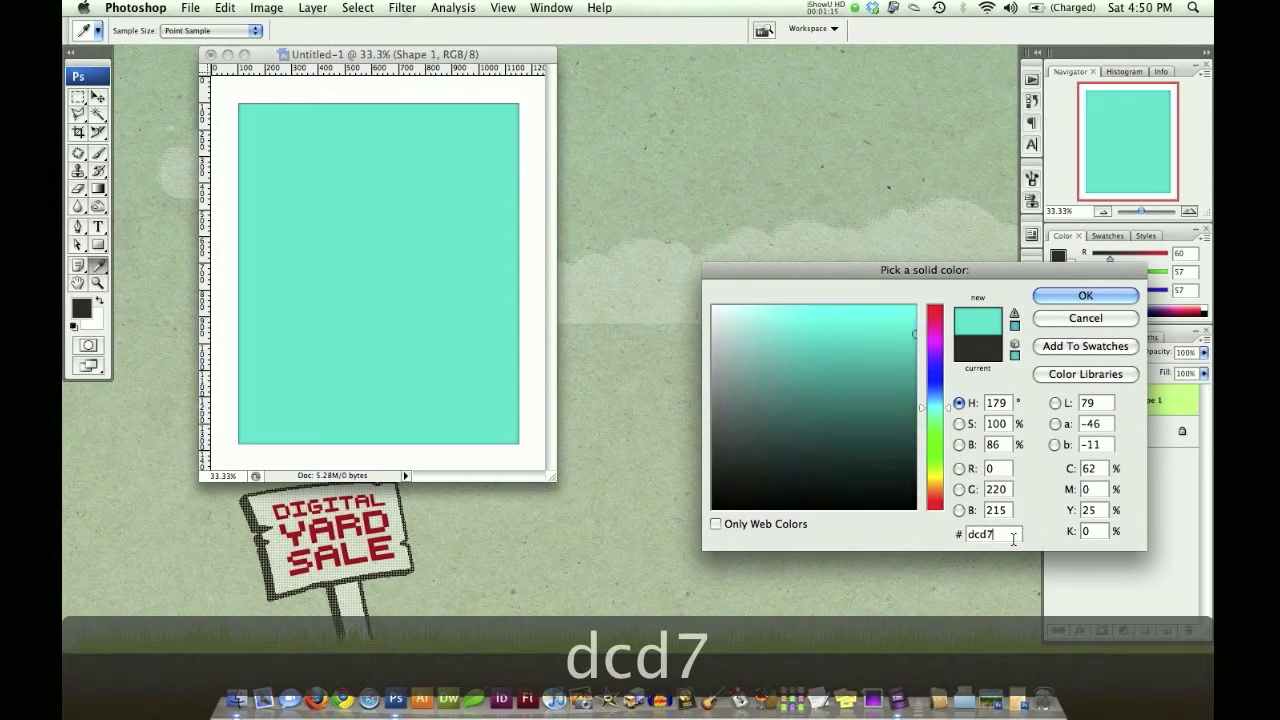
type("ca")
key("Return")
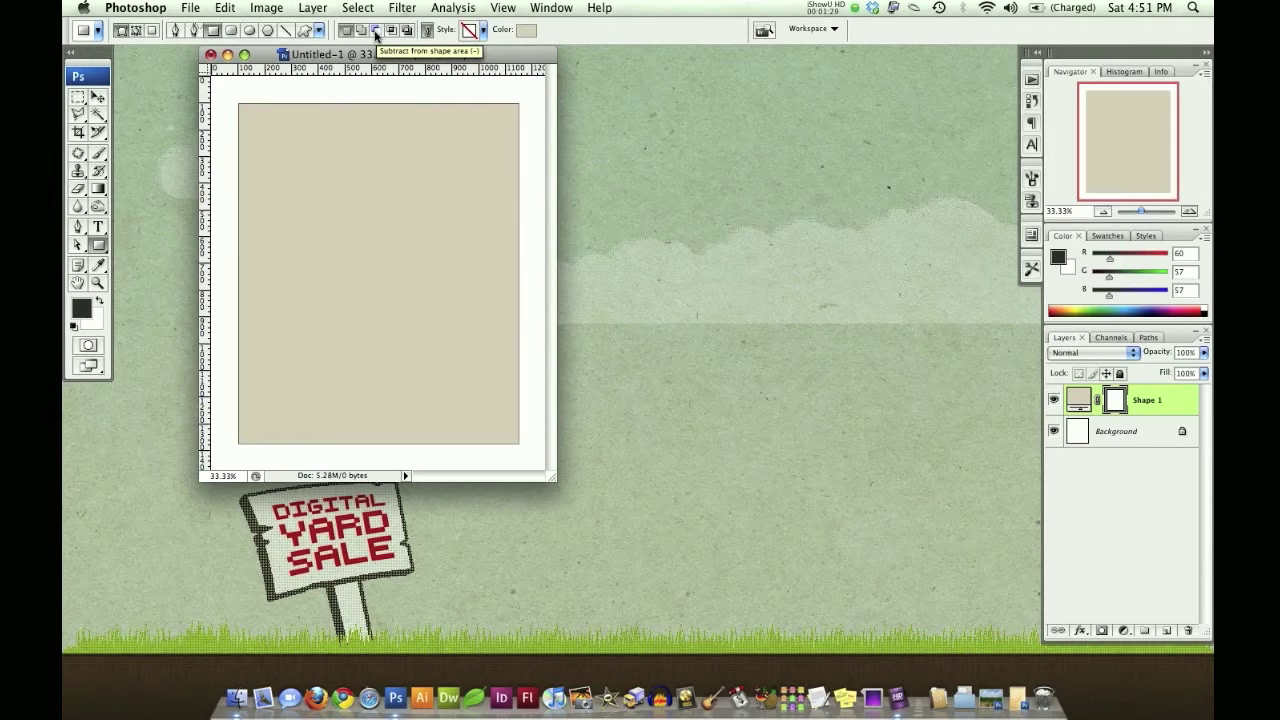
Step: Subtract a fixed 950 × 950 px square from near the top of the beige rectangle
left_click(319, 31)
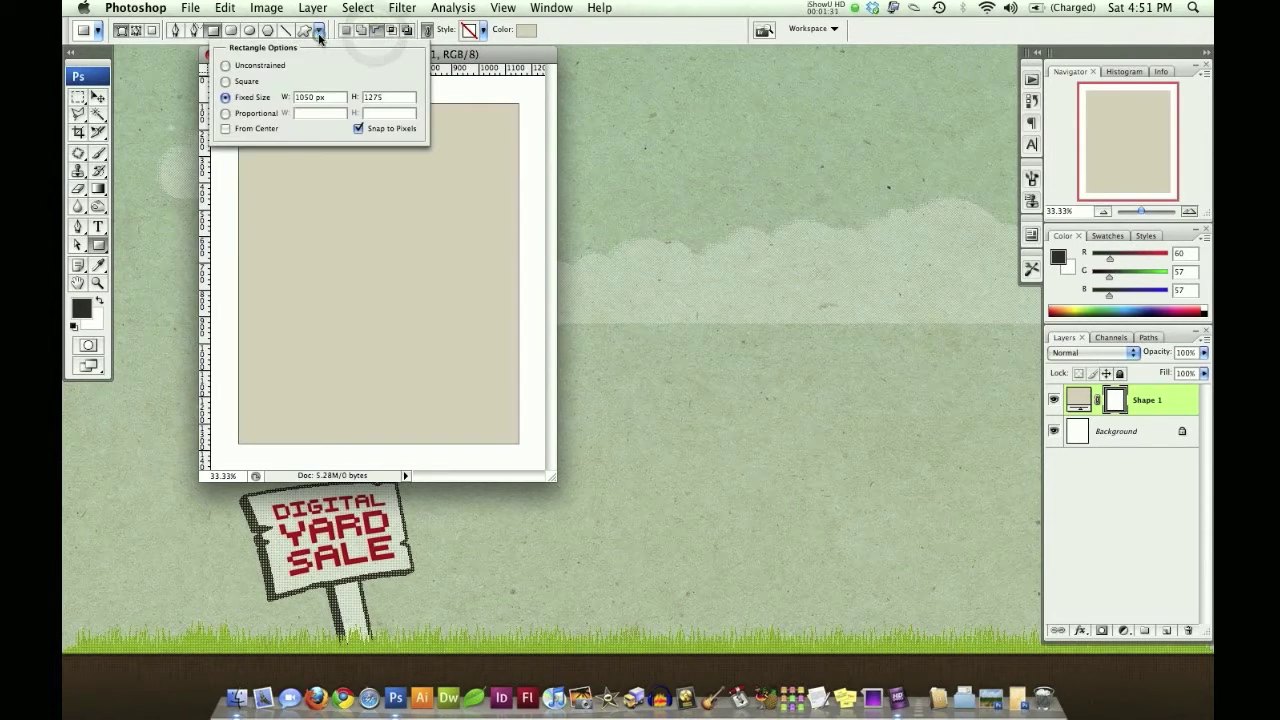
double_click(335, 97)
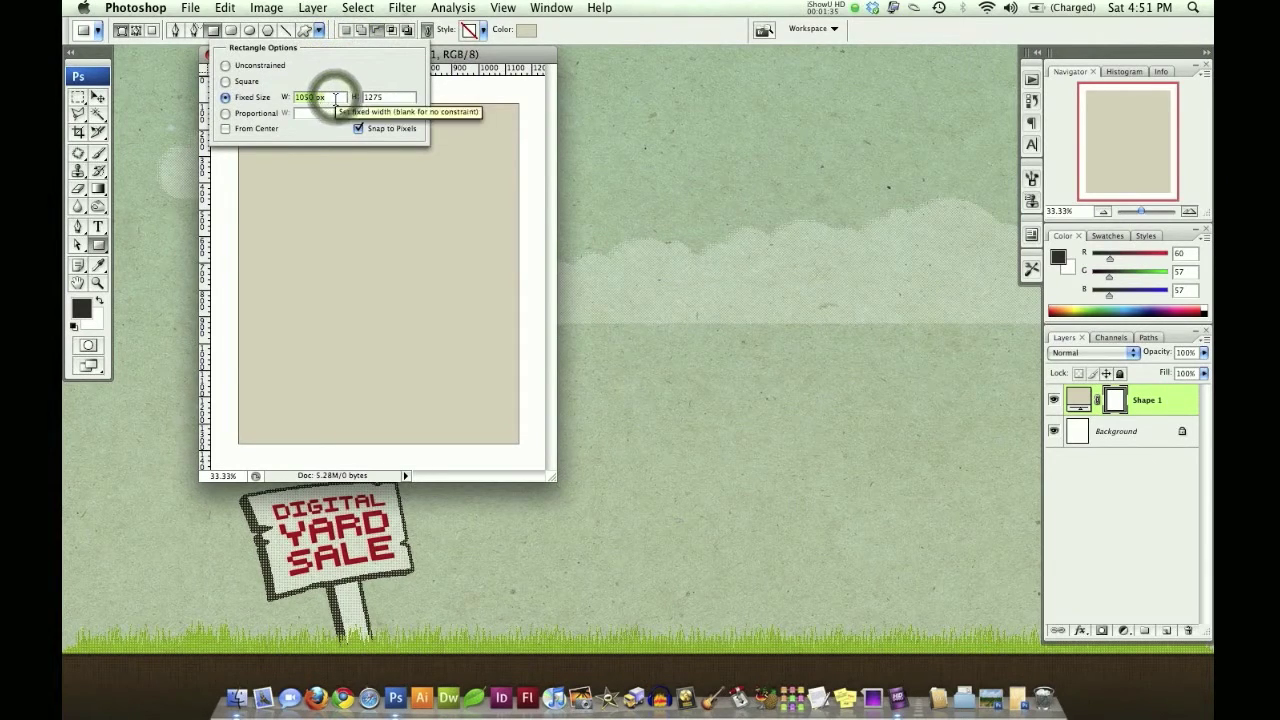
type("950")
key("Tab")
type("950")
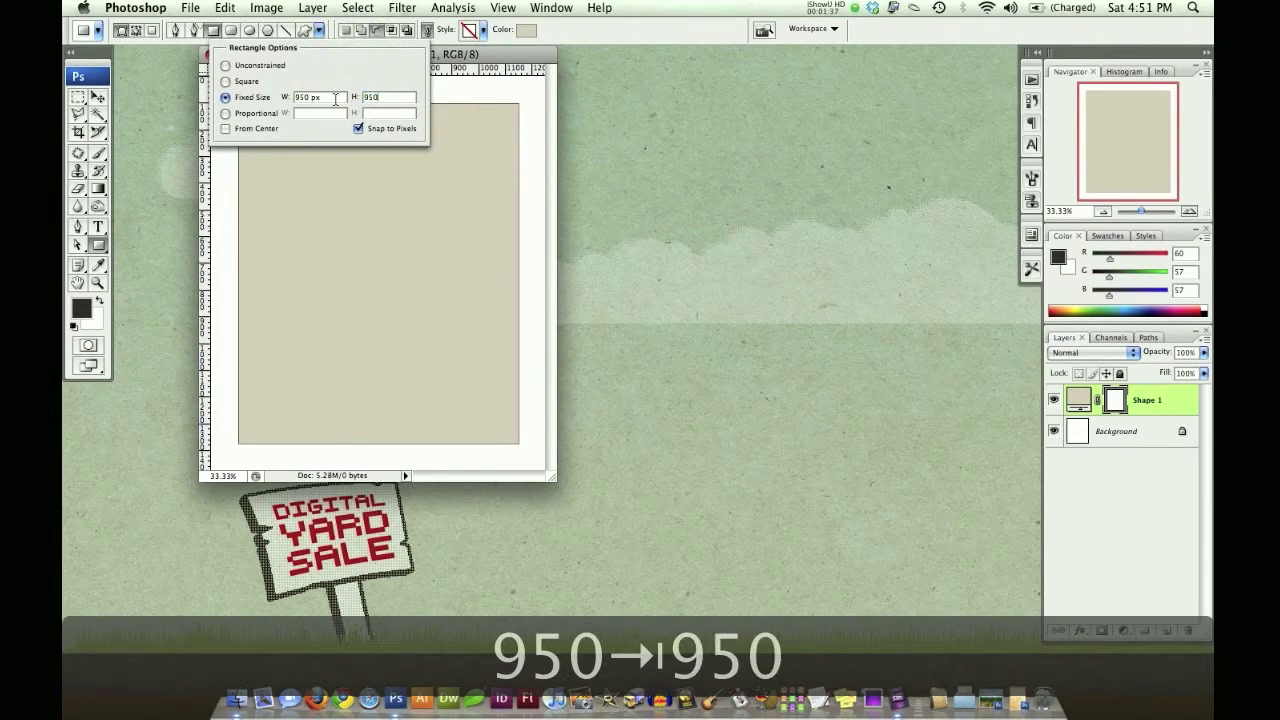
key("Return")
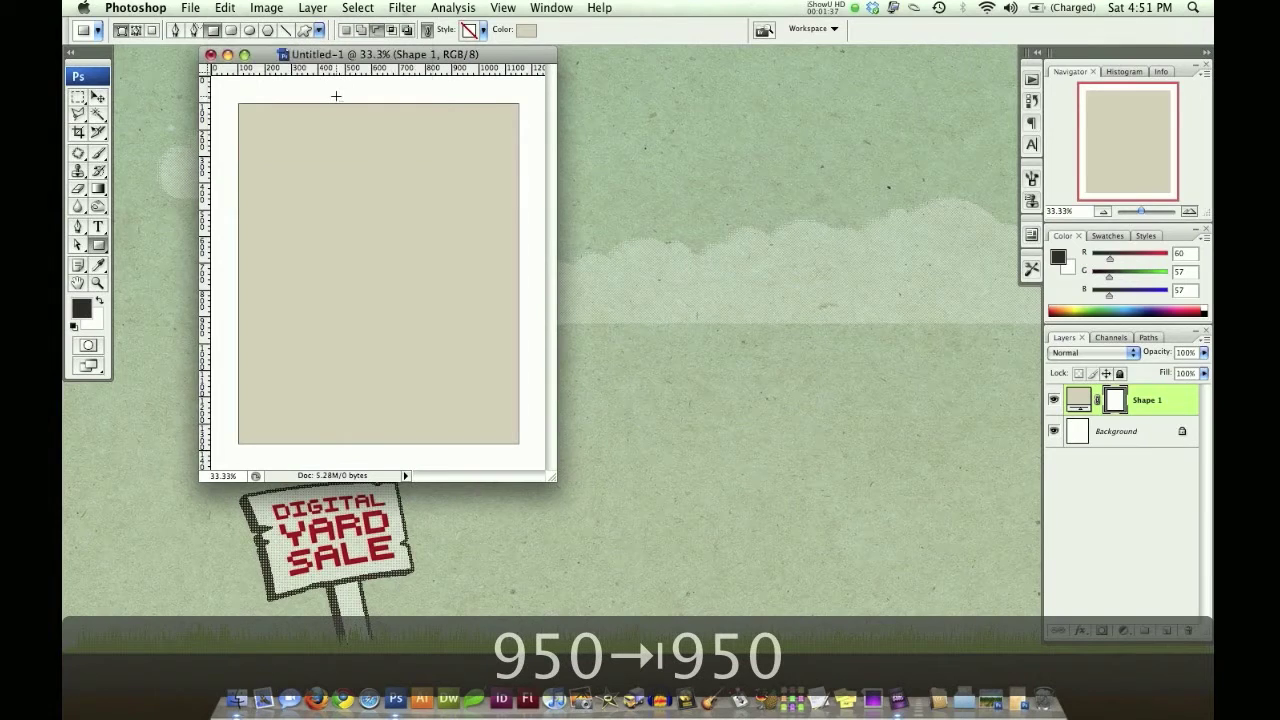
left_click(256, 122)
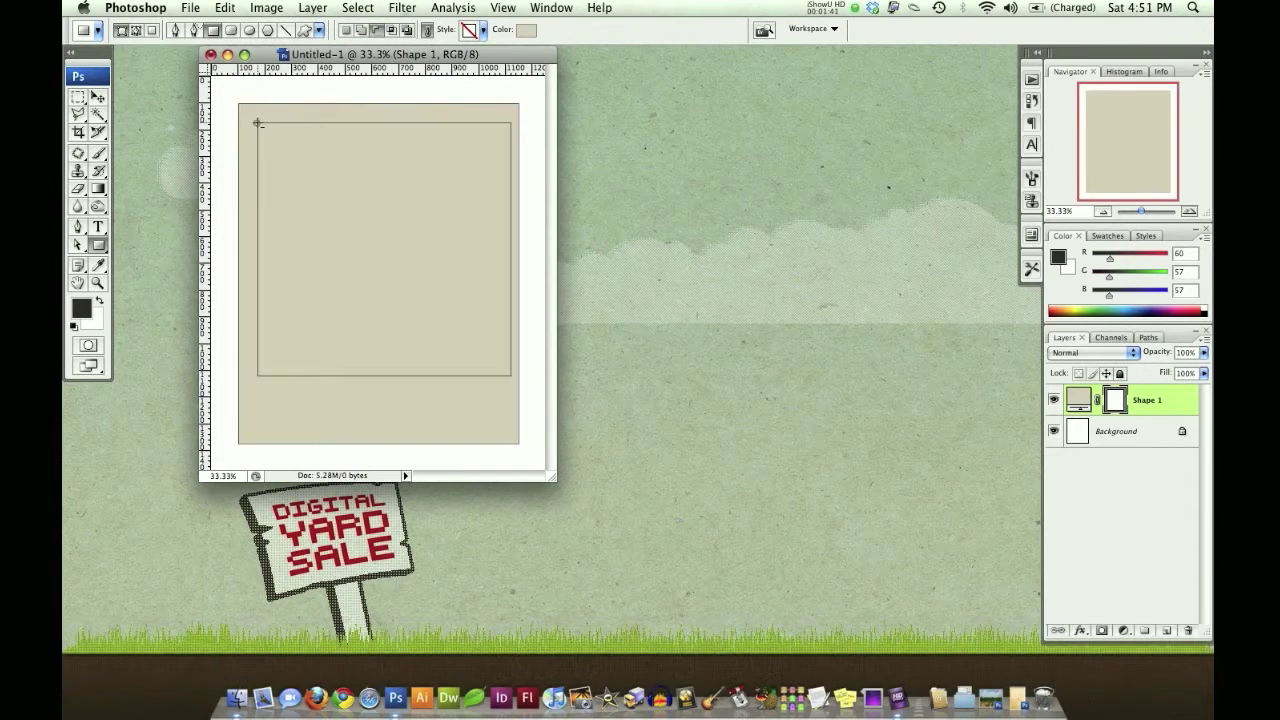
left_click_drag(256, 122, 253, 118)
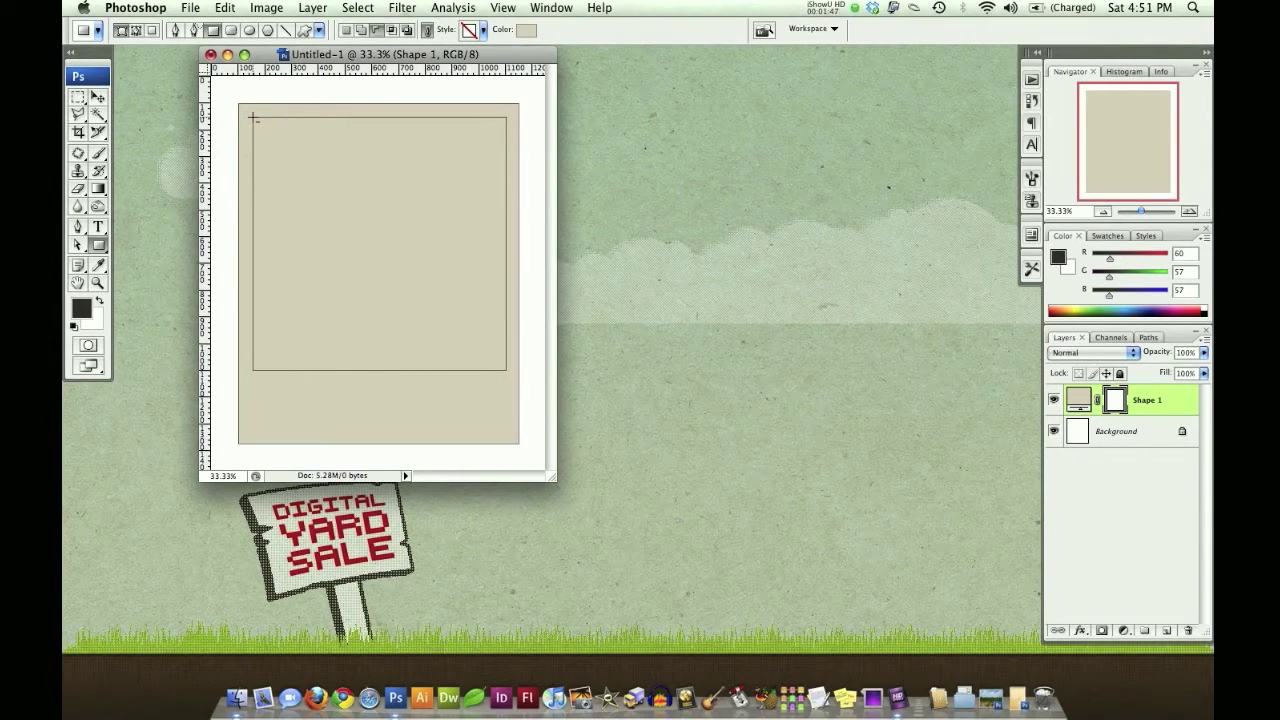
left_click_drag(253, 118, 253, 118)
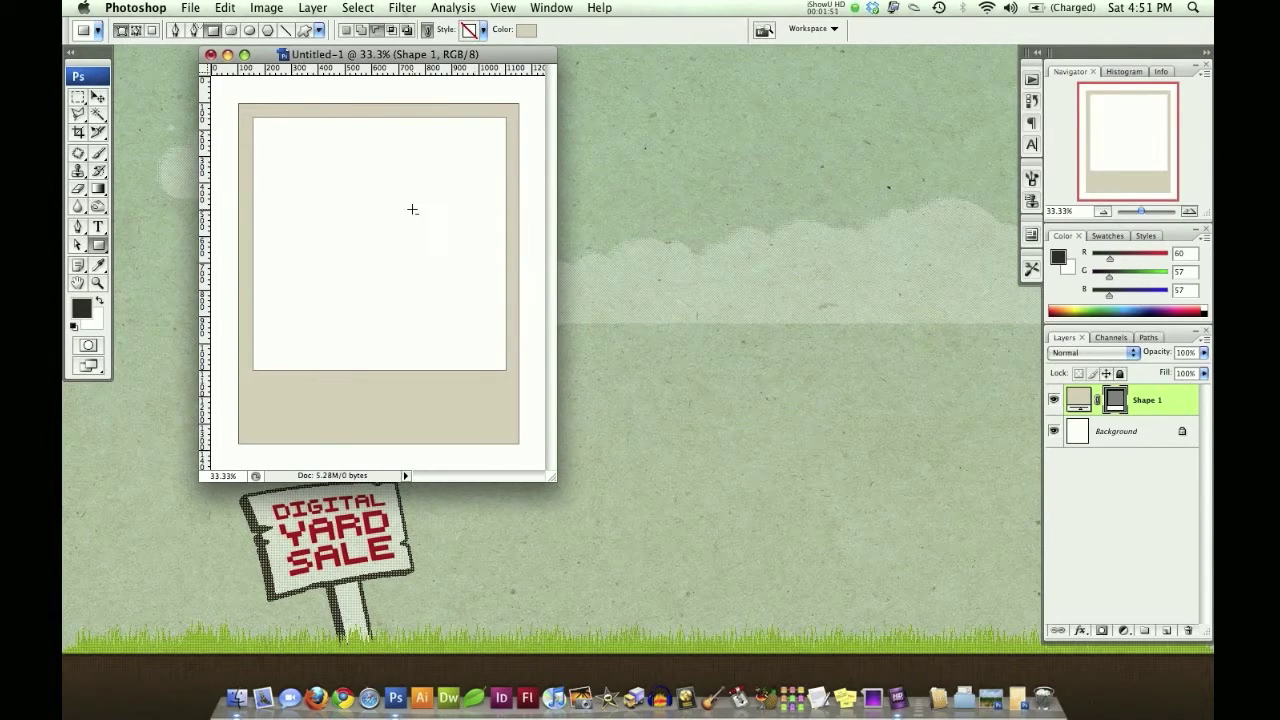
Step: Rename Shape 1 to 'frame', duplicate it, and rasterize the frame copy
double_click(1149, 401)
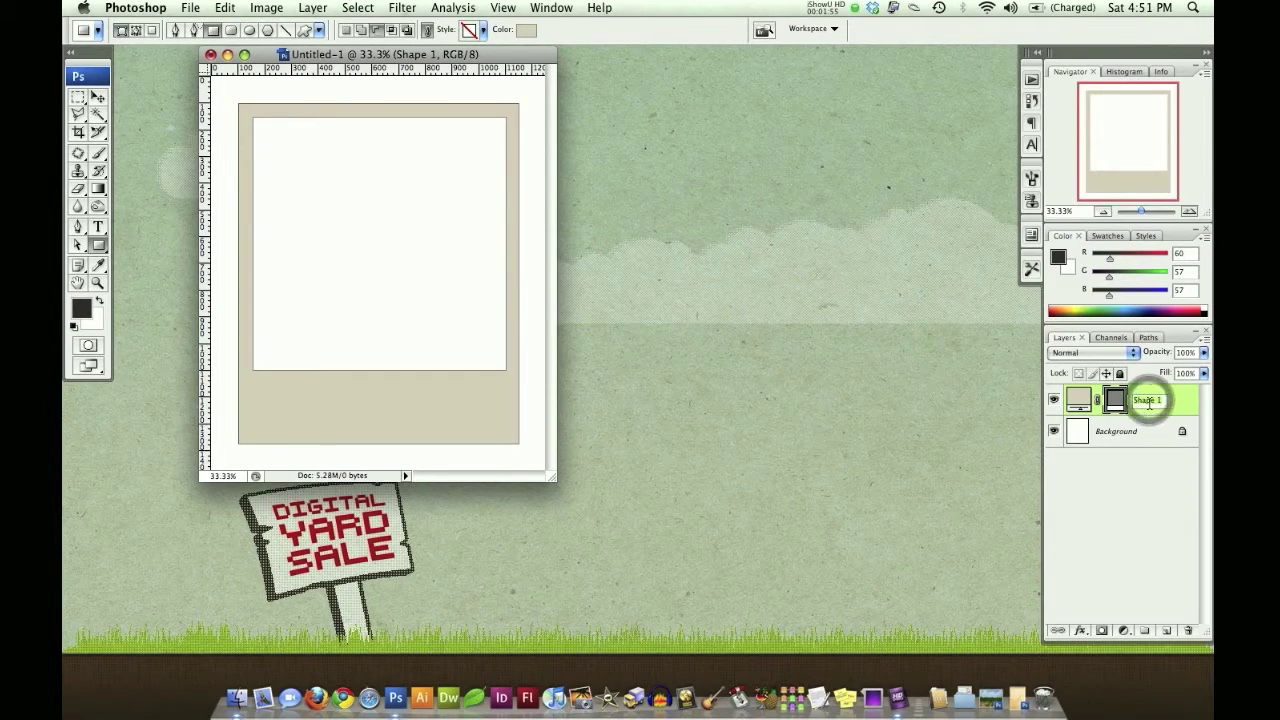
type("frame")
key("Return")
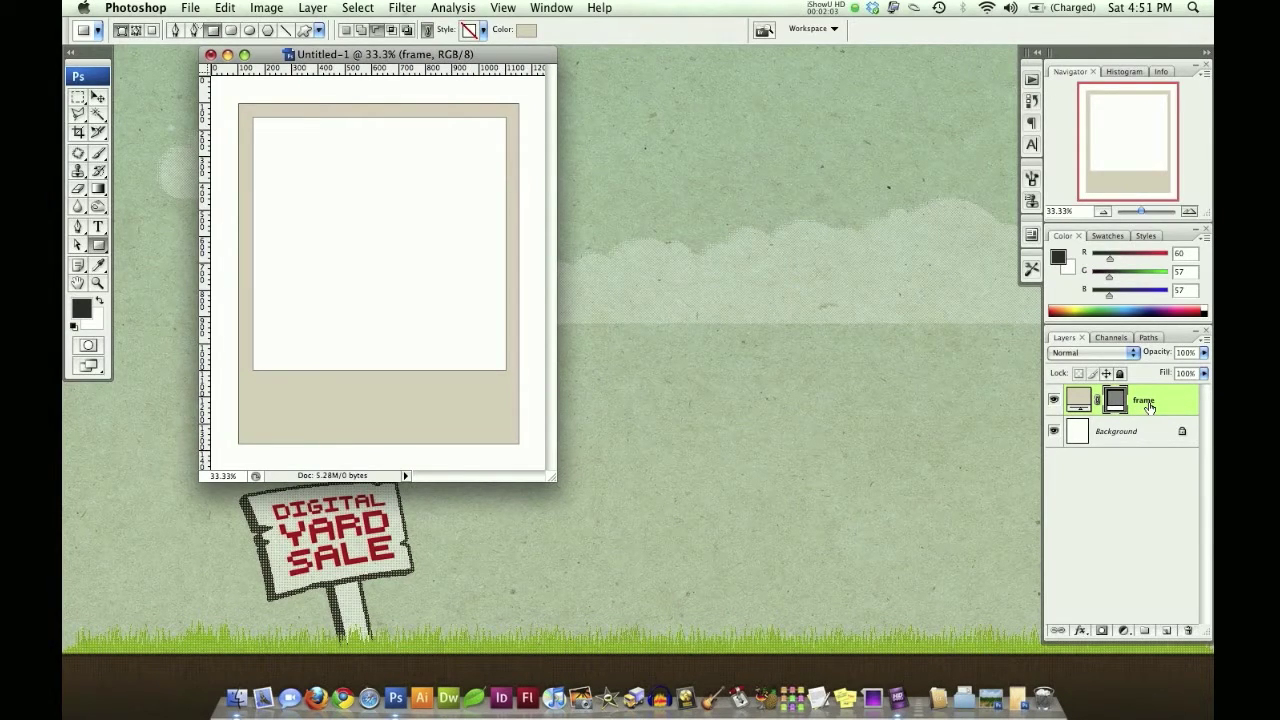
key("super+j")
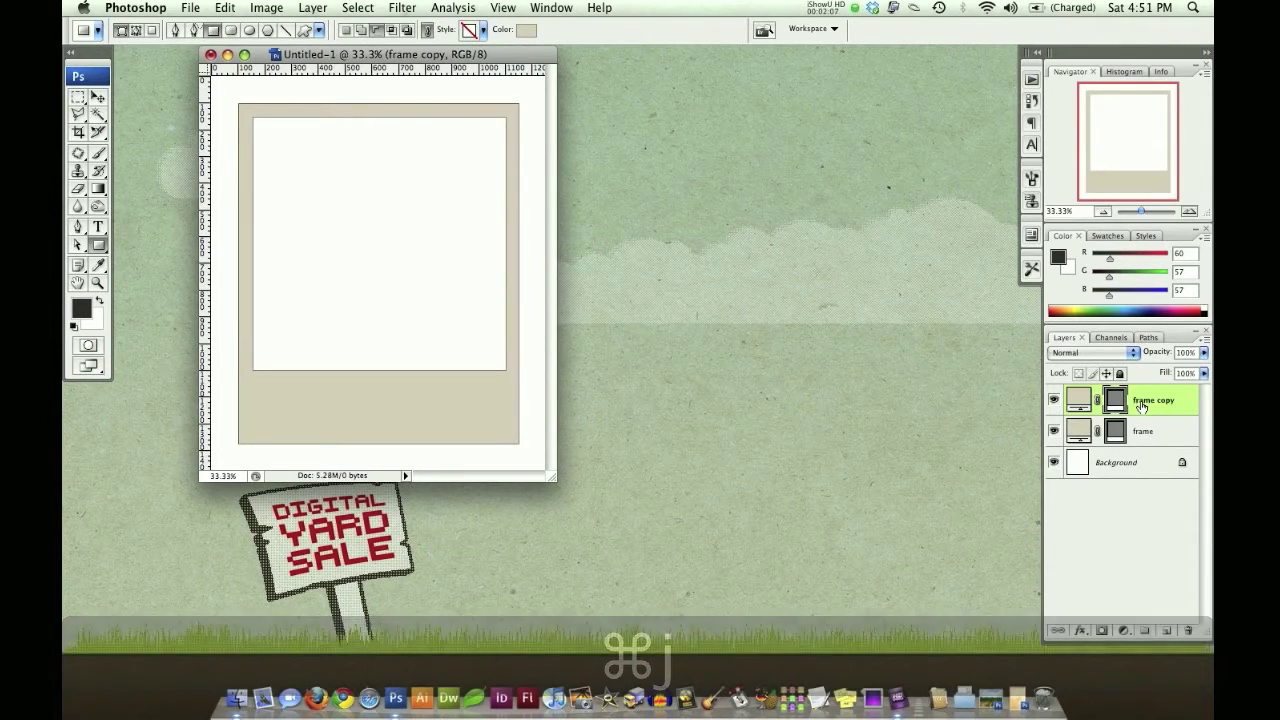
right_click(1140, 402)
left_click(1133, 444)
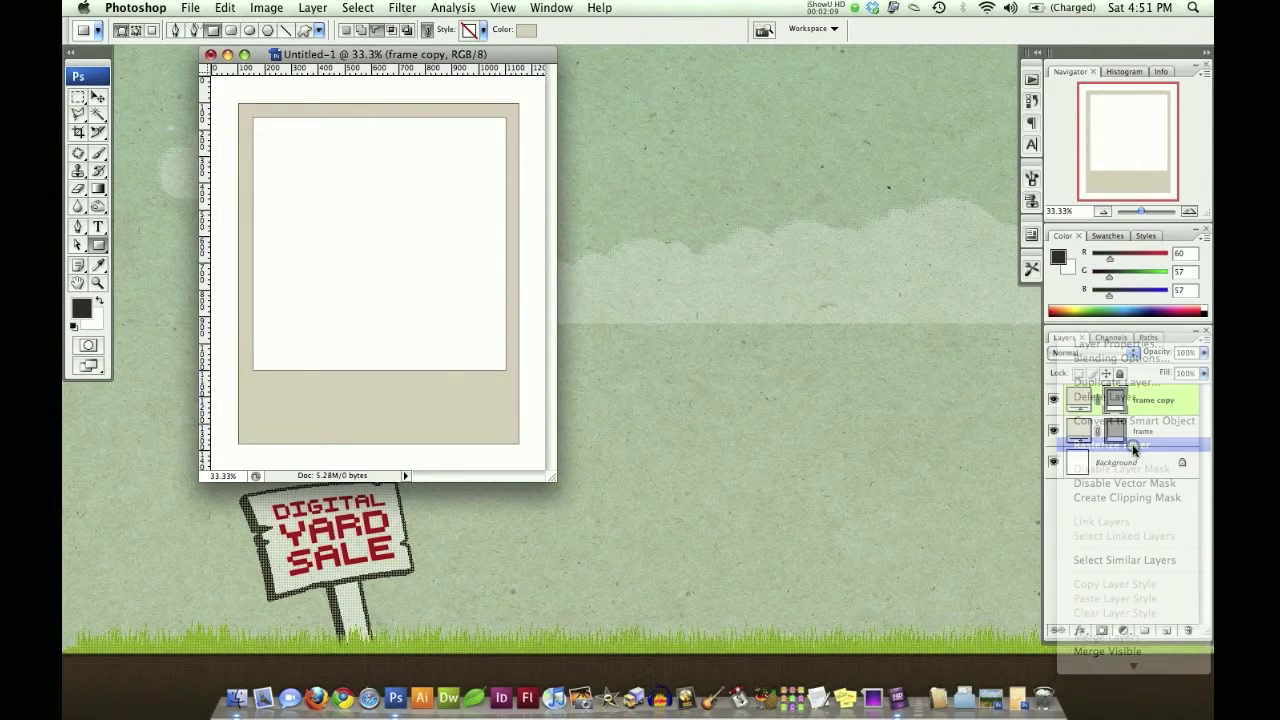
Step: Add 1% Gaussian noise to the frame copy layer
left_click(400, 8)
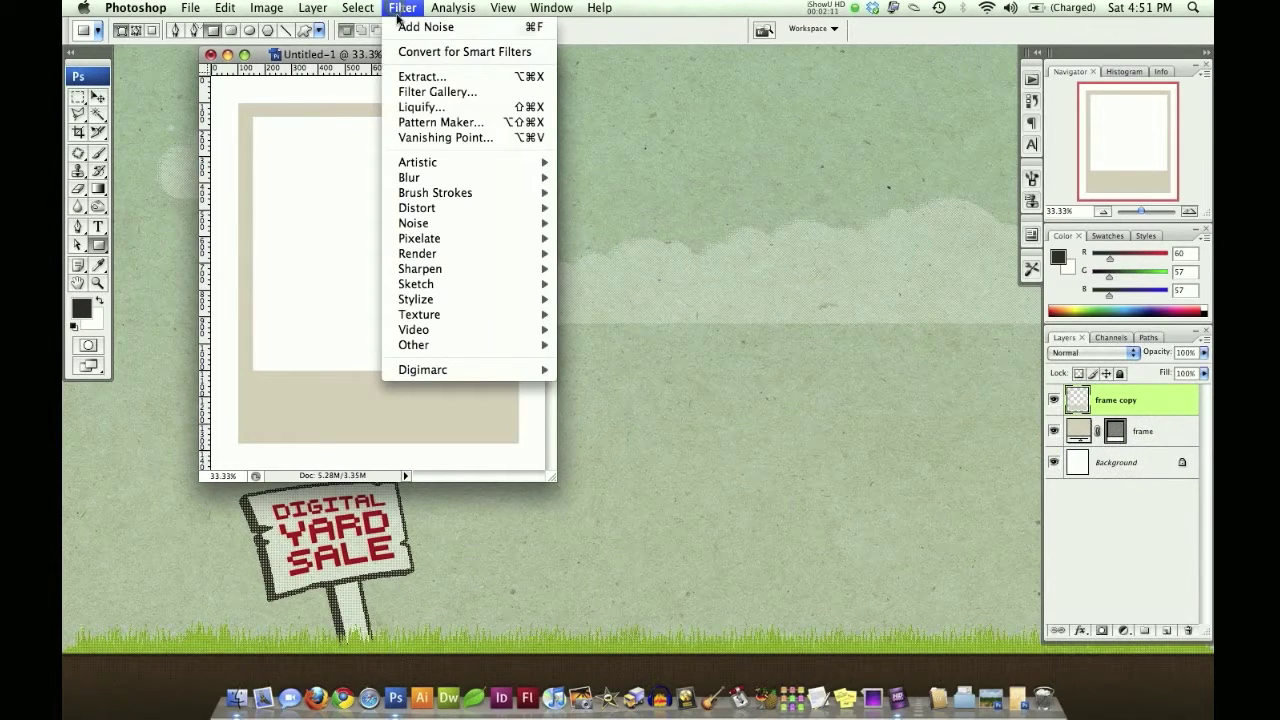
mouse_move(500, 223)
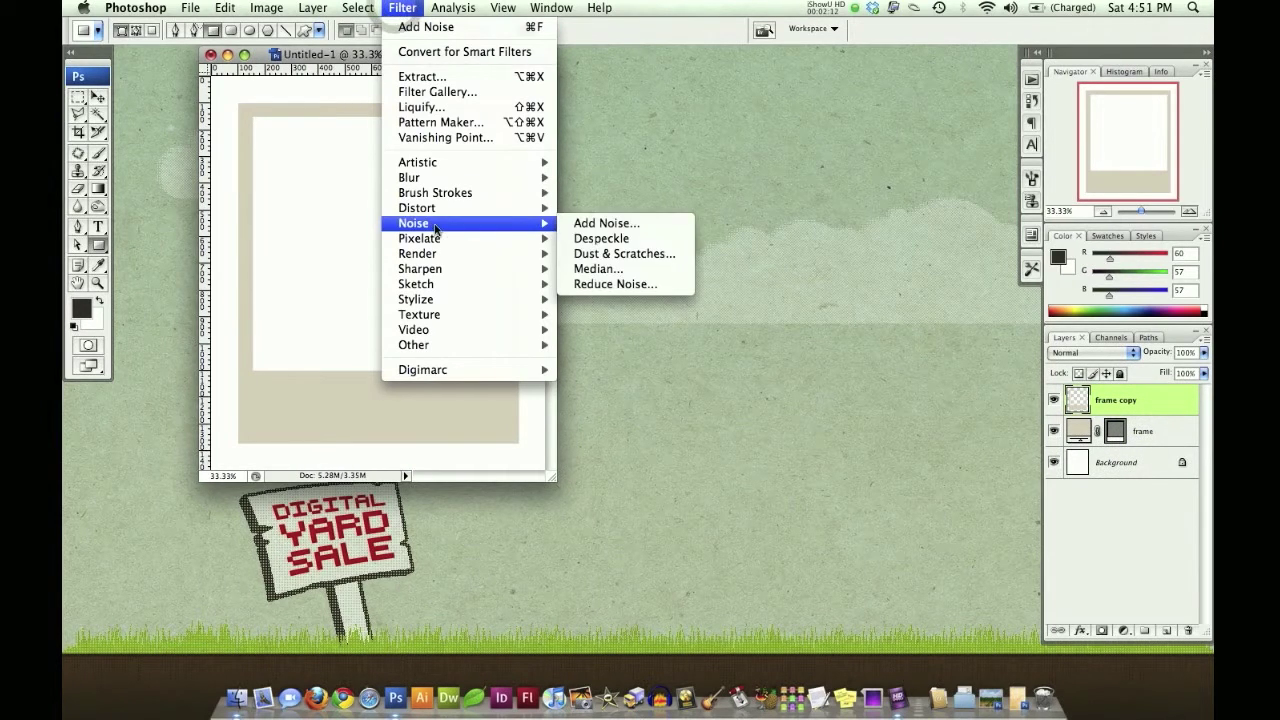
left_click(591, 224)
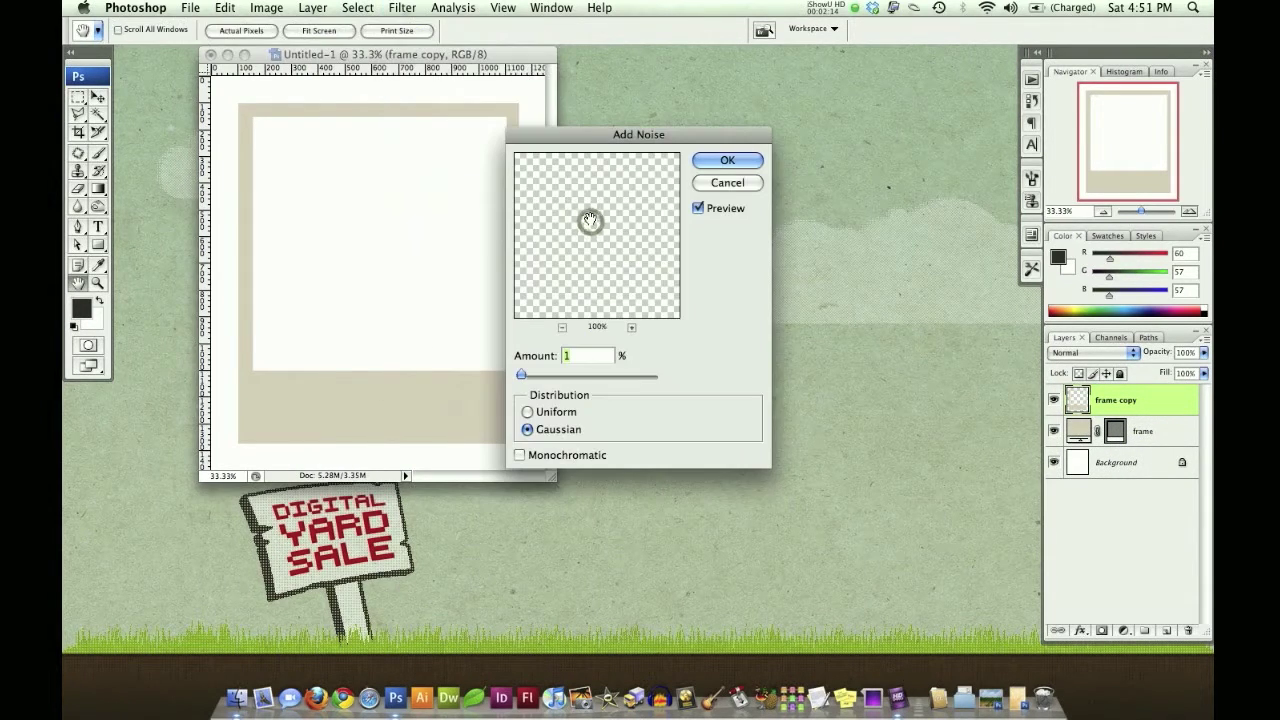
double_click(575, 356)
left_click(744, 162)
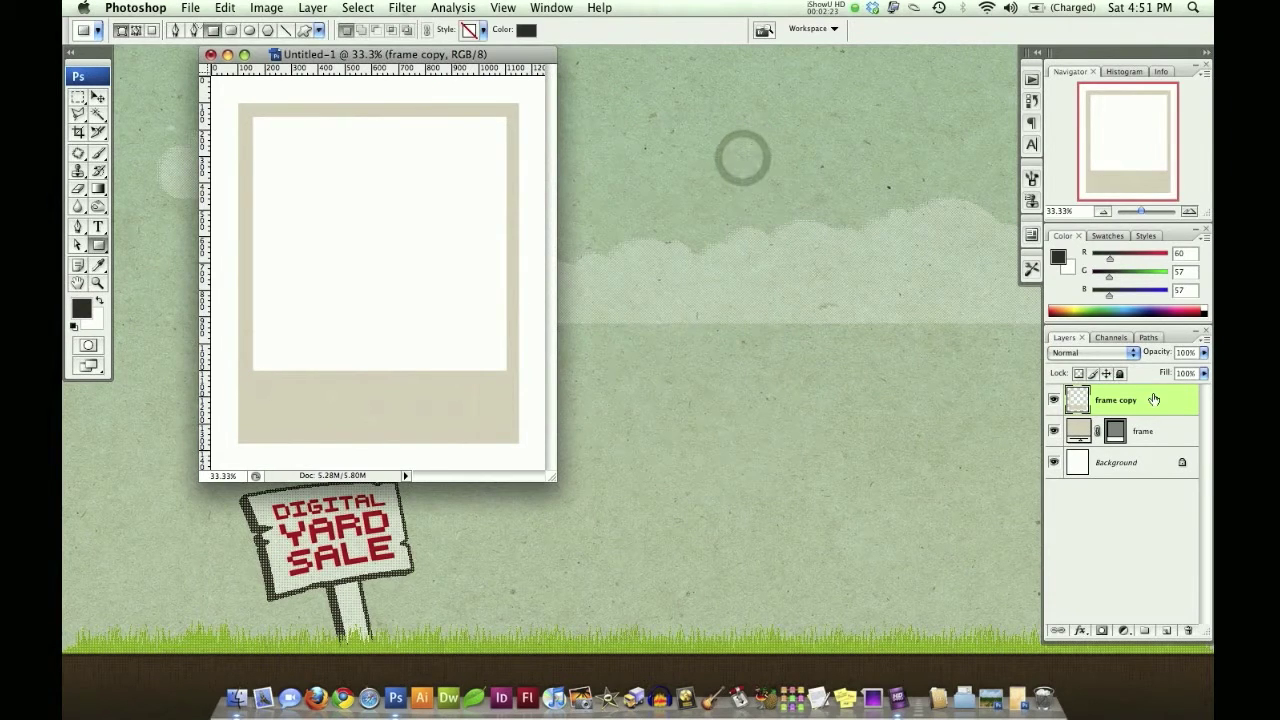
Step: Rename the frame copy layer to 'noise' and clip it to the frame layer
key("v")
double_click(1118, 401)
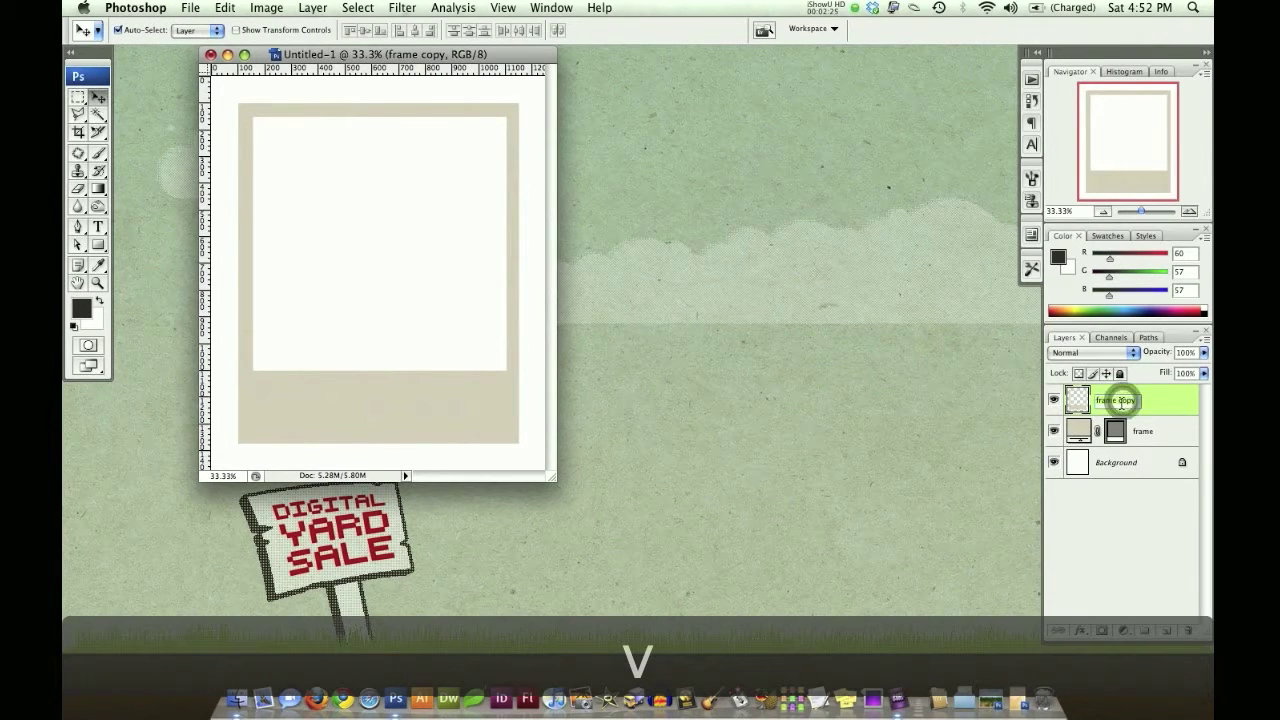
type("n")
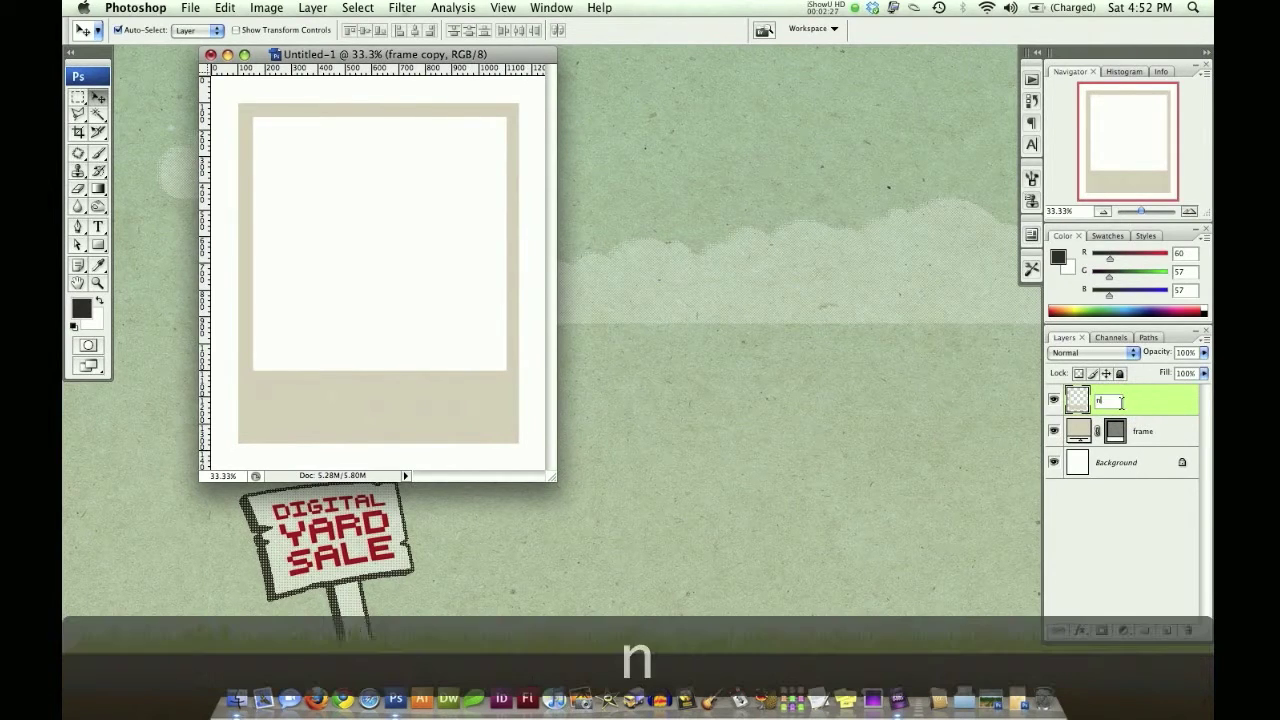
type("oise")
key("Return")
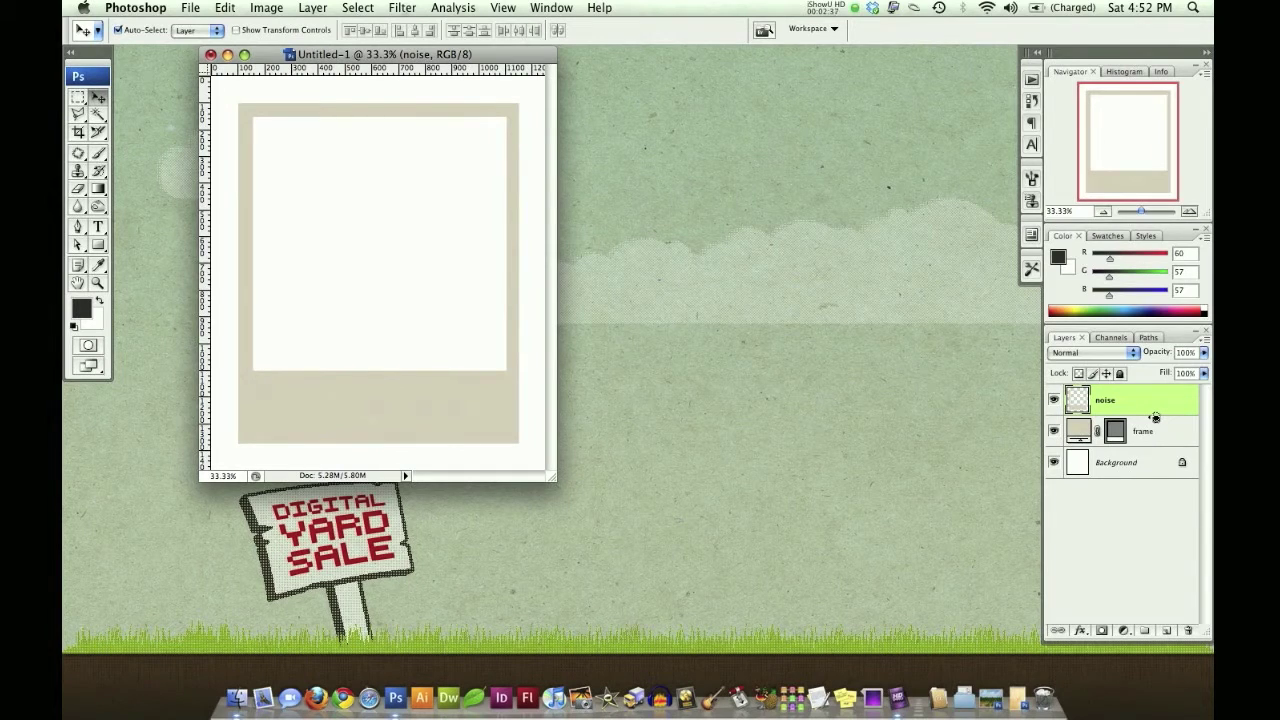
left_click(1158, 415, "alt")
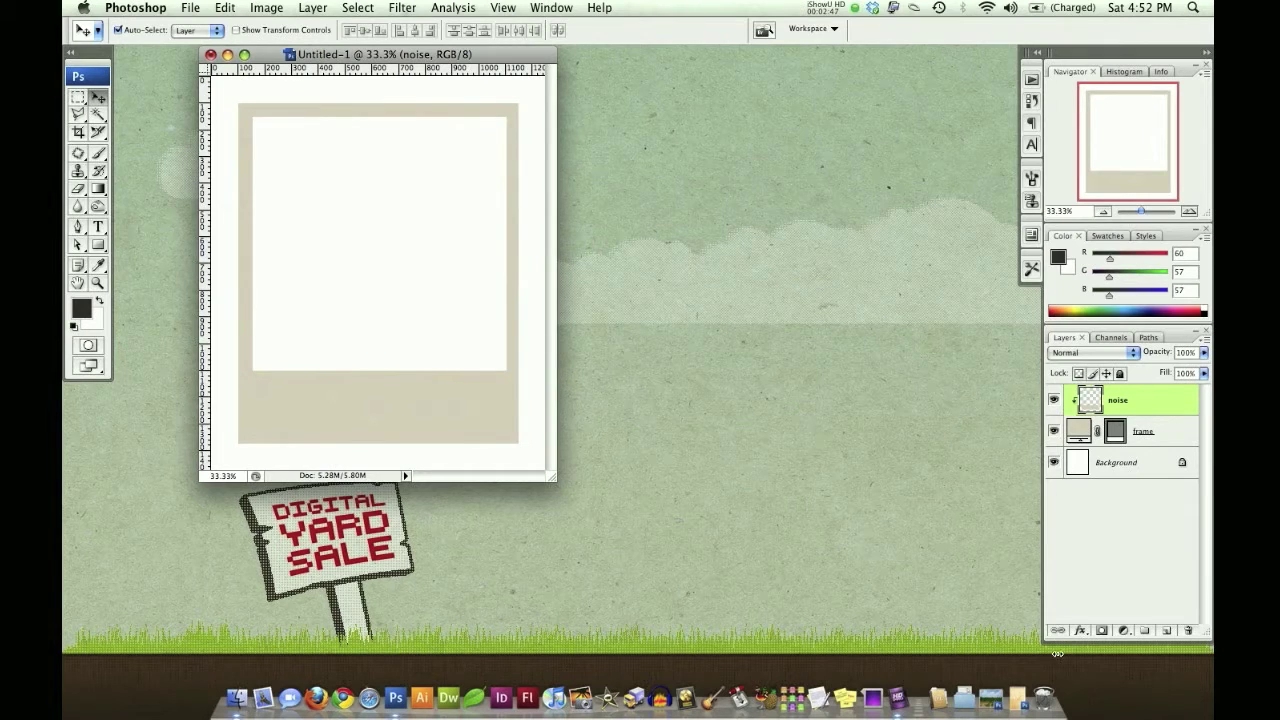
Step: Drag the old_paper6.jpg texture into the Polaroid document and clip it to the frame layers
left_click(1022, 699)
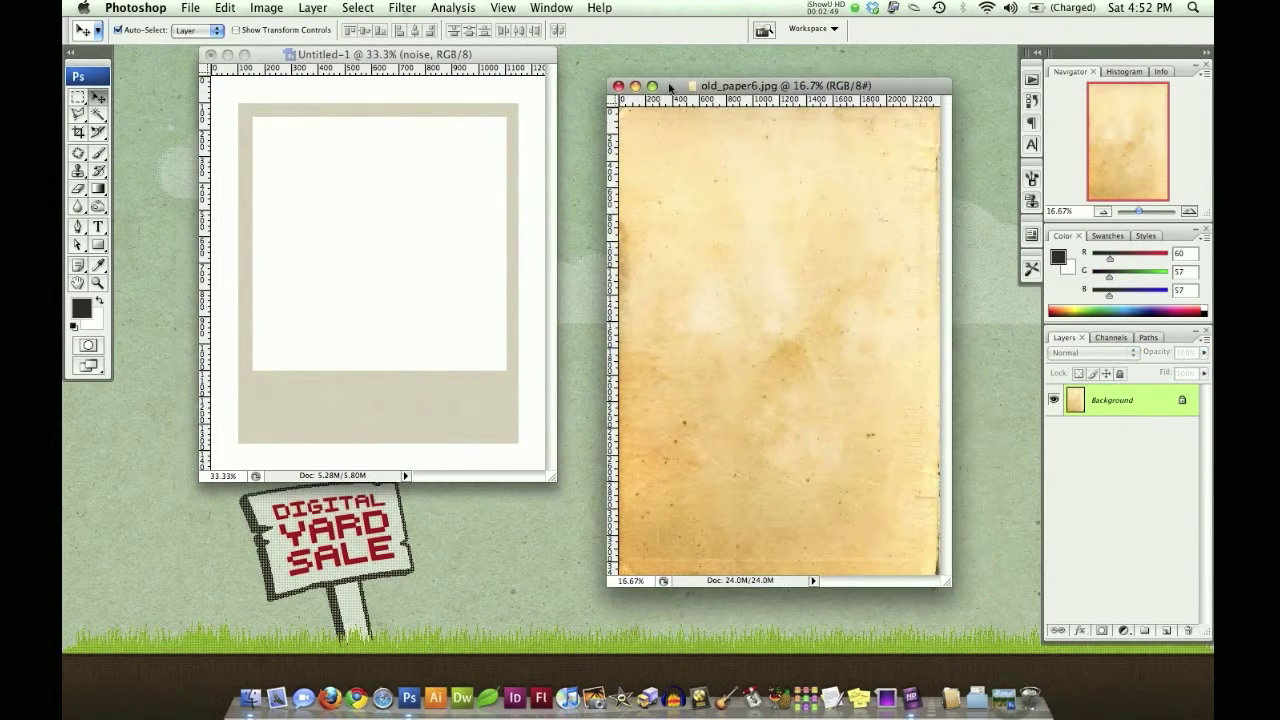
left_click_drag(670, 88, 750, 72)
left_click_drag(803, 326, 408, 283)
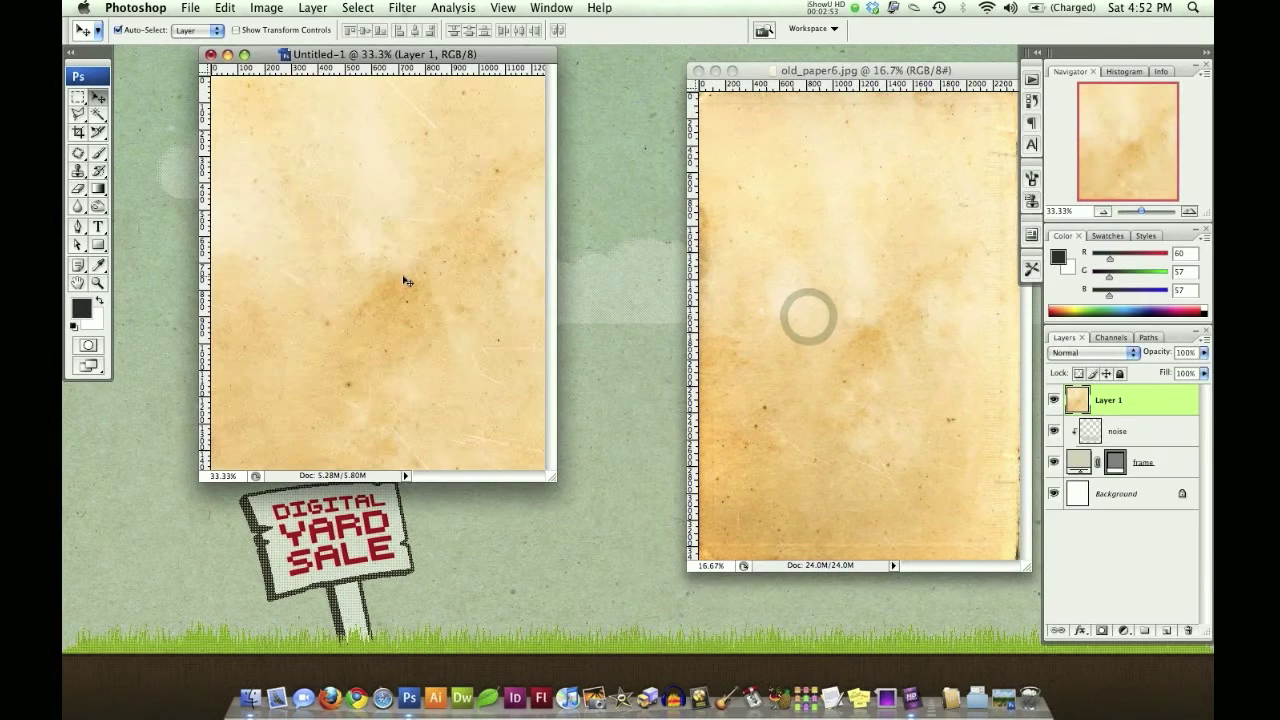
left_click(1142, 420, "alt")
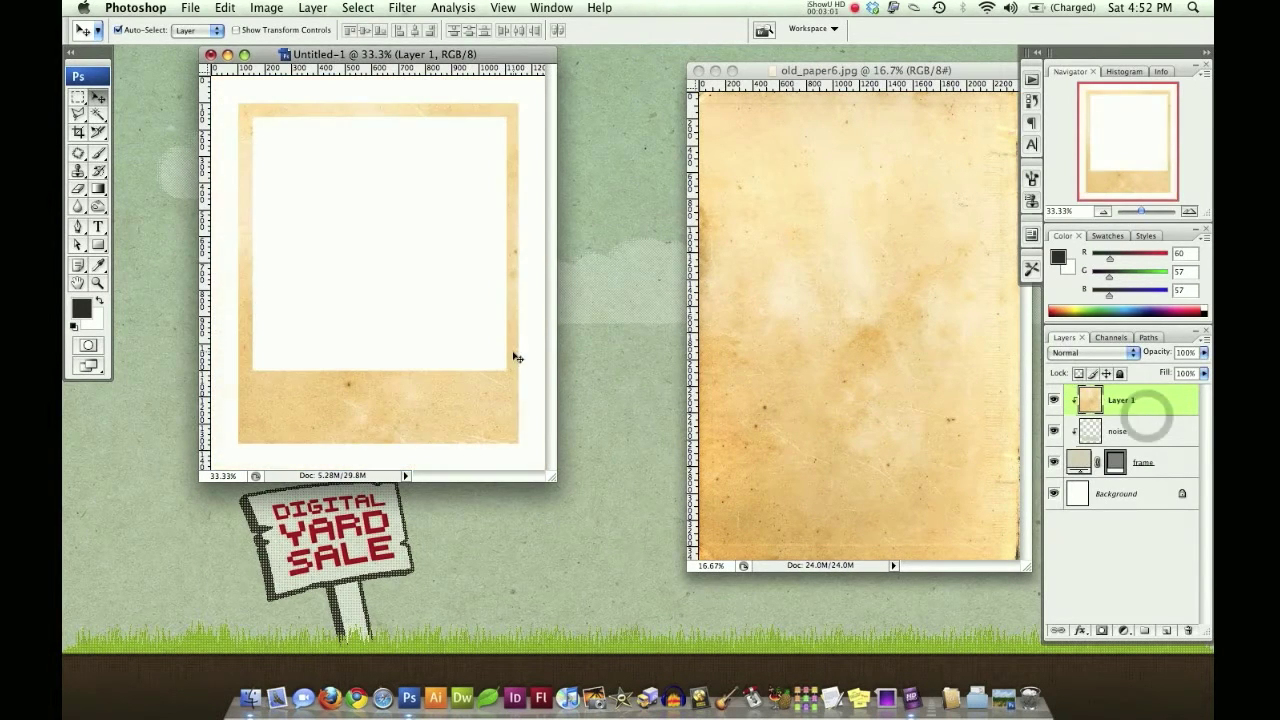
Step: Scale the paper texture to about 46% and shift it over the frame
left_click(433, 330, "alt")
left_click(433, 330, "alt")
left_click(433, 330, "alt")
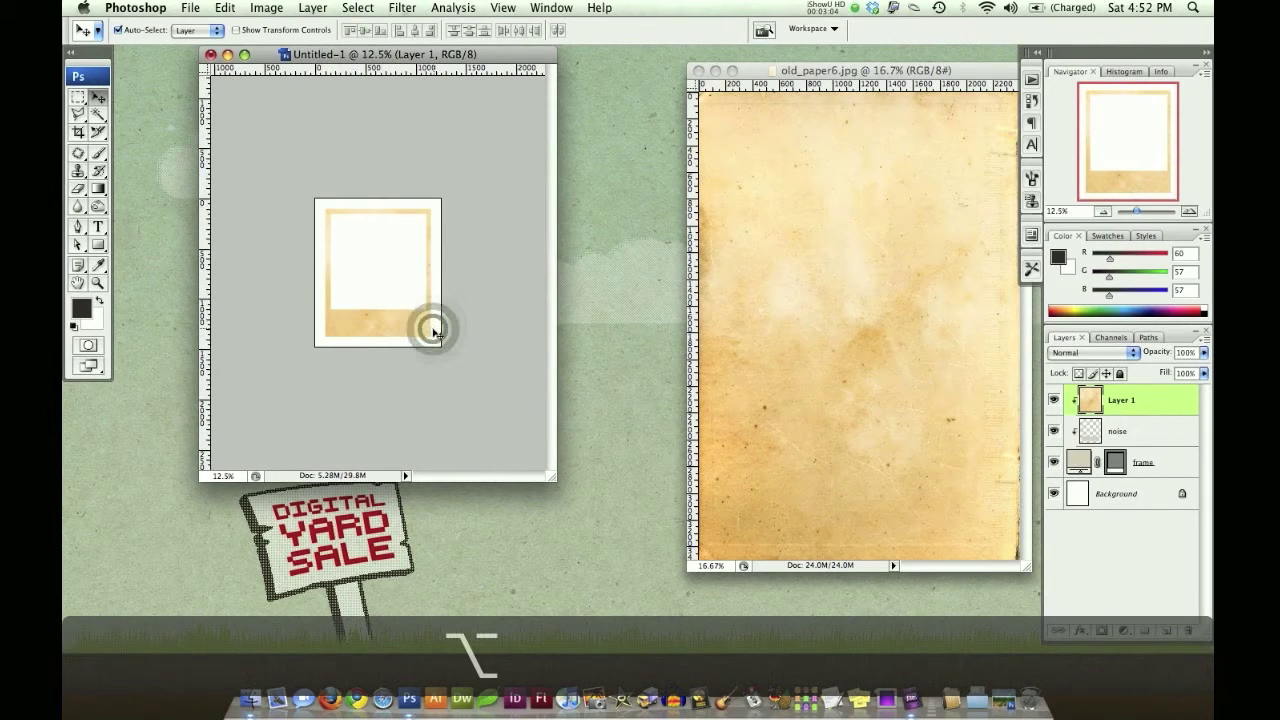
key("super+t")
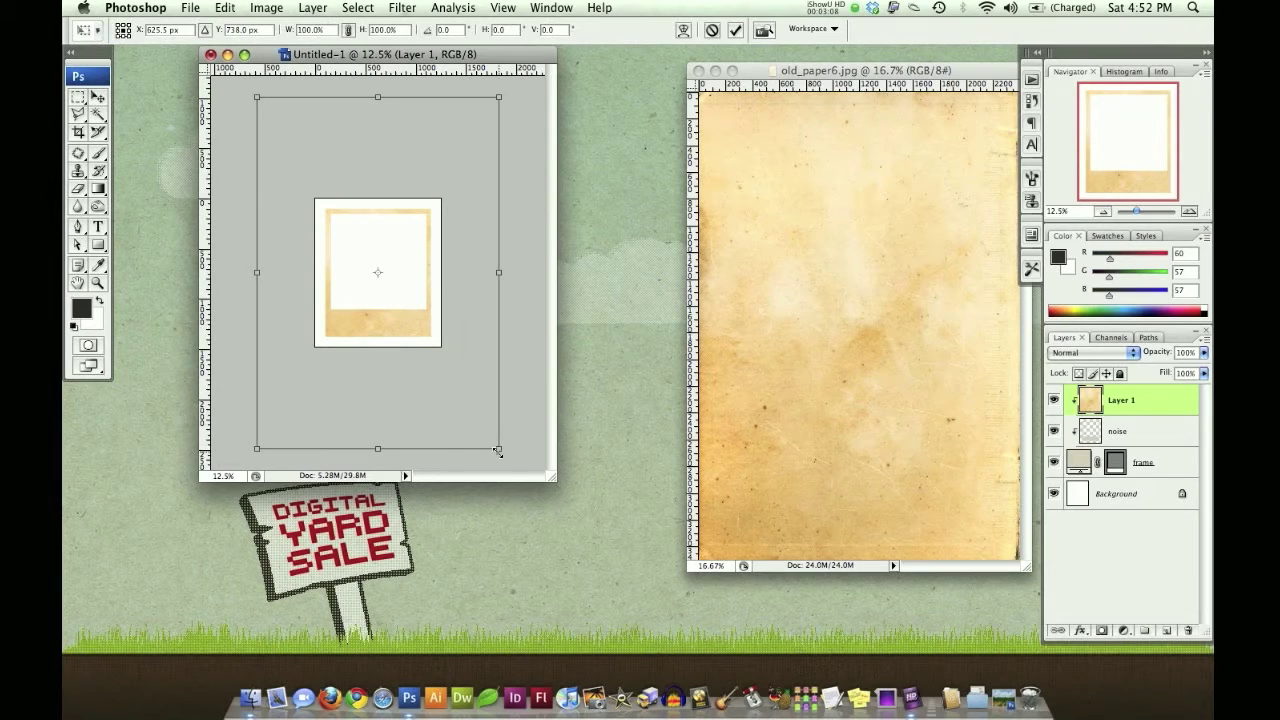
left_click_drag(498, 451, 390, 322)
key("Return")
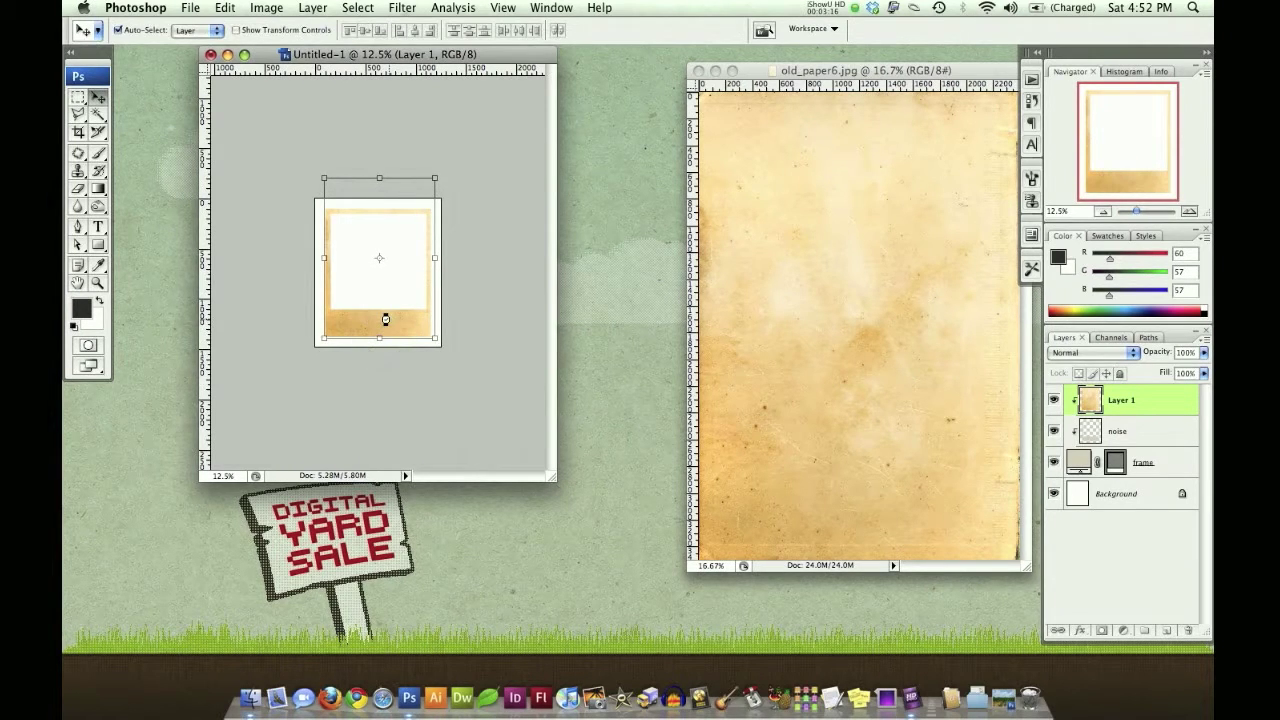
key("super+equal")
key("super+equal")
key("super+equal")
key("super+equal")
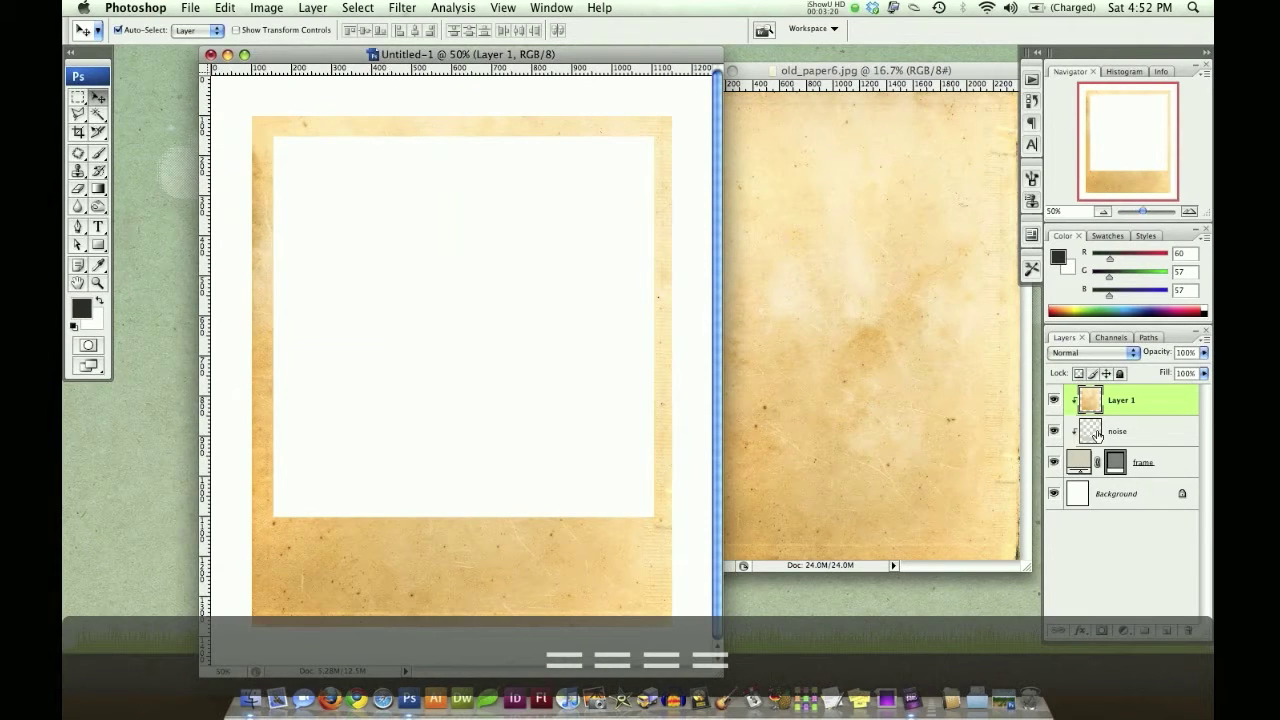
mouse_move(502, 589)
left_mouse_down()
mouse_move(534, 569)
mouse_move(509, 572)
mouse_move(506, 589)
left_mouse_up()
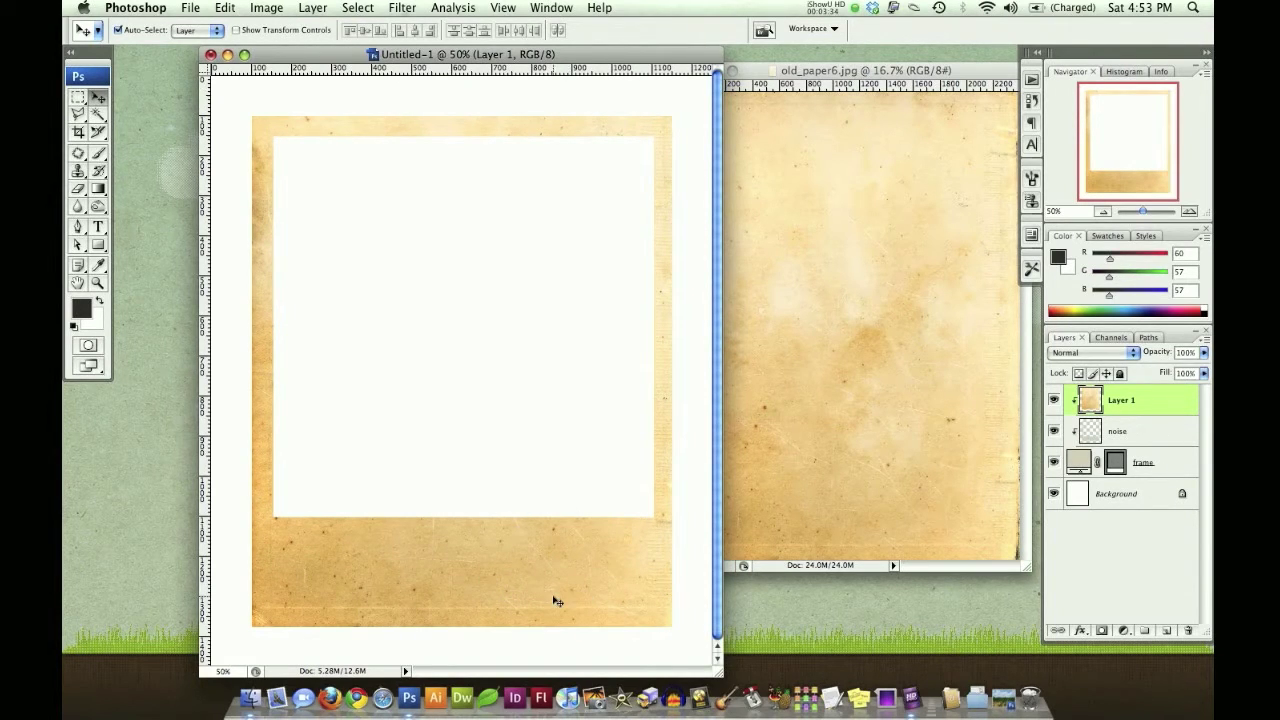
Step: Rename Layer 1 to 'texture' and set it to Multiply at 65% opacity
double_click(1122, 401)
type("te")
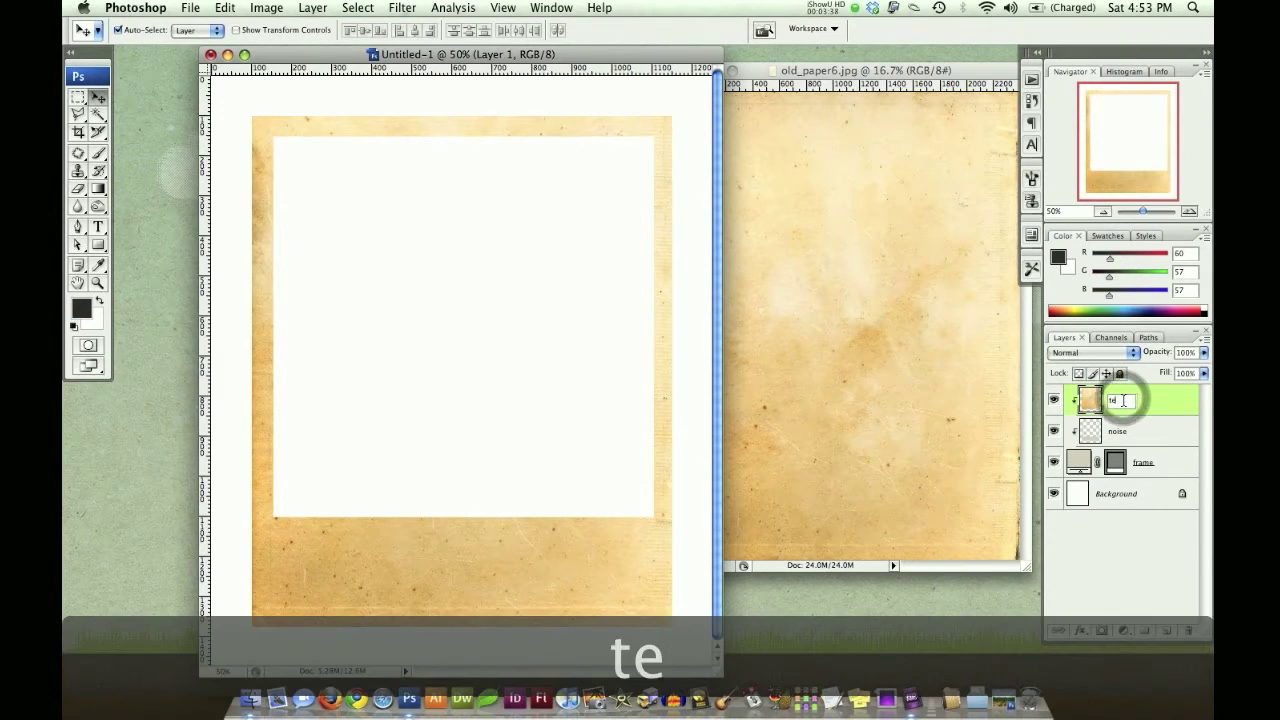
type("xture")
key("Return")
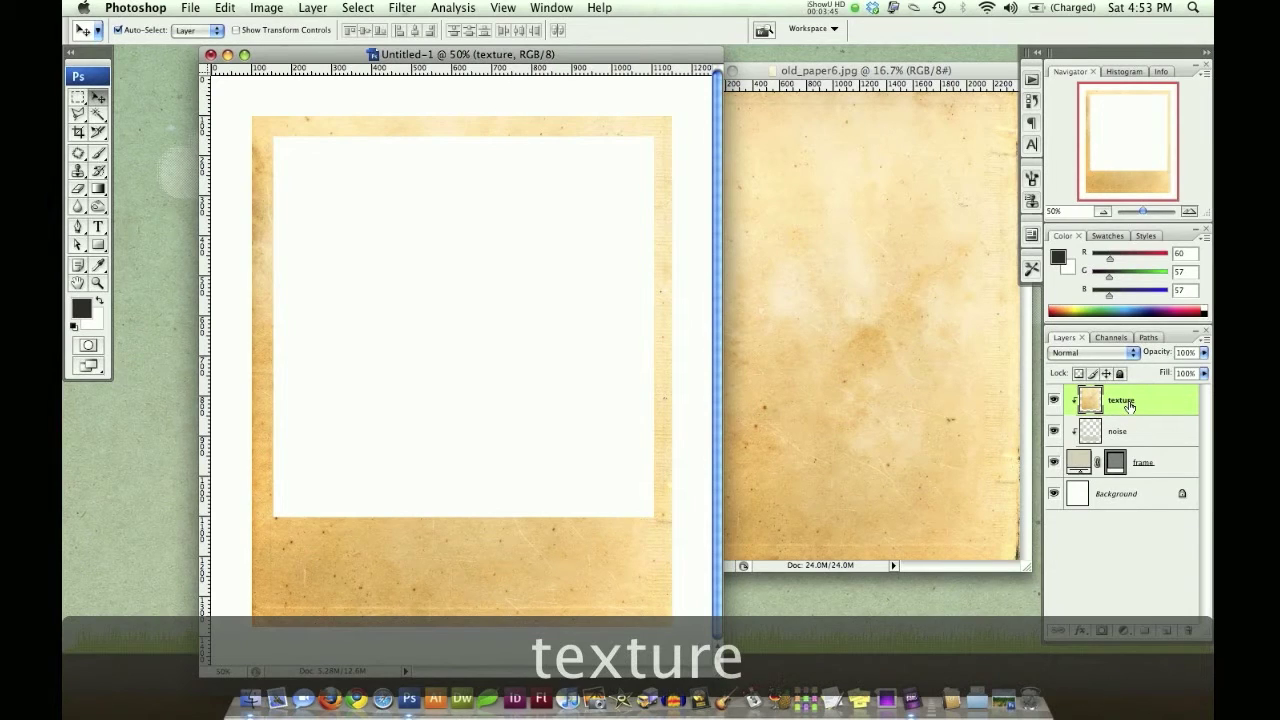
key("alt+shift+m")
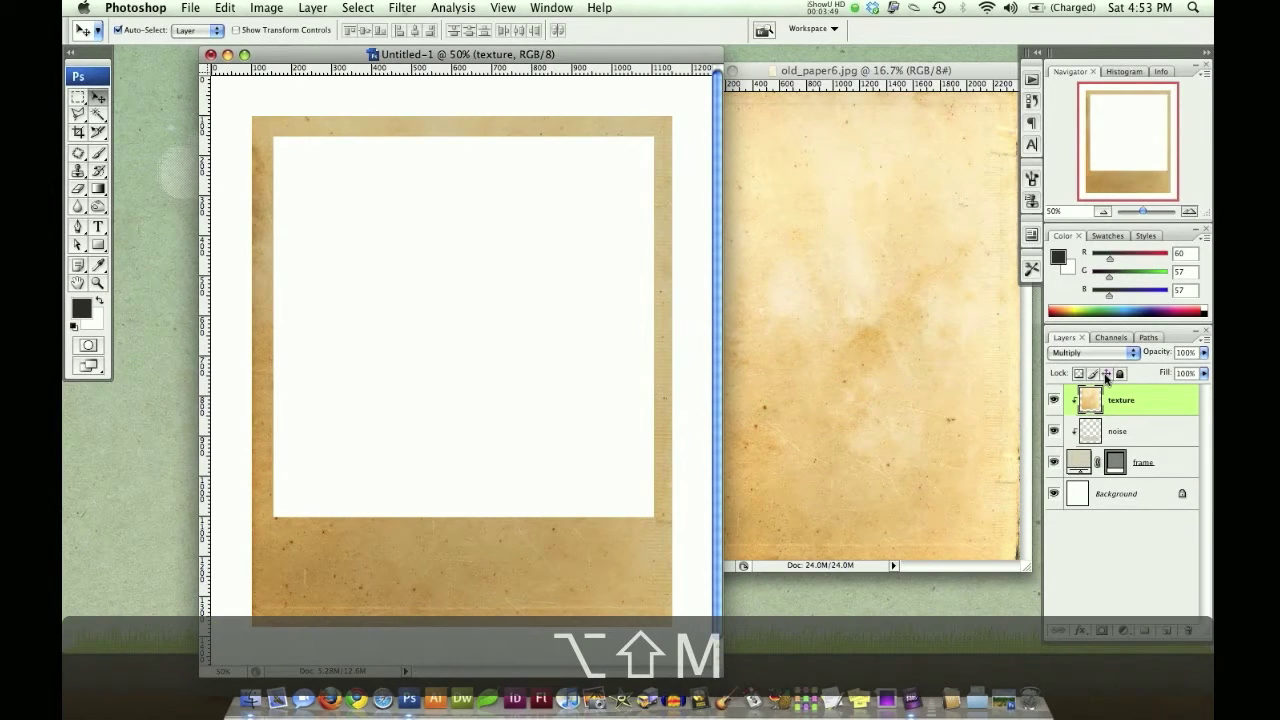
key("6")
key("5")
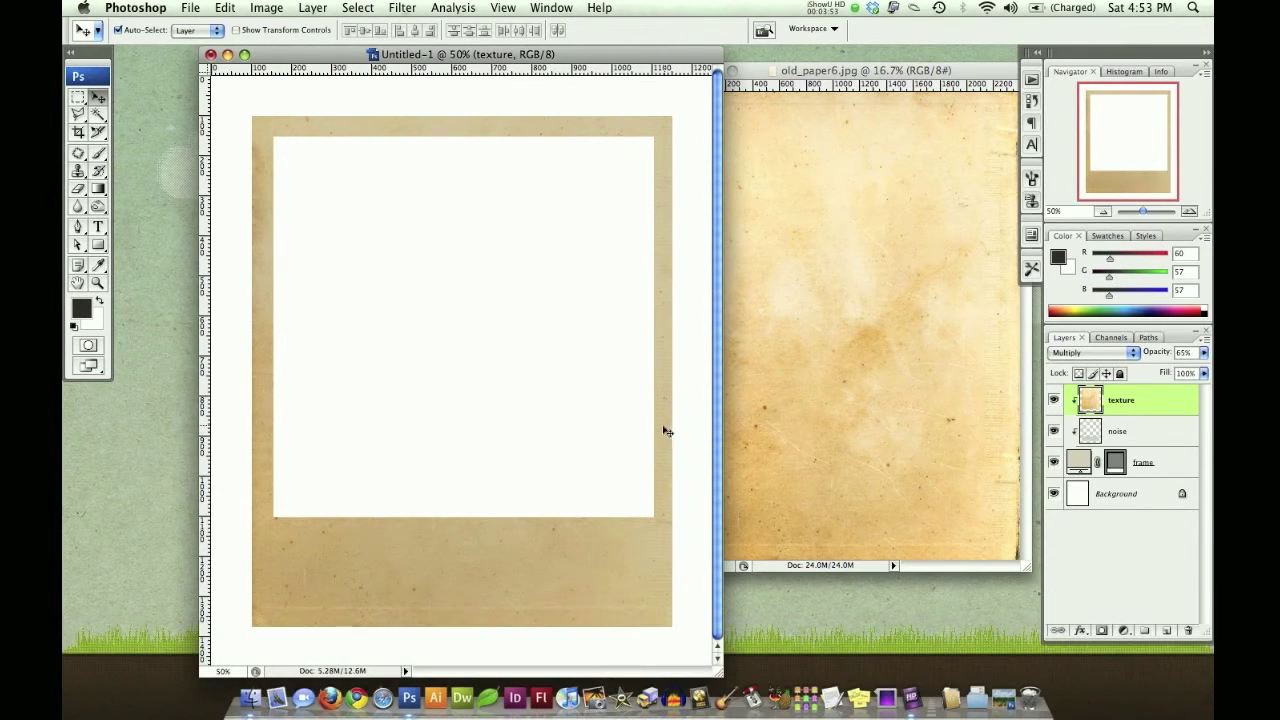
left_click(1161, 472)
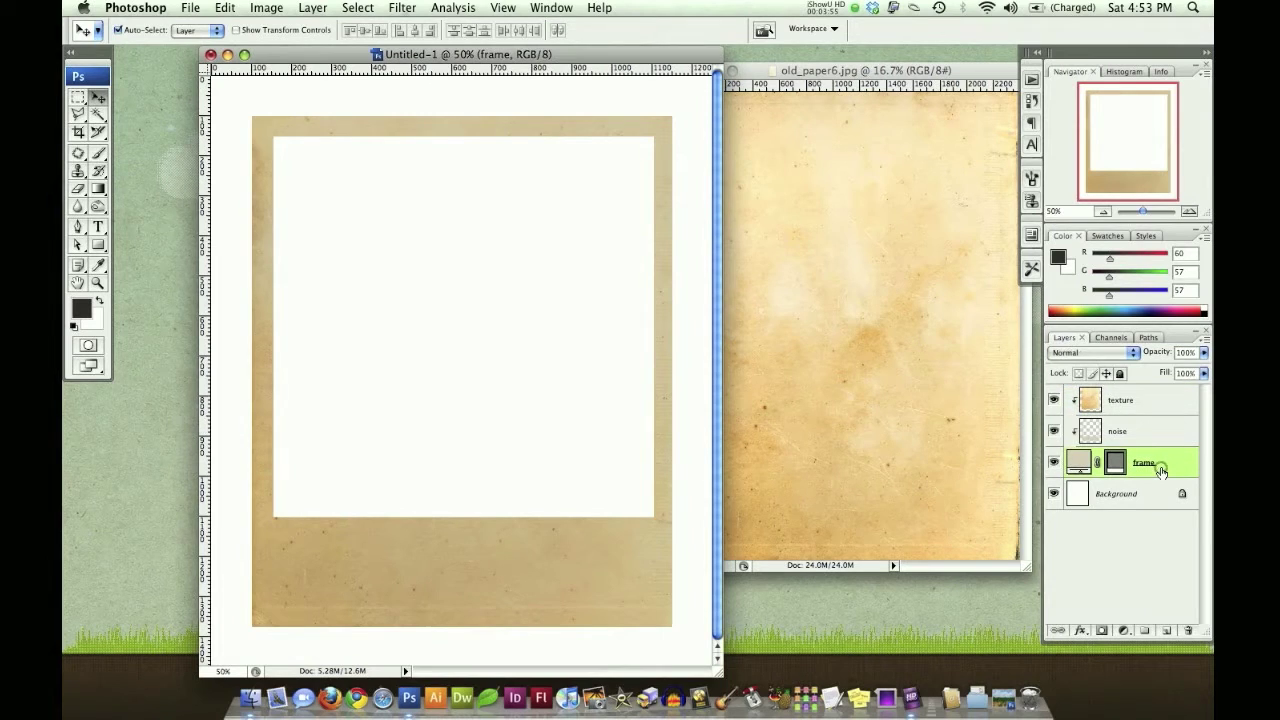
Step: Add Bevel and Emboss to the frame with 200% depth, 4 px size and soften 3
left_click(1080, 631)
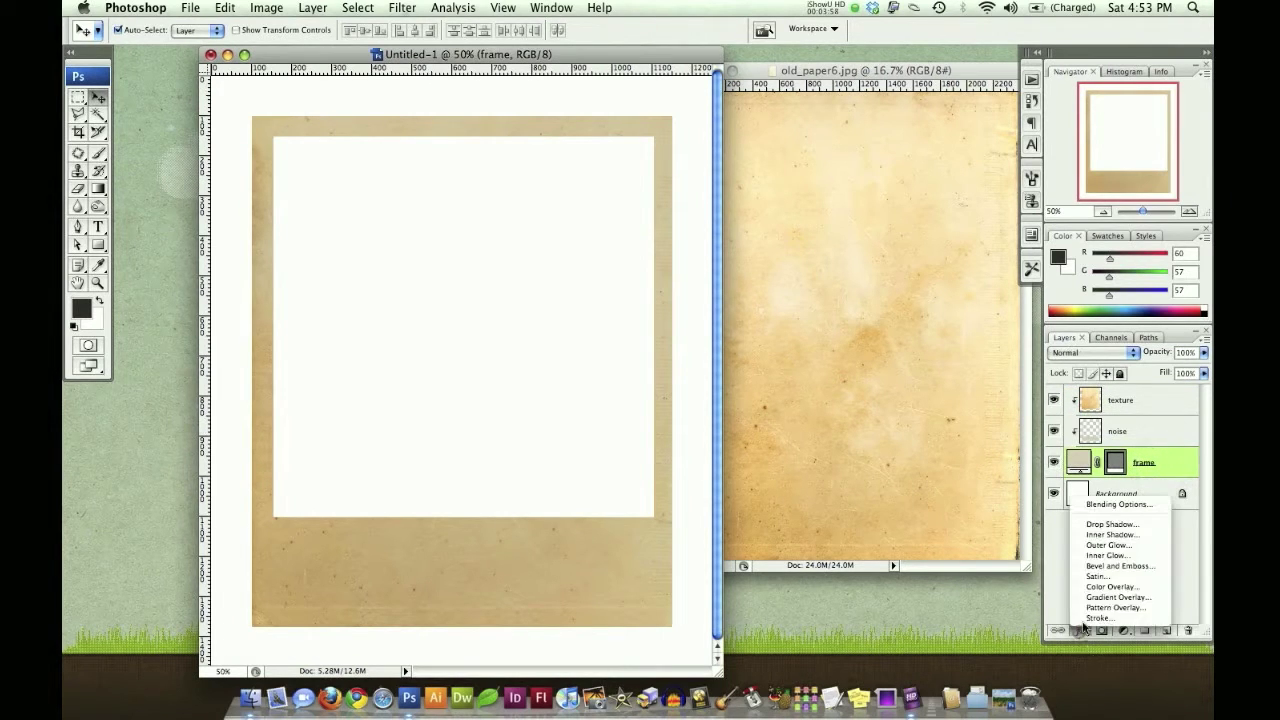
left_click(1112, 566)
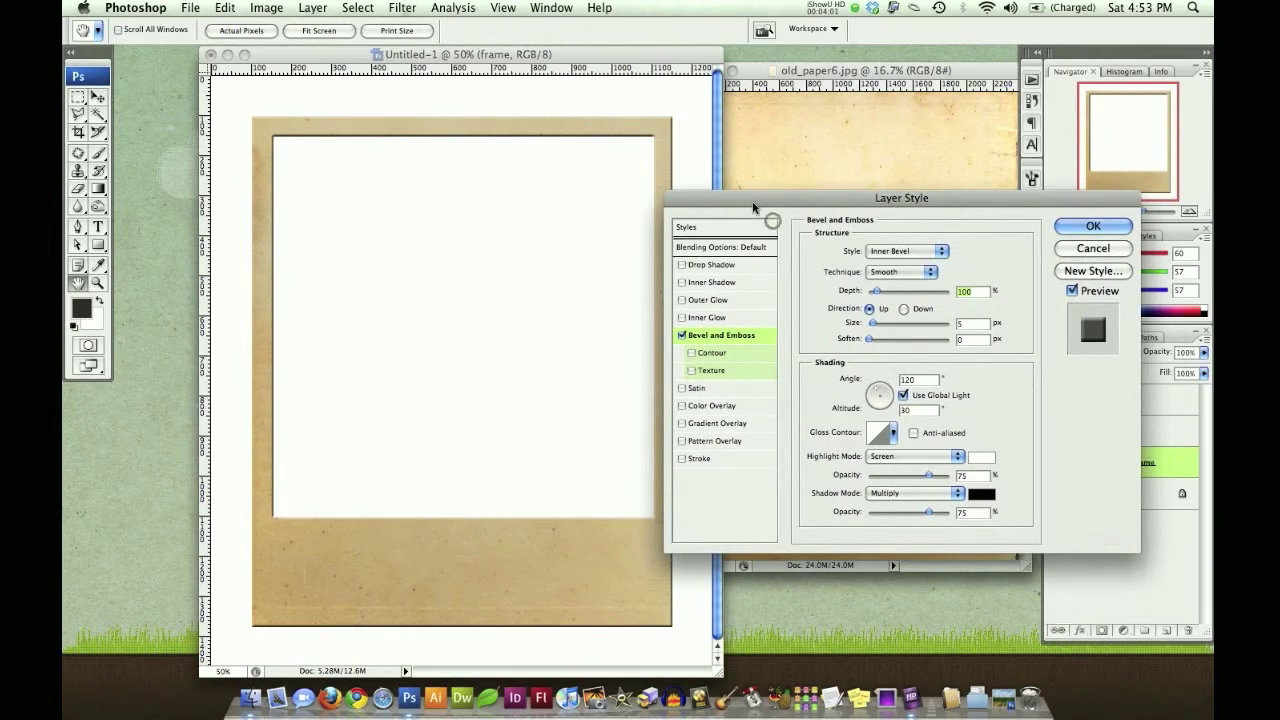
type("200")
key("Tab")
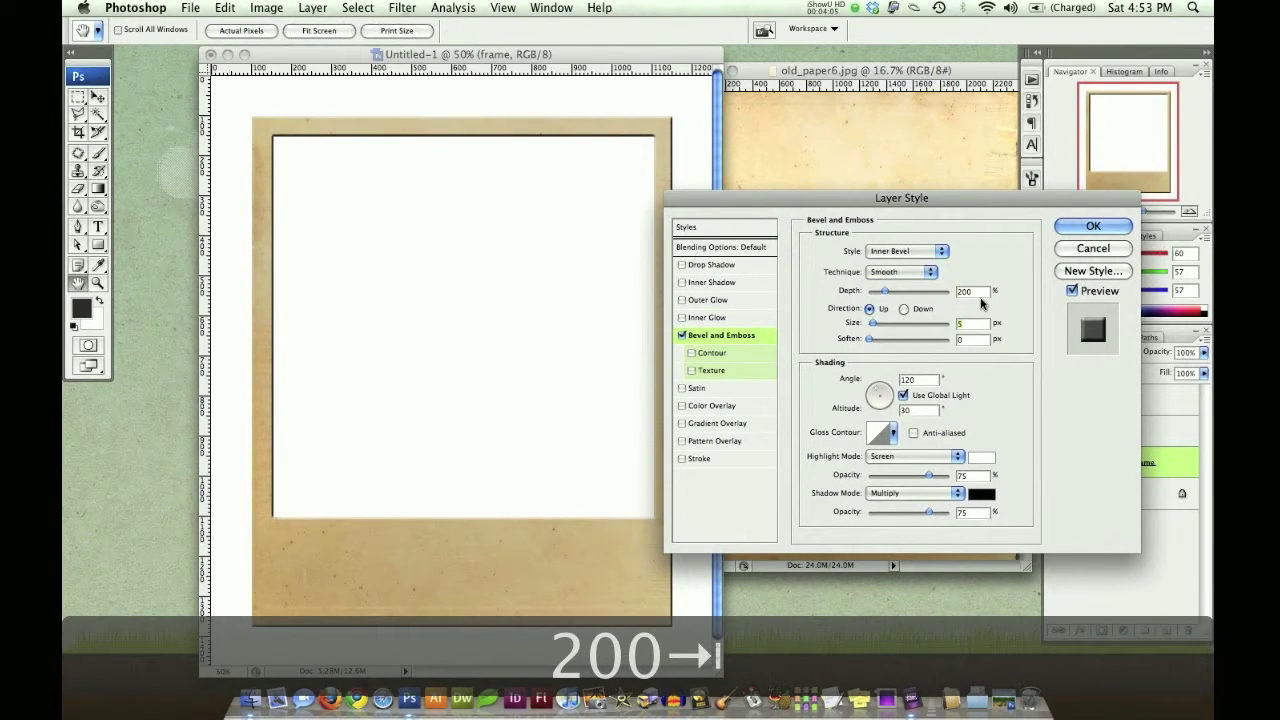
type("4")
key("Tab")
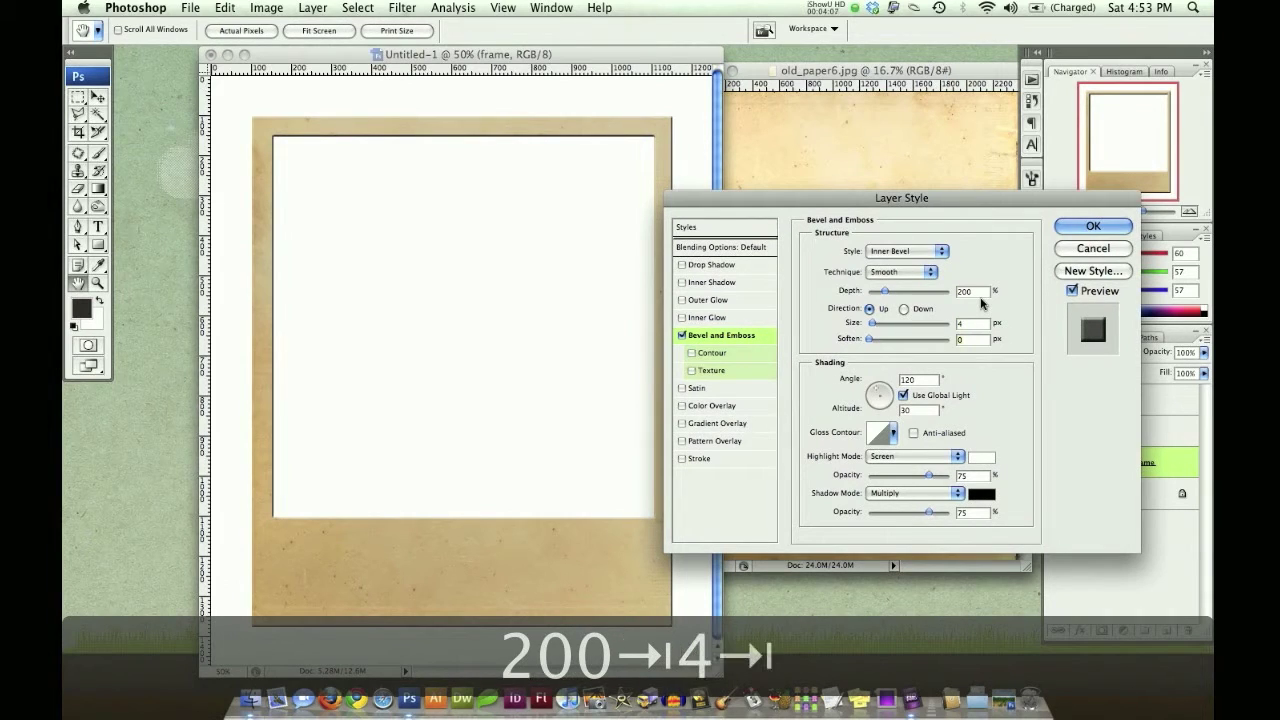
type("3")
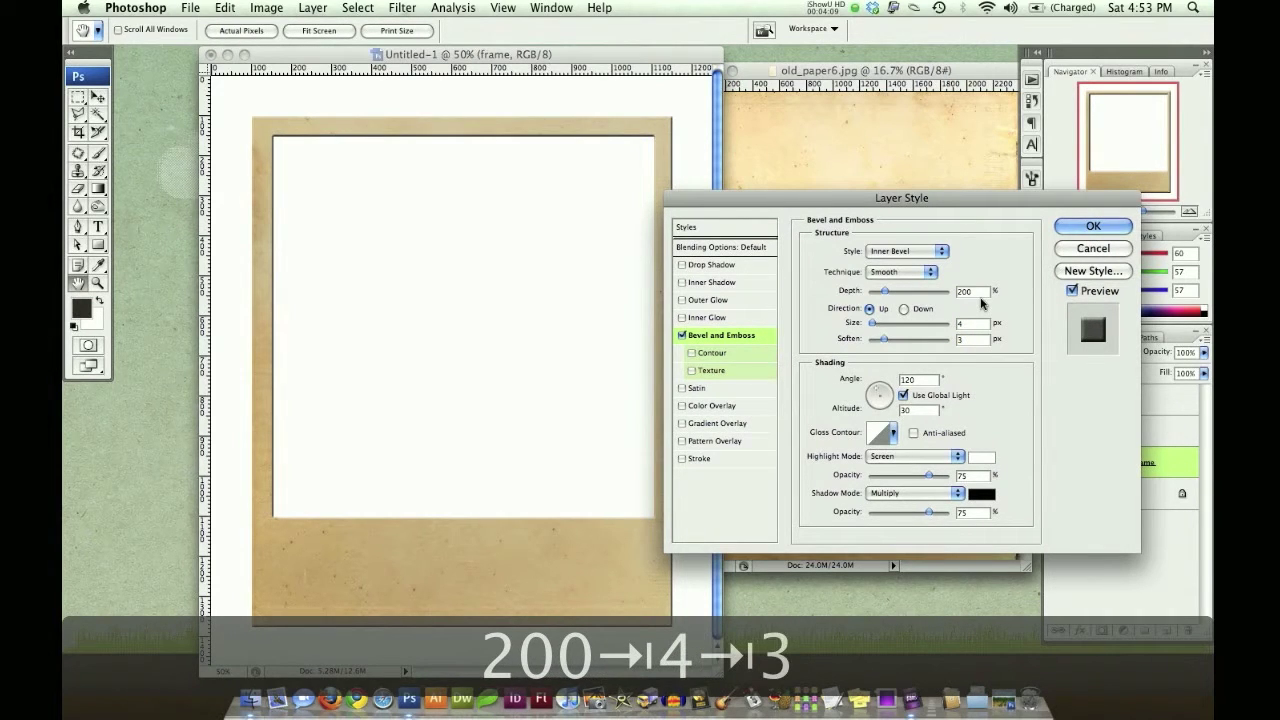
Step: Set bevel highlight opacity to 60% and shadow opacity to 35%, then inspect the result up close
double_click(968, 476)
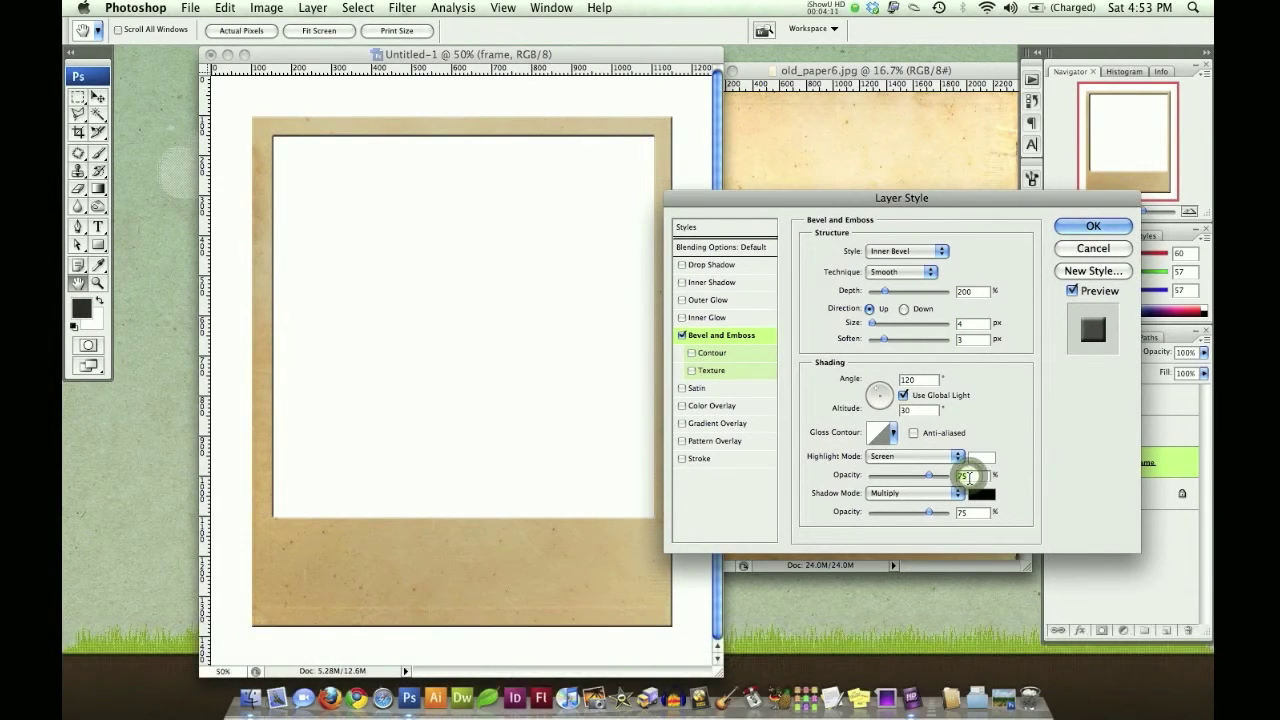
type("50")
key("BackSpace")
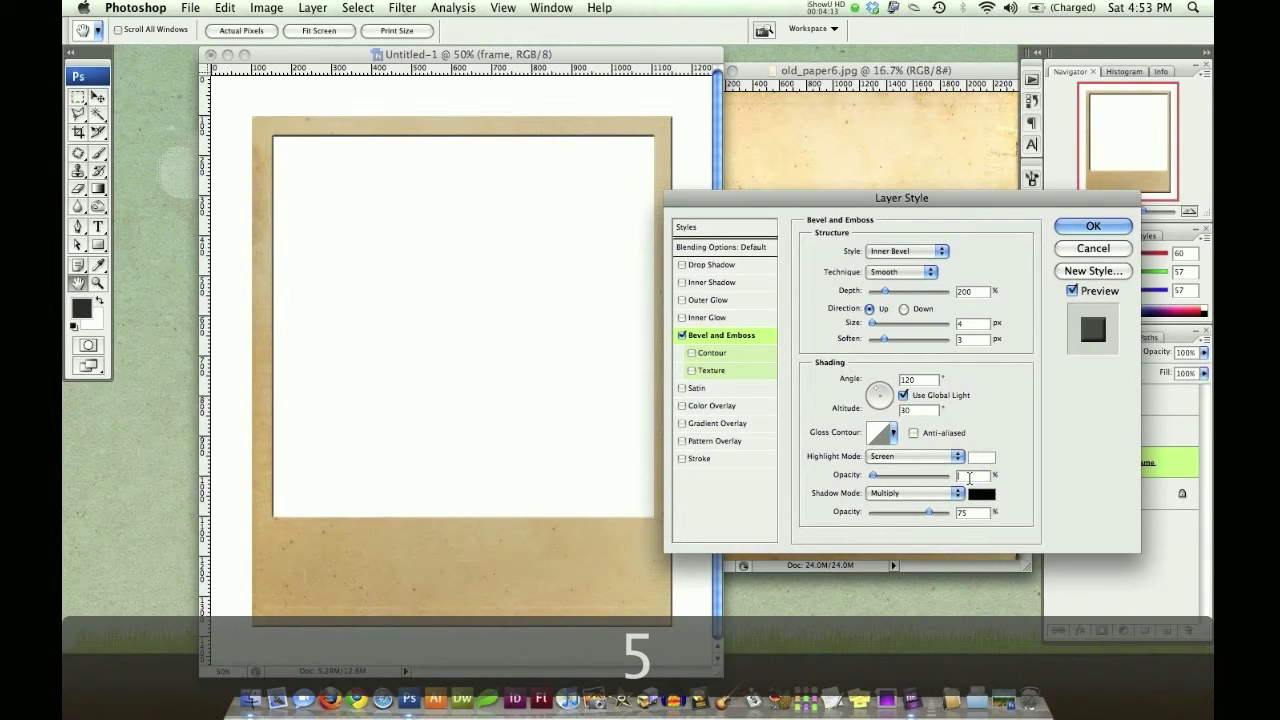
type("0")
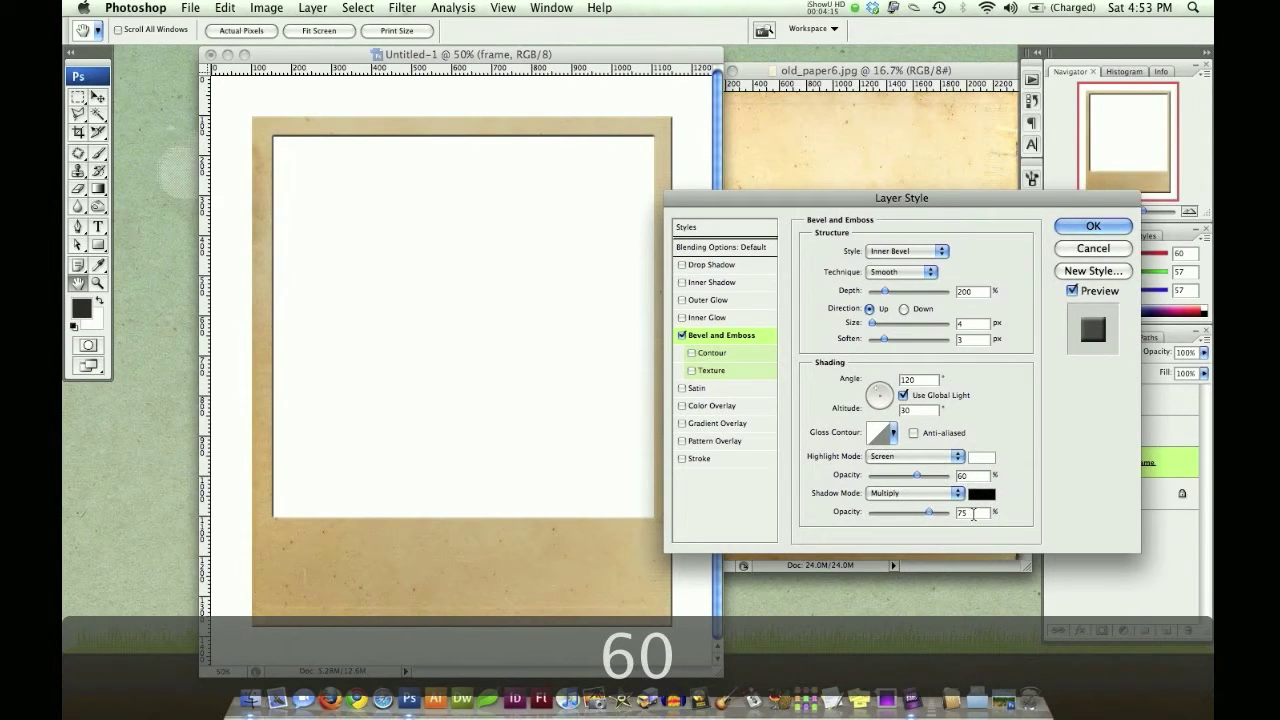
double_click(972, 512)
type("35")
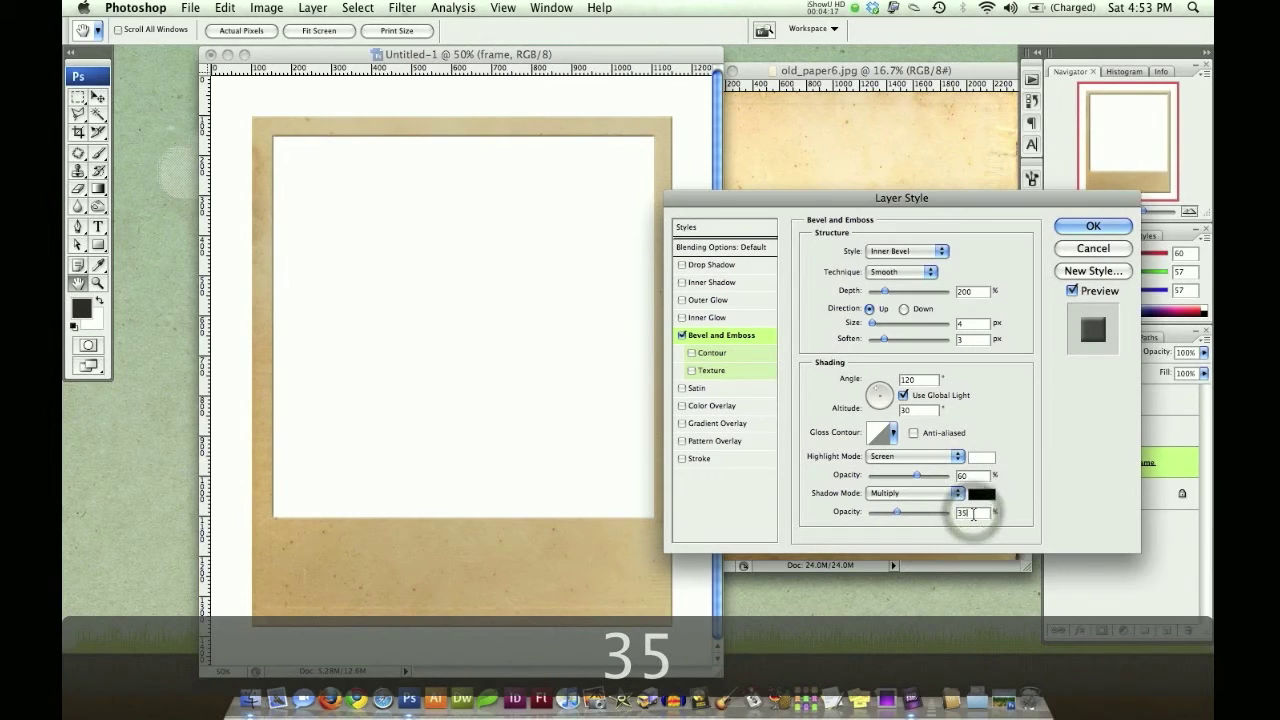
left_click(1093, 228)
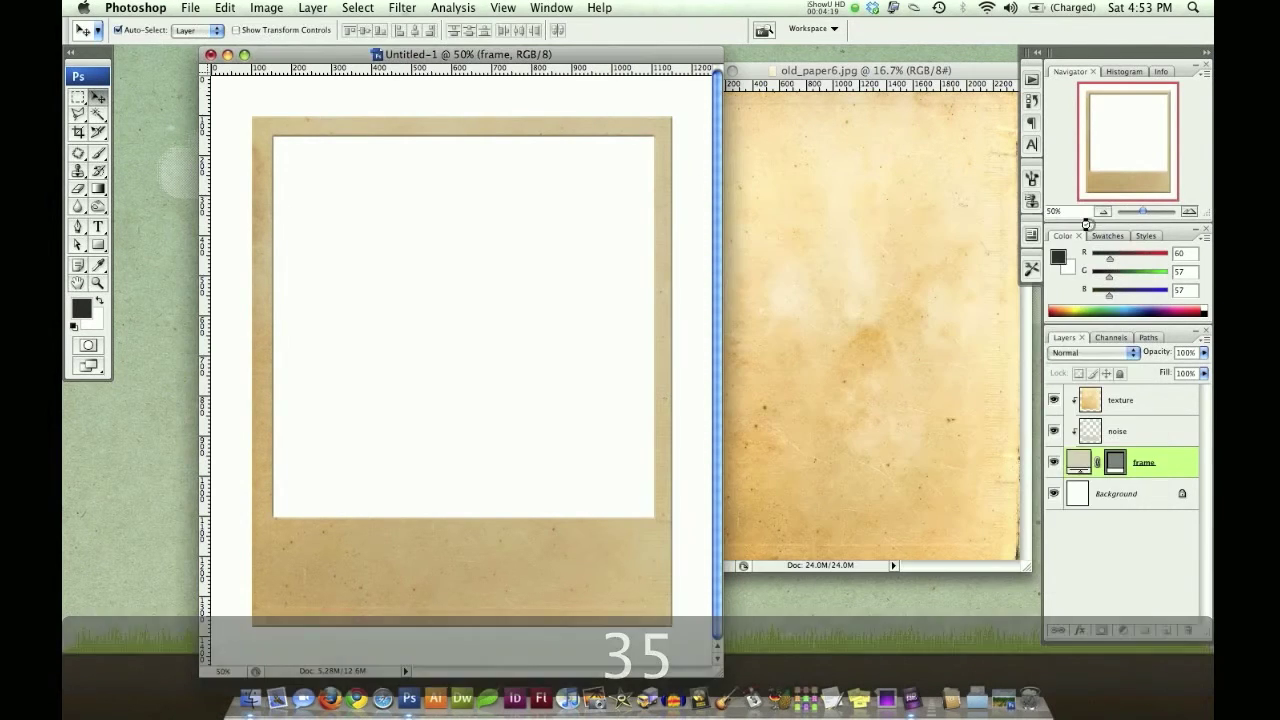
key("super+equal")
key("super+equal")
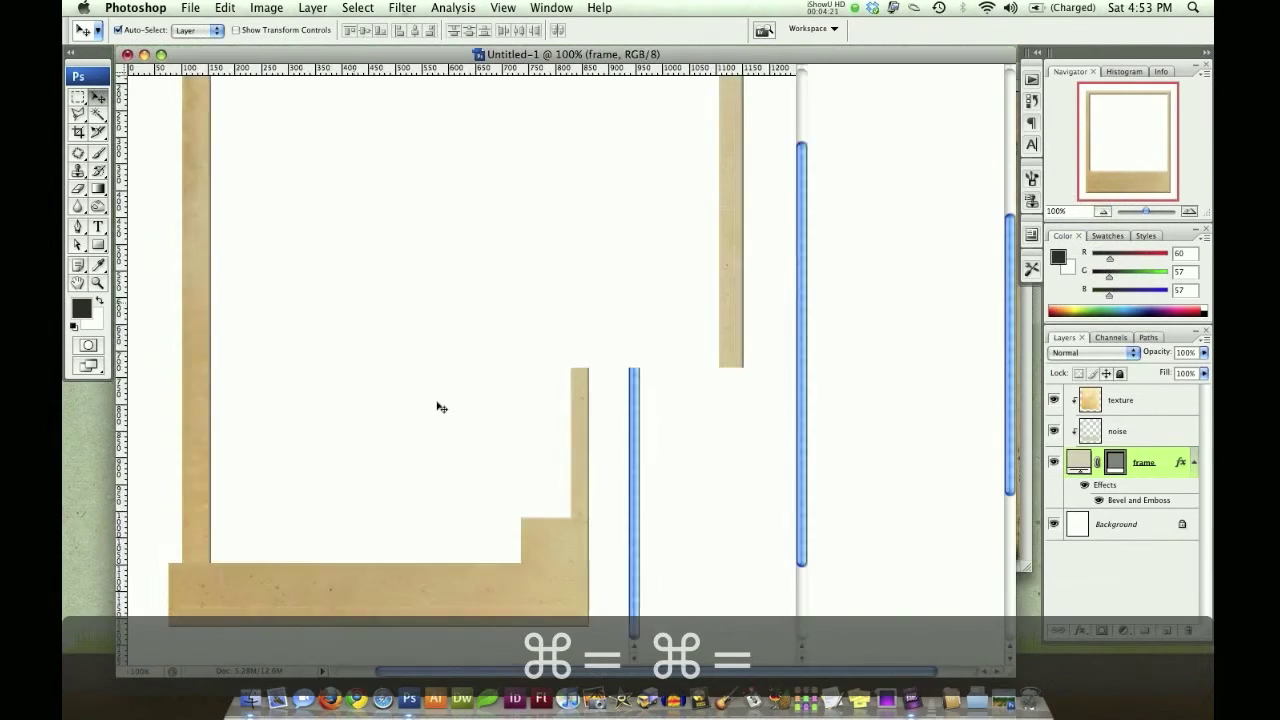
scroll(429, 180, "down", 3)
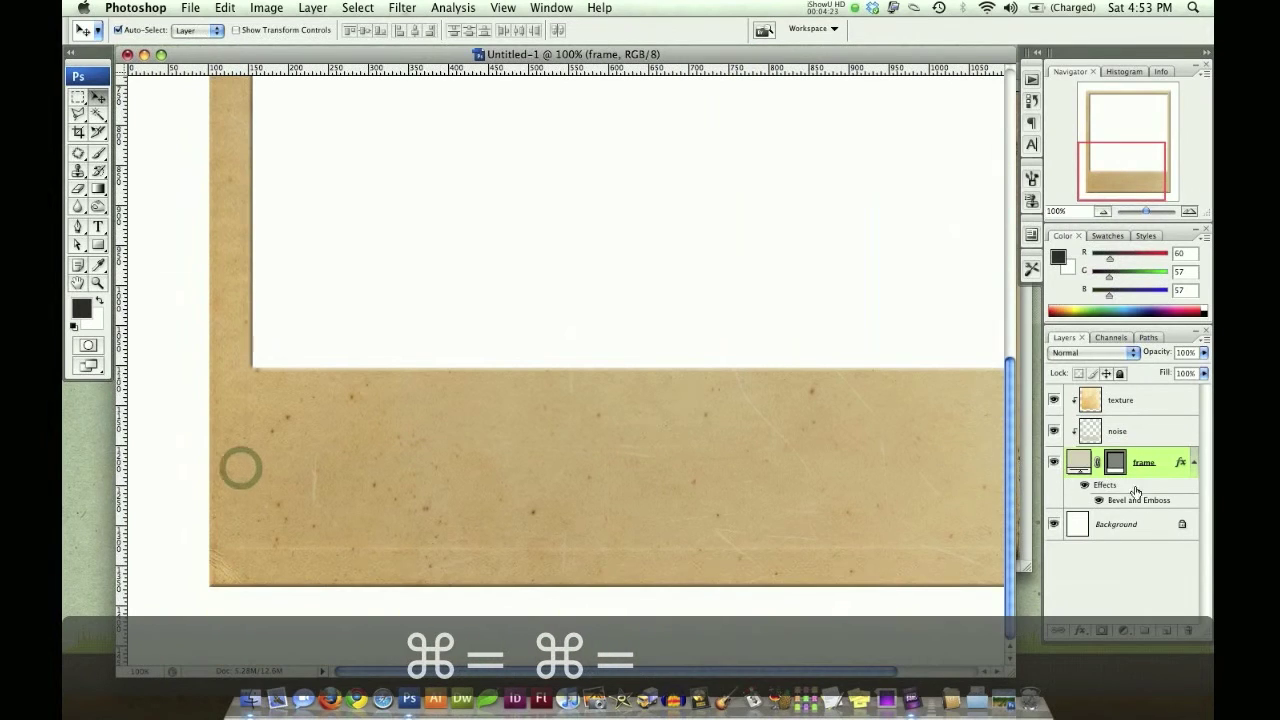
left_click(1085, 486)
left_click(1085, 487)
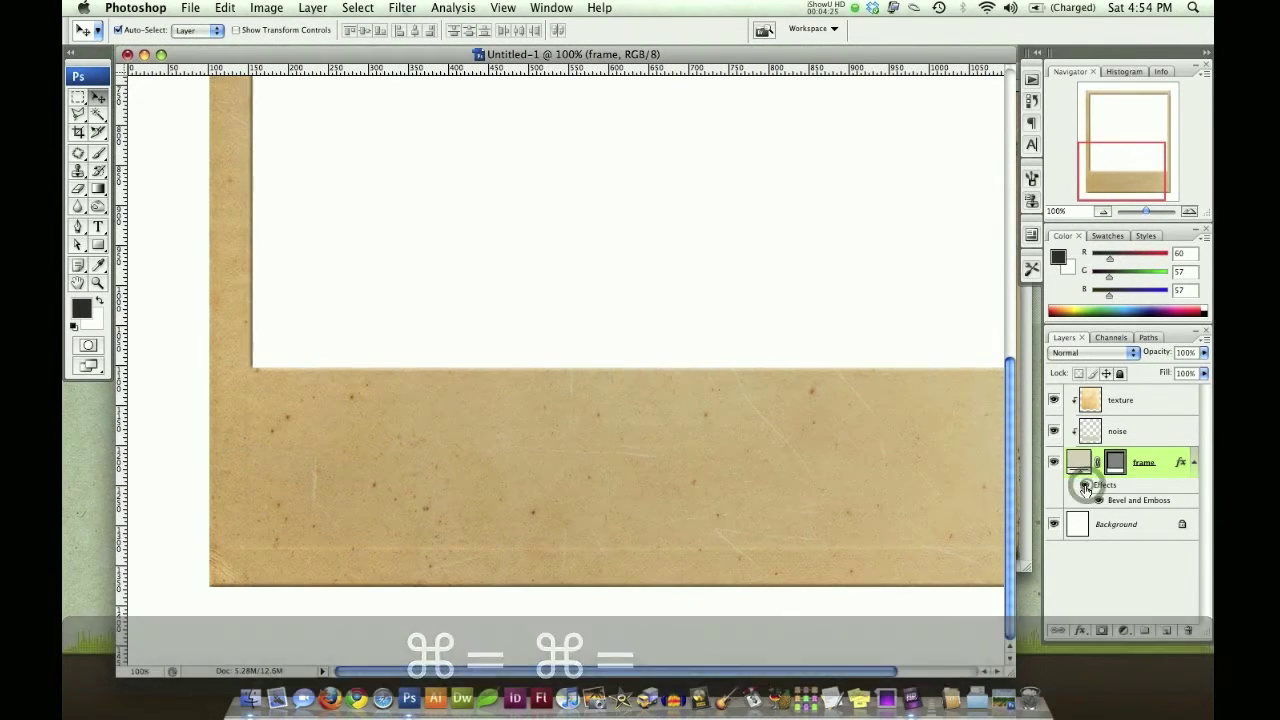
key("super+minus")
key("super+minus")
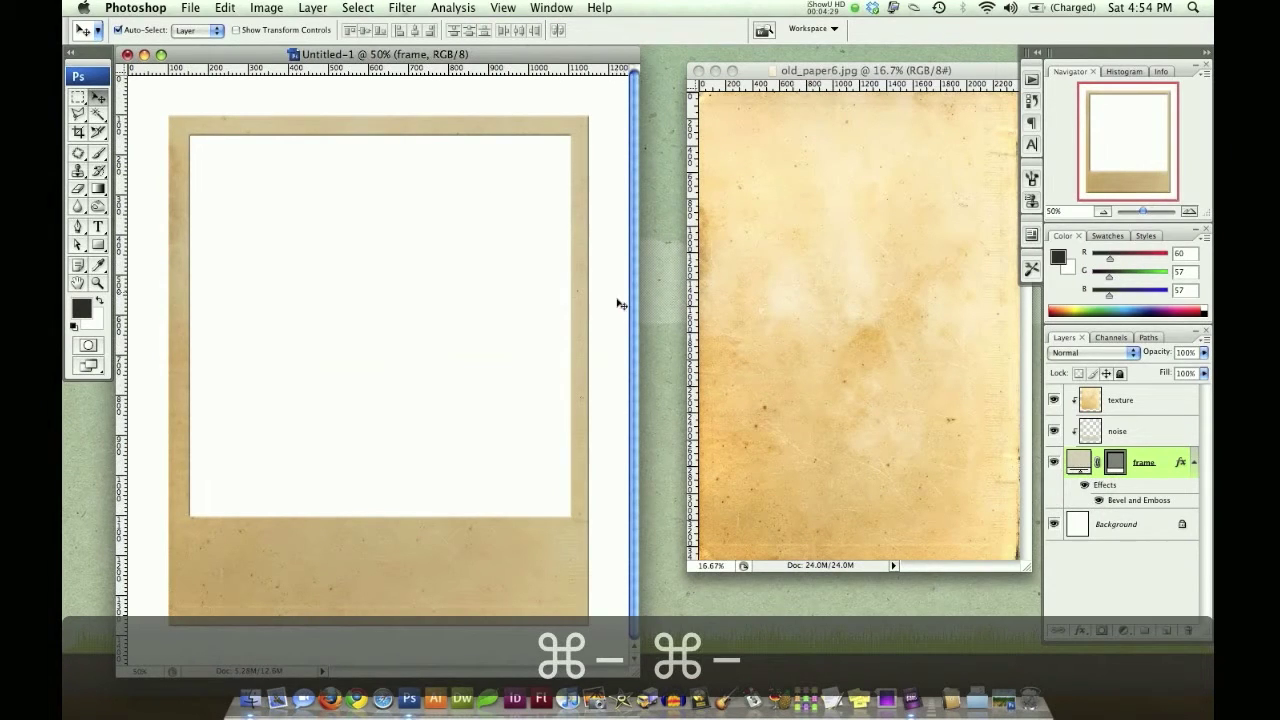
Step: Add a new layer above Background and fill the frame's inner window area with the dark foreground colour
left_click(1126, 530)
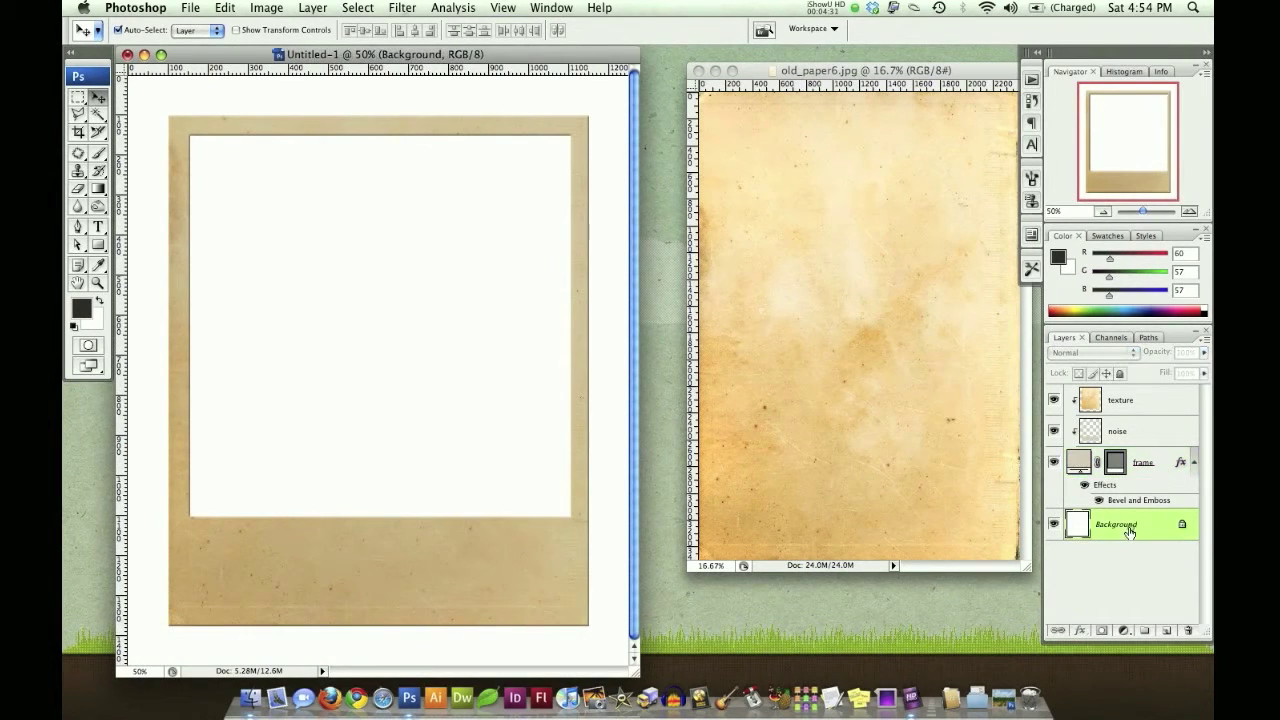
left_click(1166, 631)
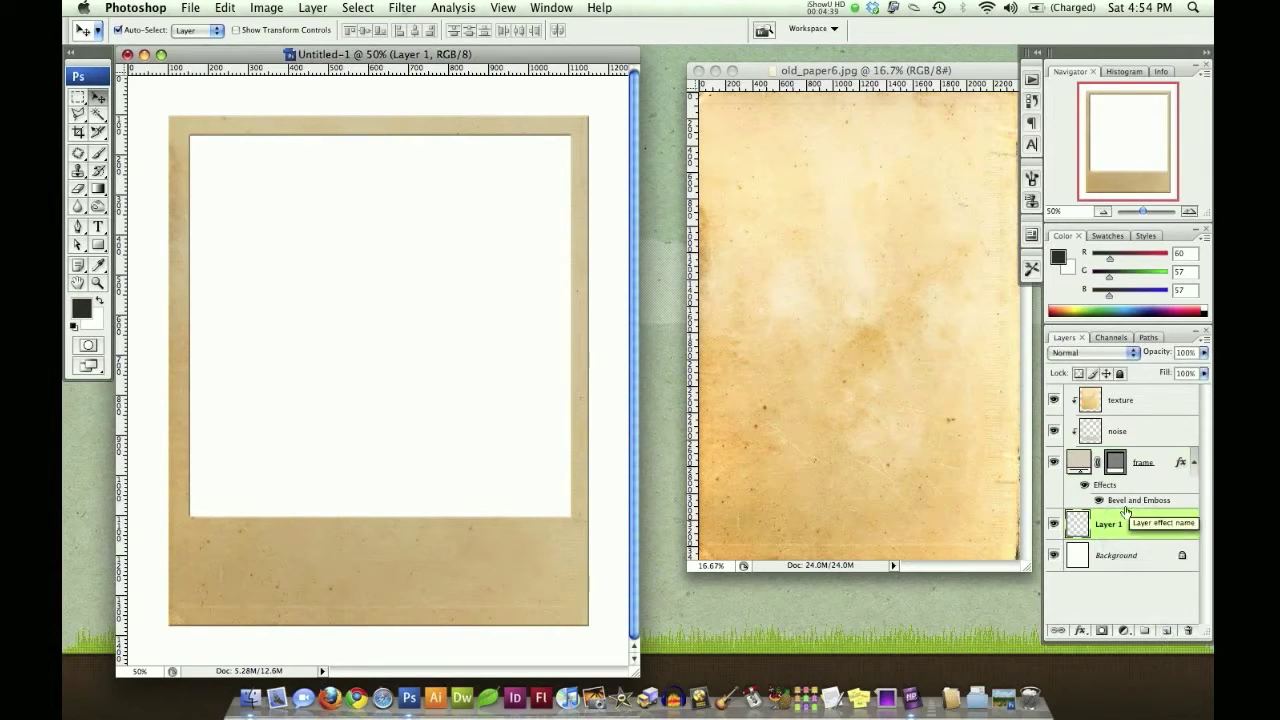
left_click(79, 104)
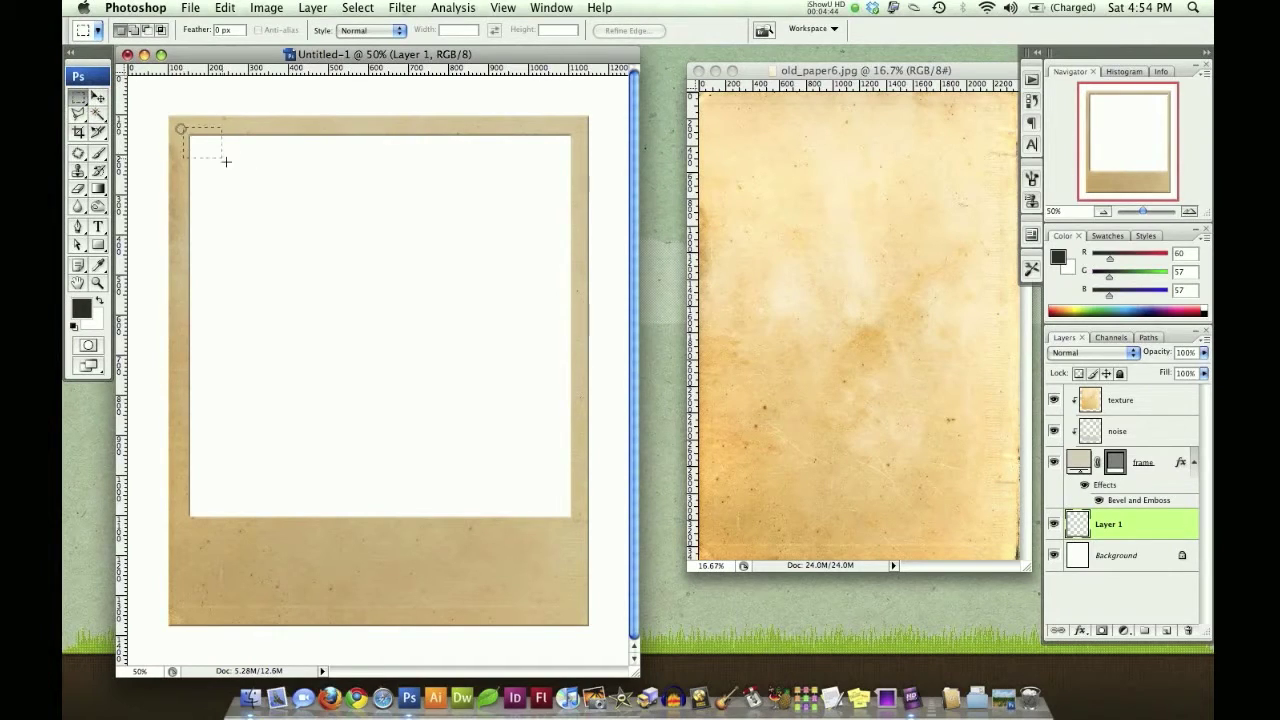
left_click_drag(339, 281, 579, 522)
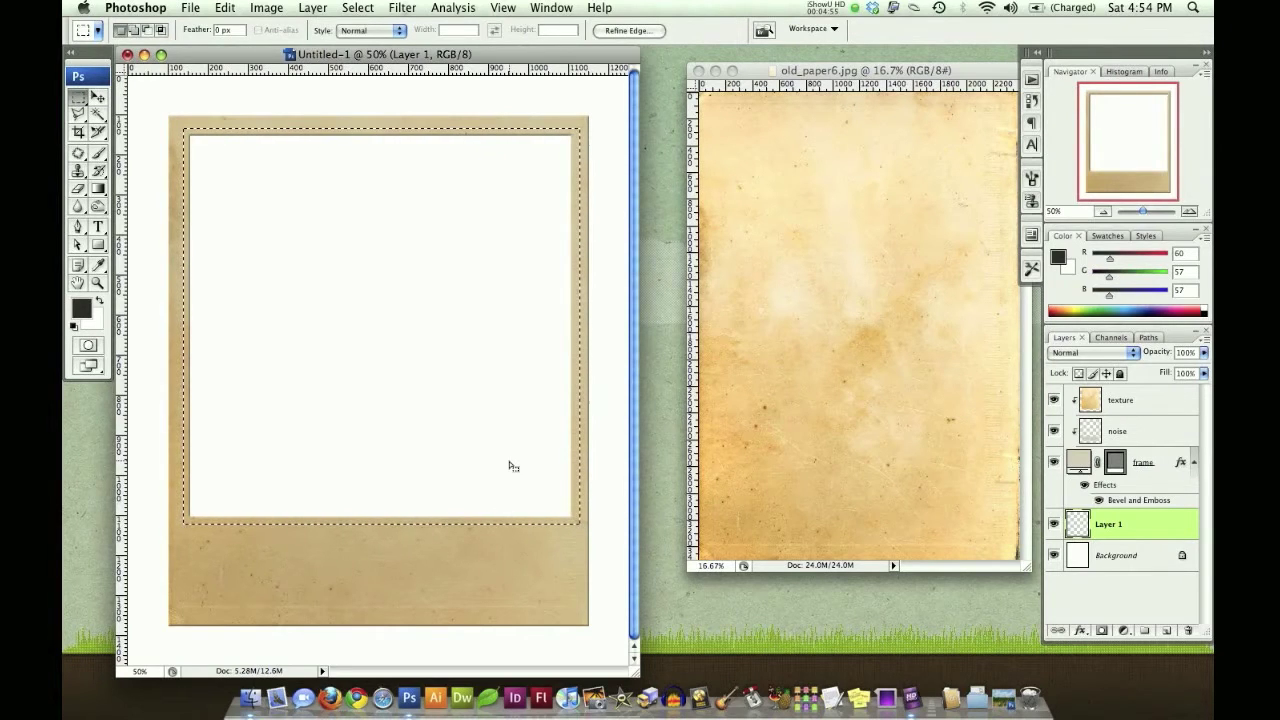
key("shift+BackSpace")
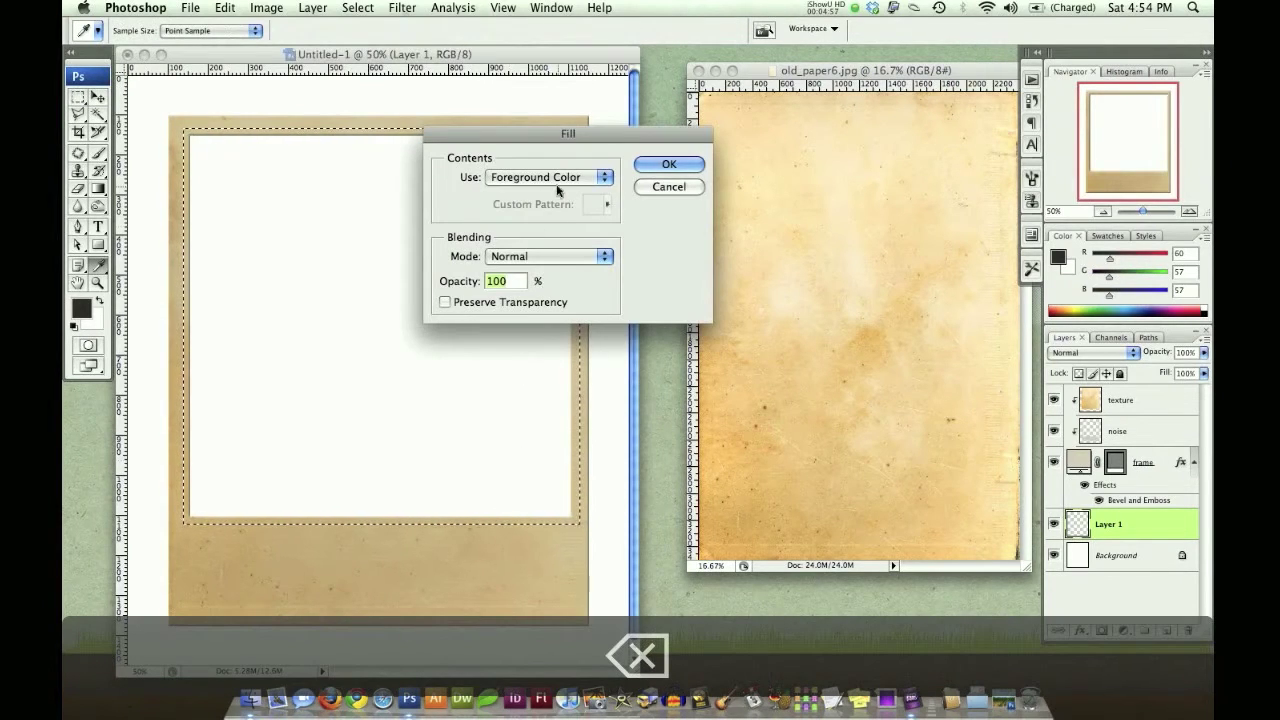
left_click(669, 165)
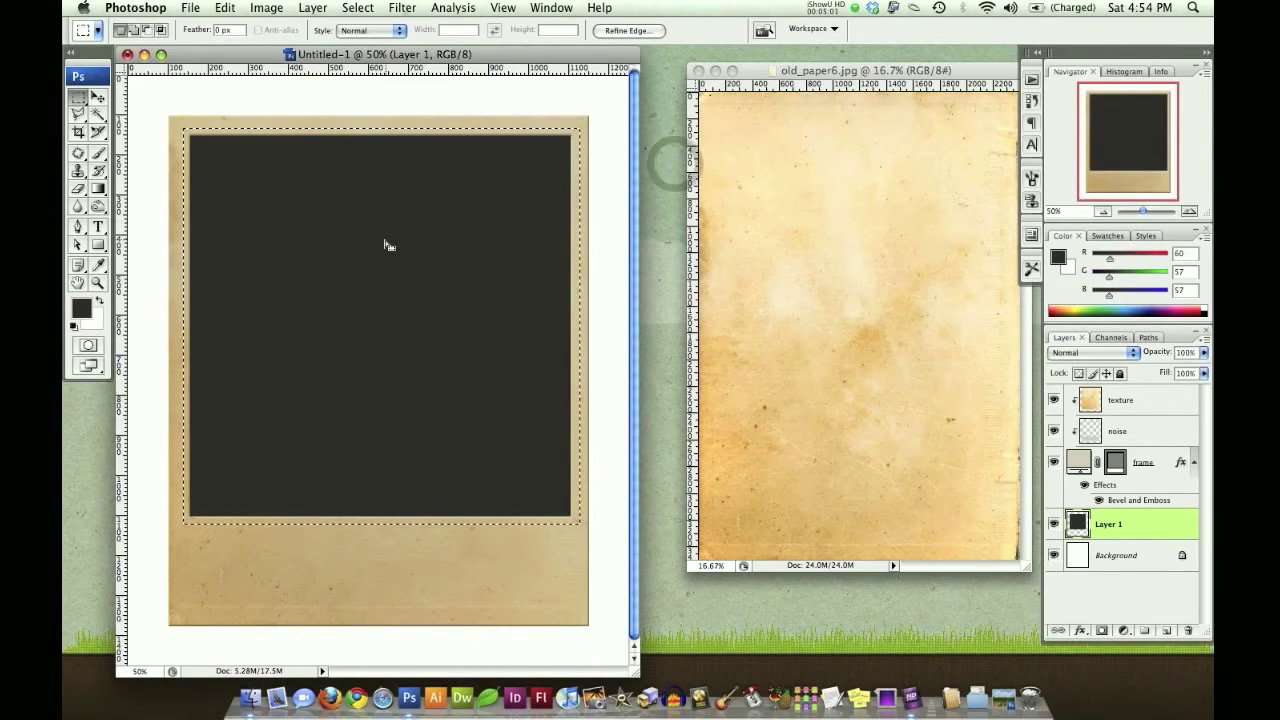
key("super+d")
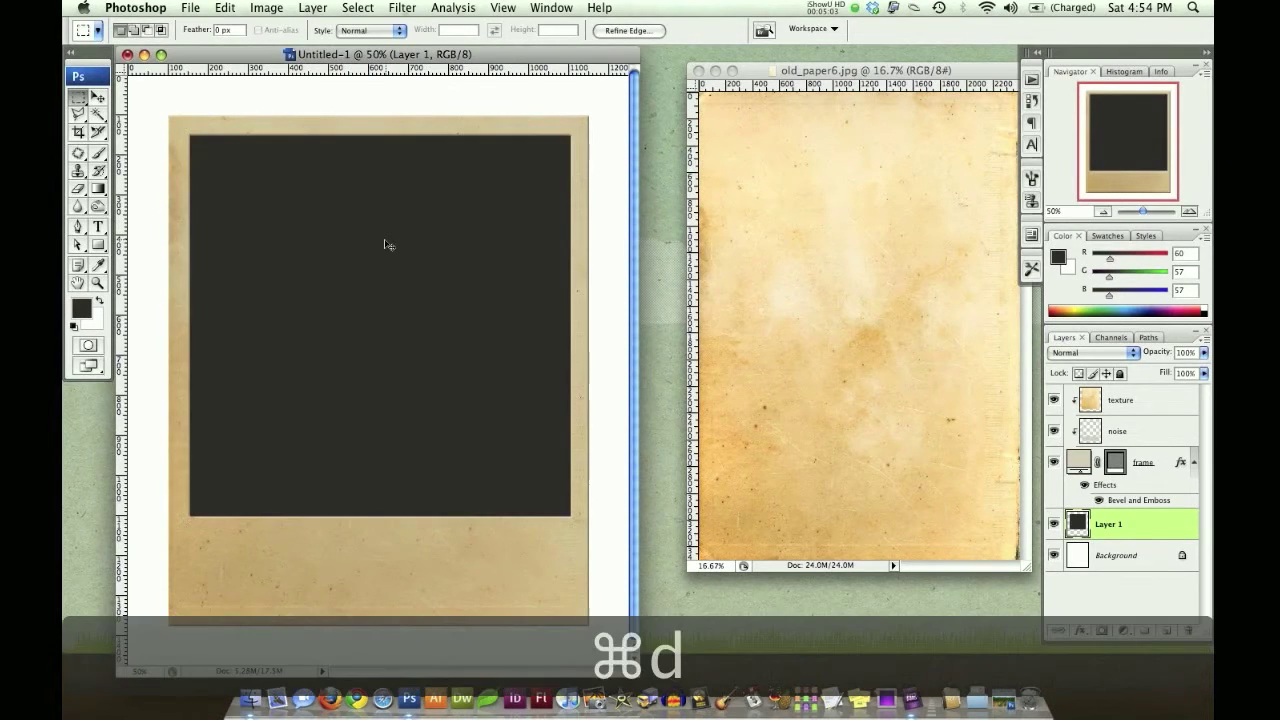
Step: Rename the filled layer to 'photo' and close the old_paper6.jpg document
key("v")
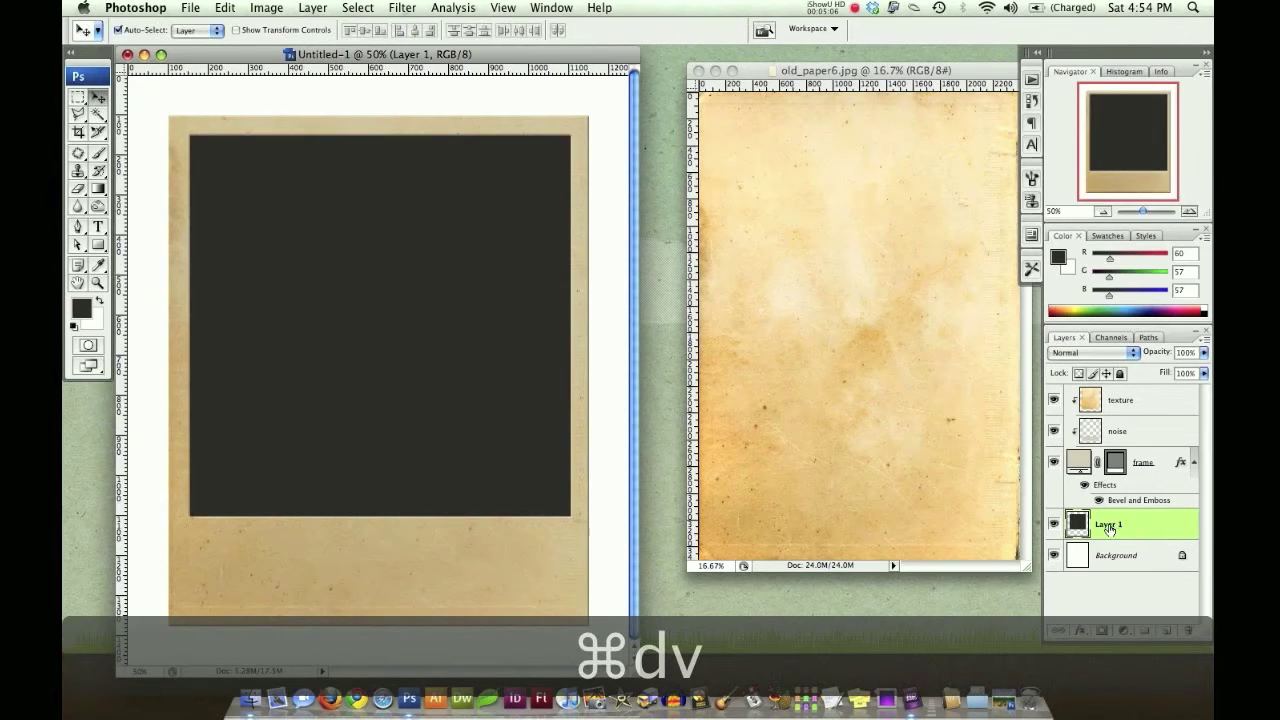
double_click(1108, 524)
type("photo")
key("Return")
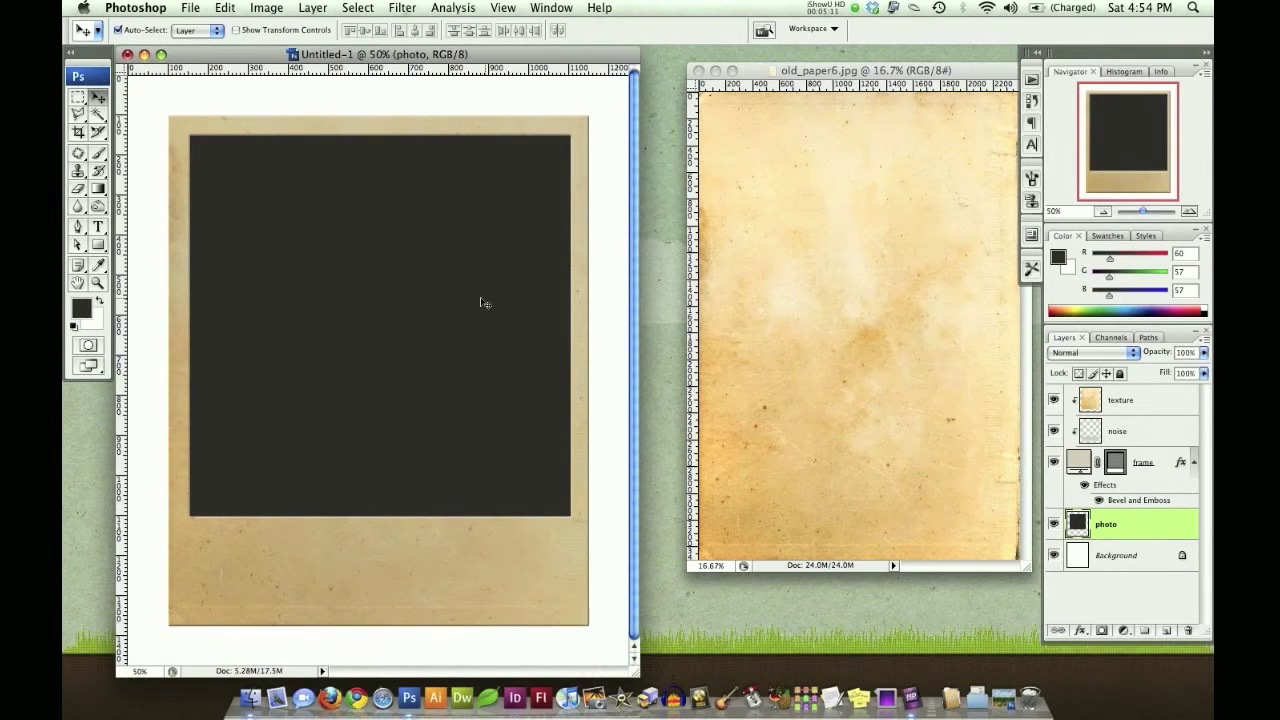
left_click(916, 227)
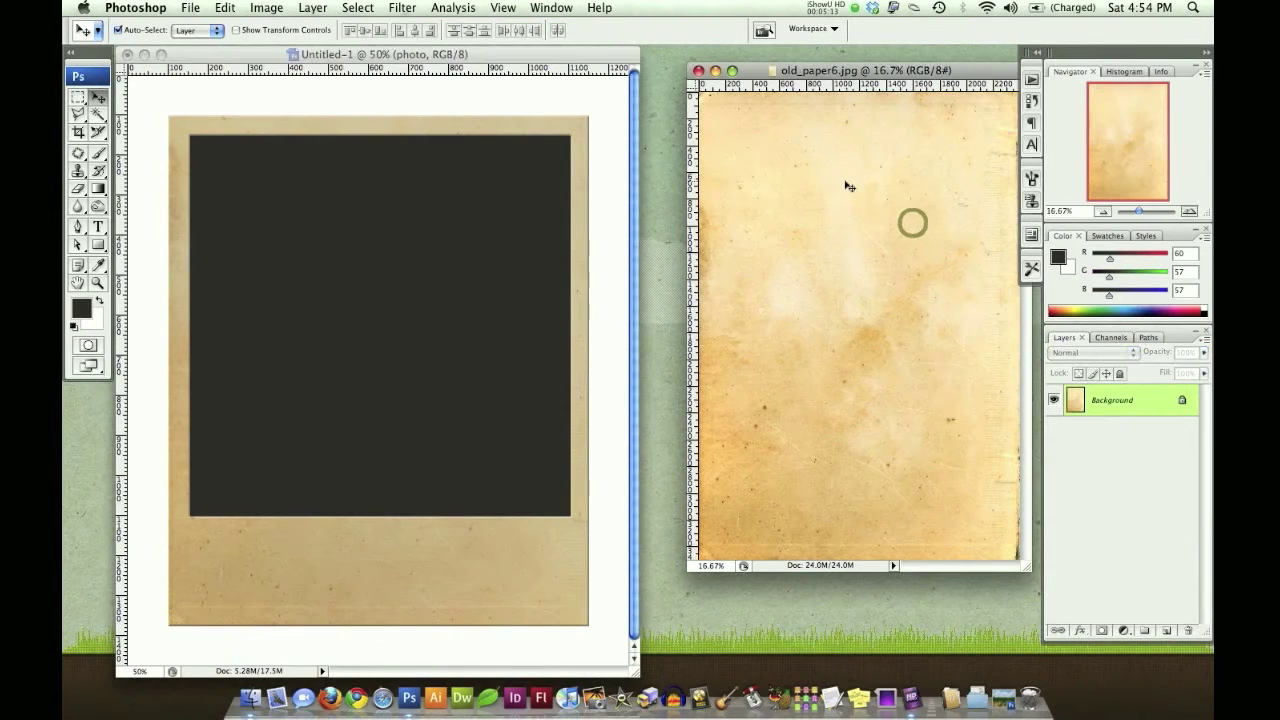
key("super+w")
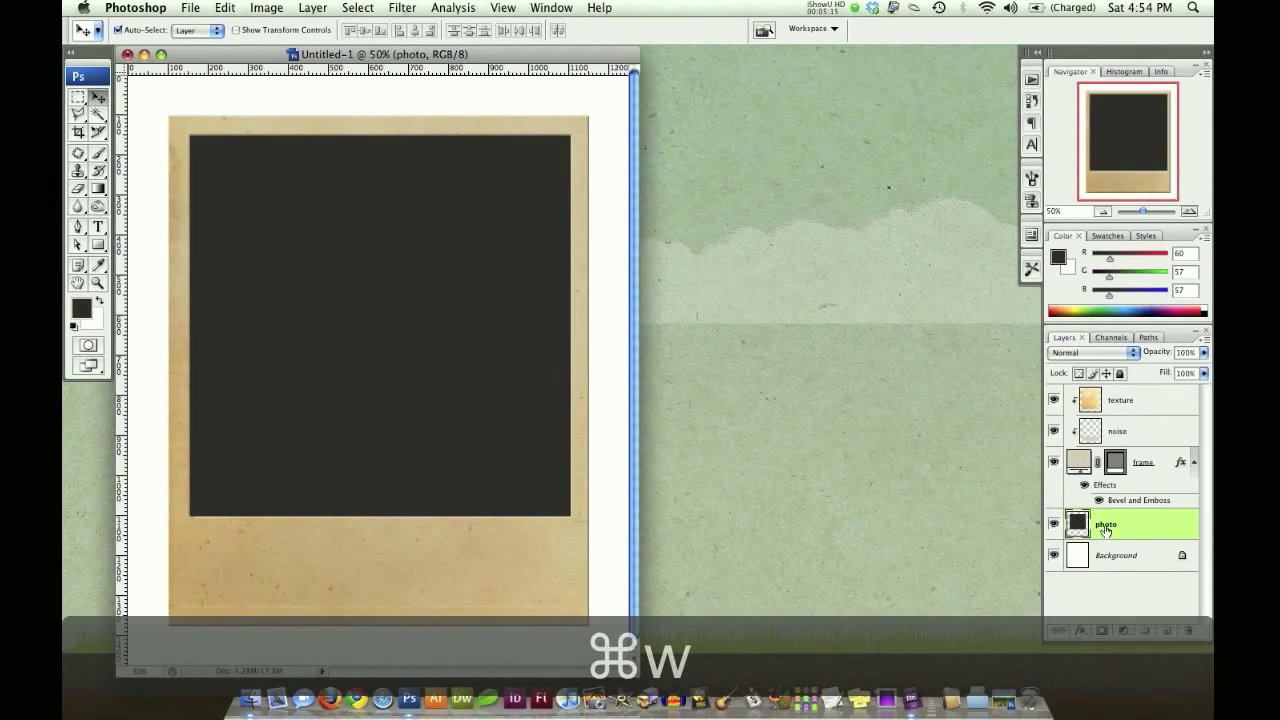
left_click(1143, 464)
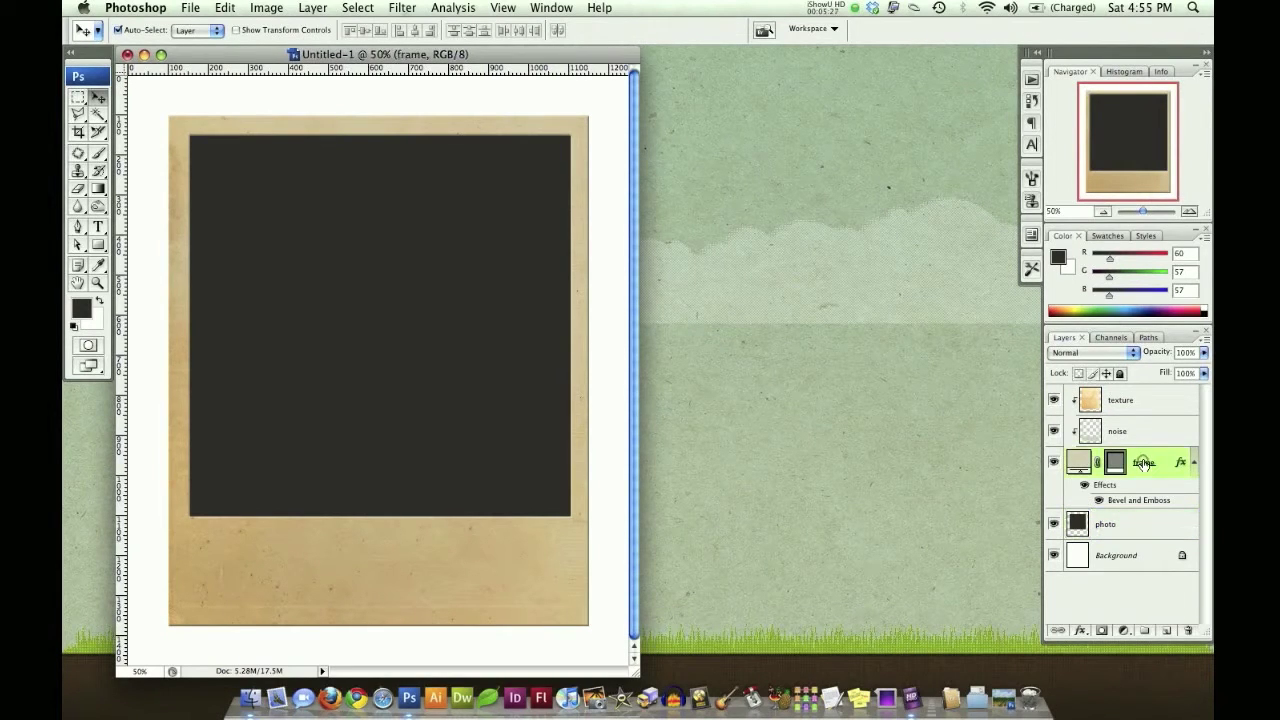
key("t")
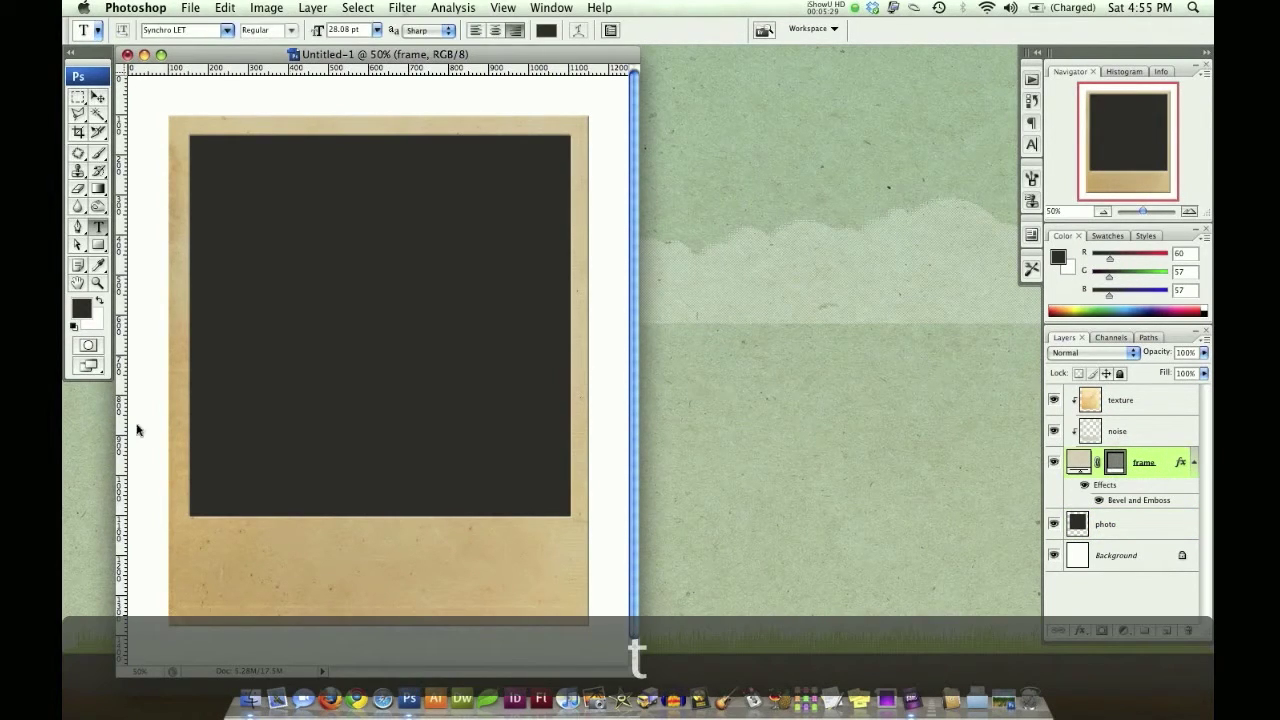
left_click(328, 547)
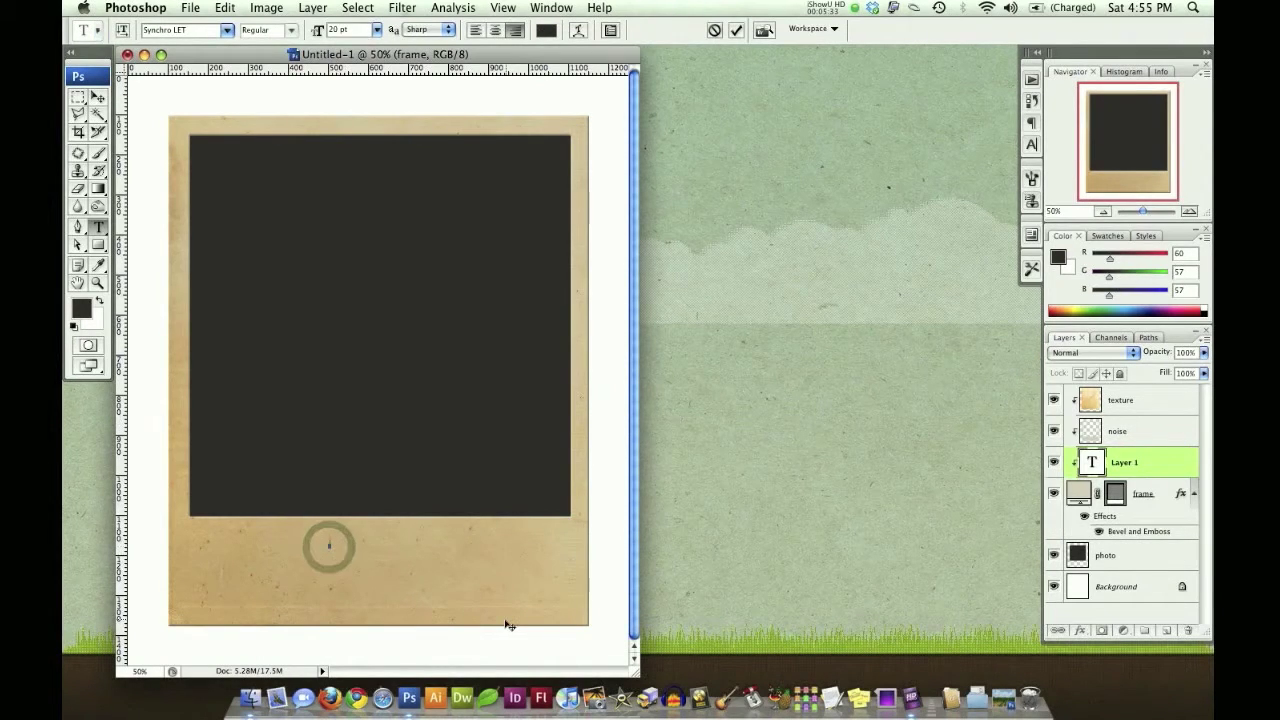
type("8650499")
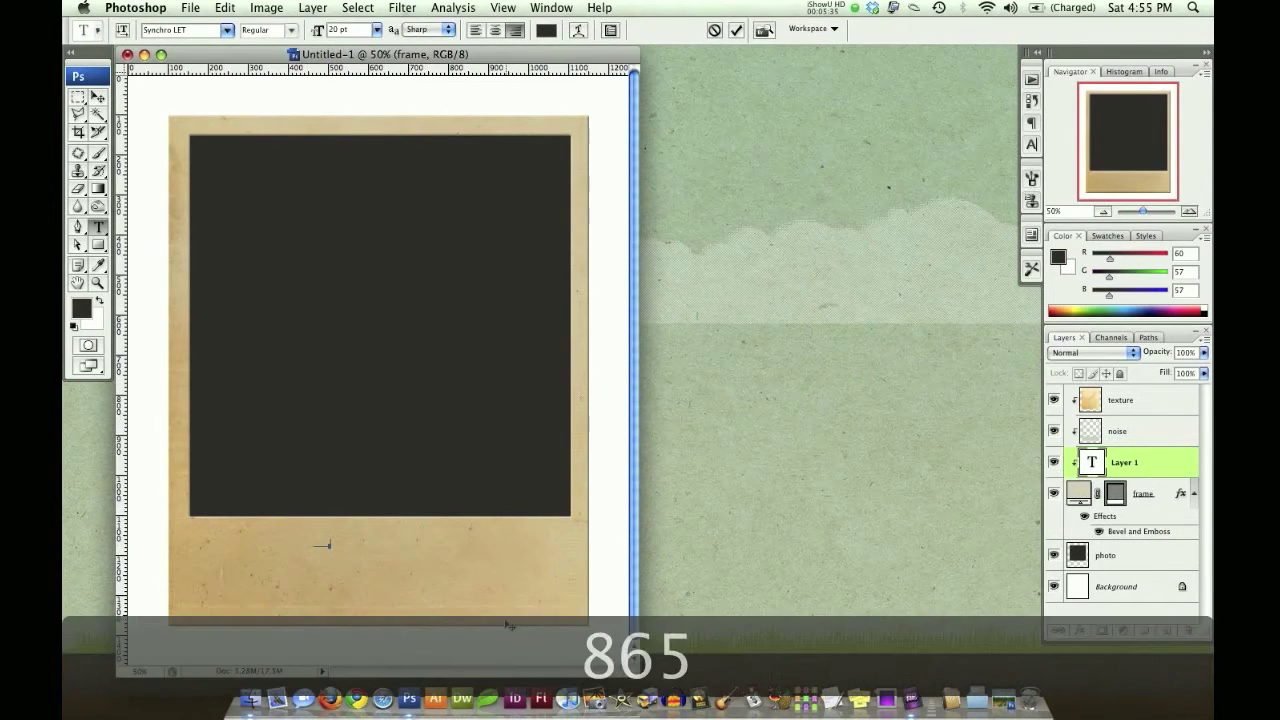
type(" 83")
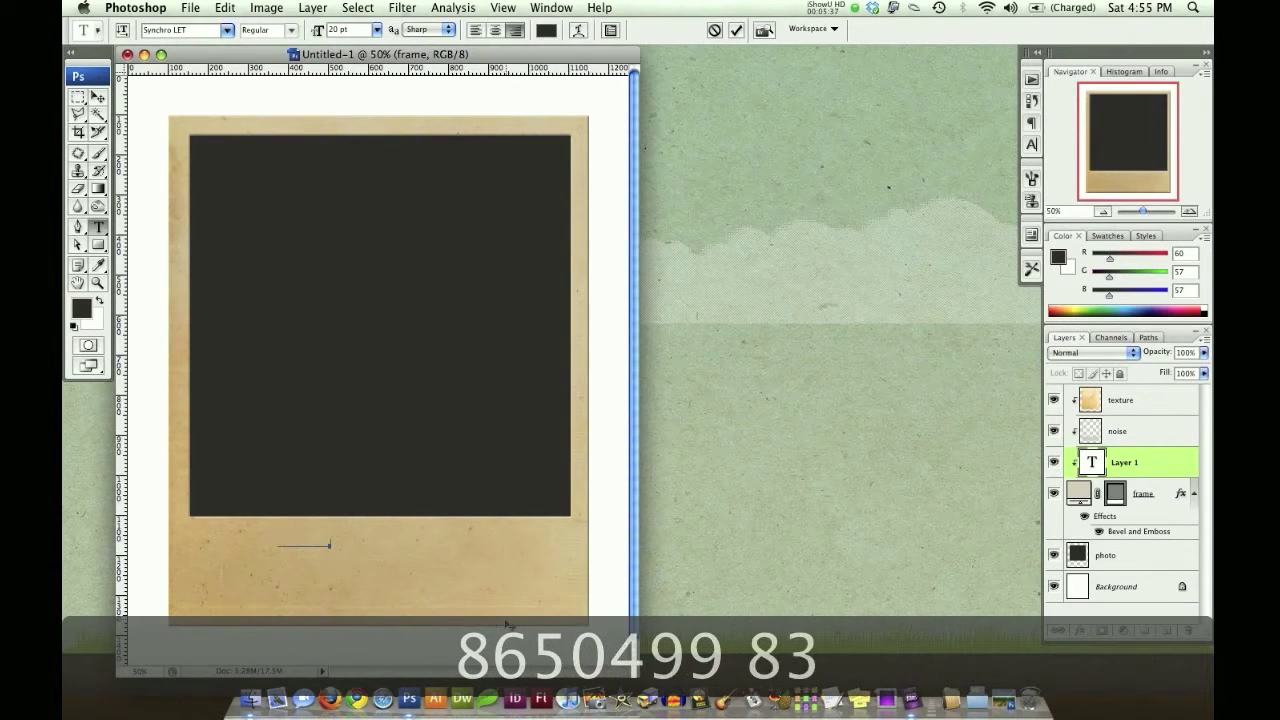
type("982 2839")
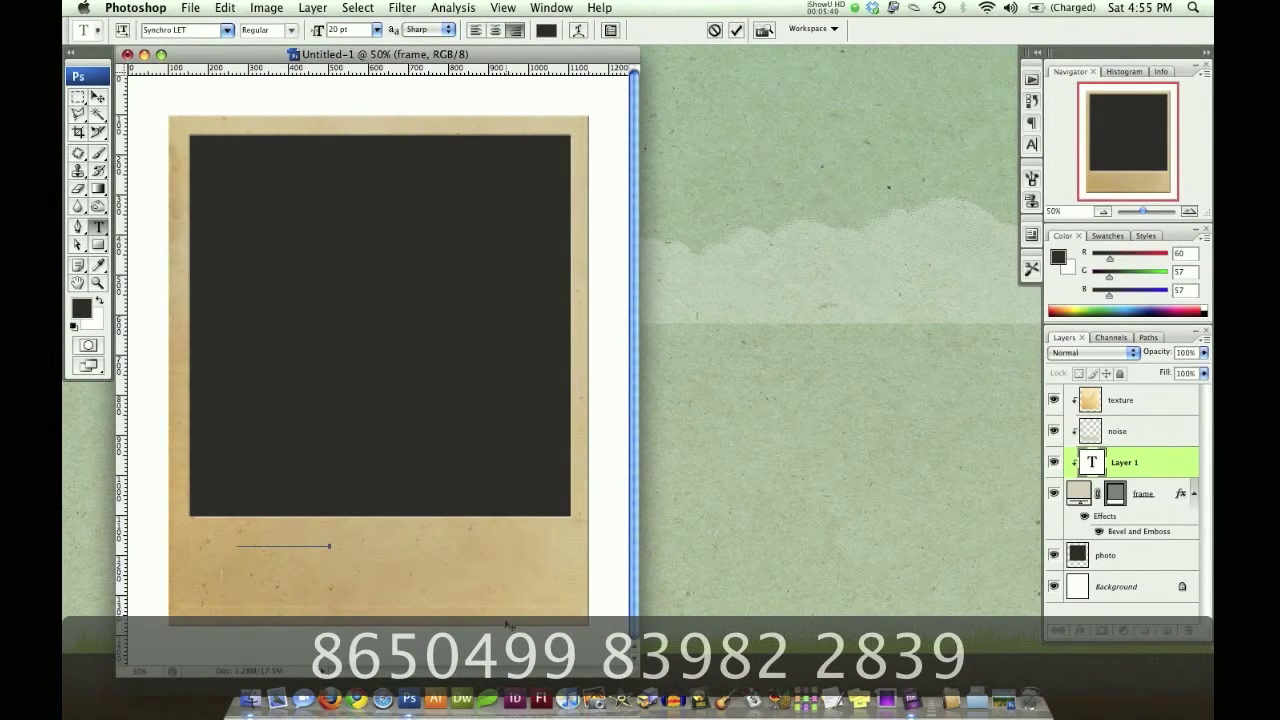
key("KP_Enter")
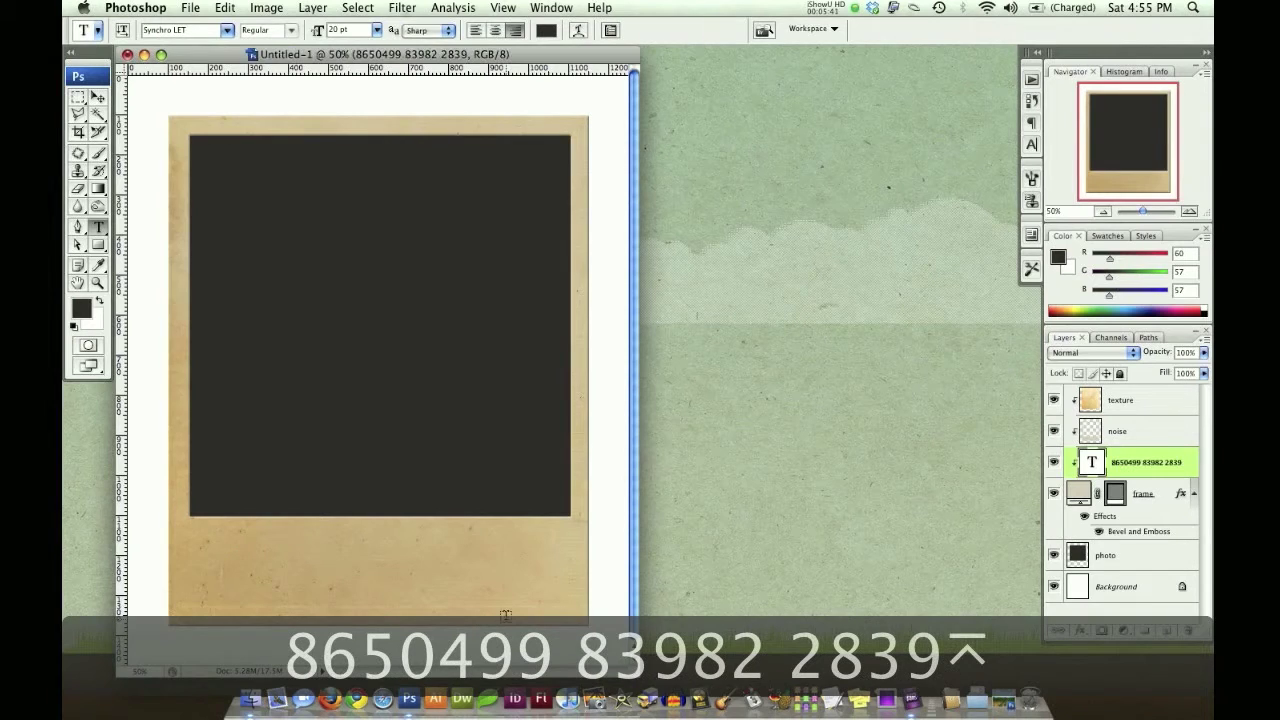
left_click_drag(1148, 462, 1144, 426)
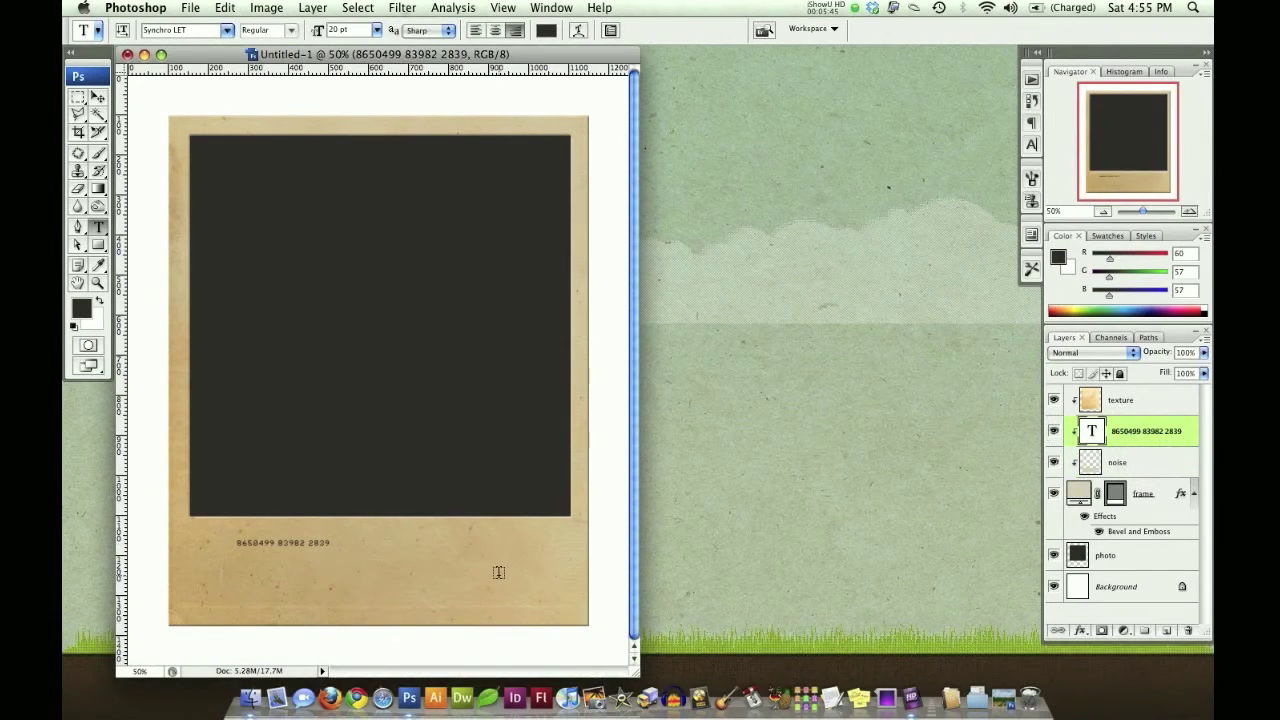
Step: Enlarge the serial number to 25 pt and centre it below the photo area
key("v")
key("super+t")
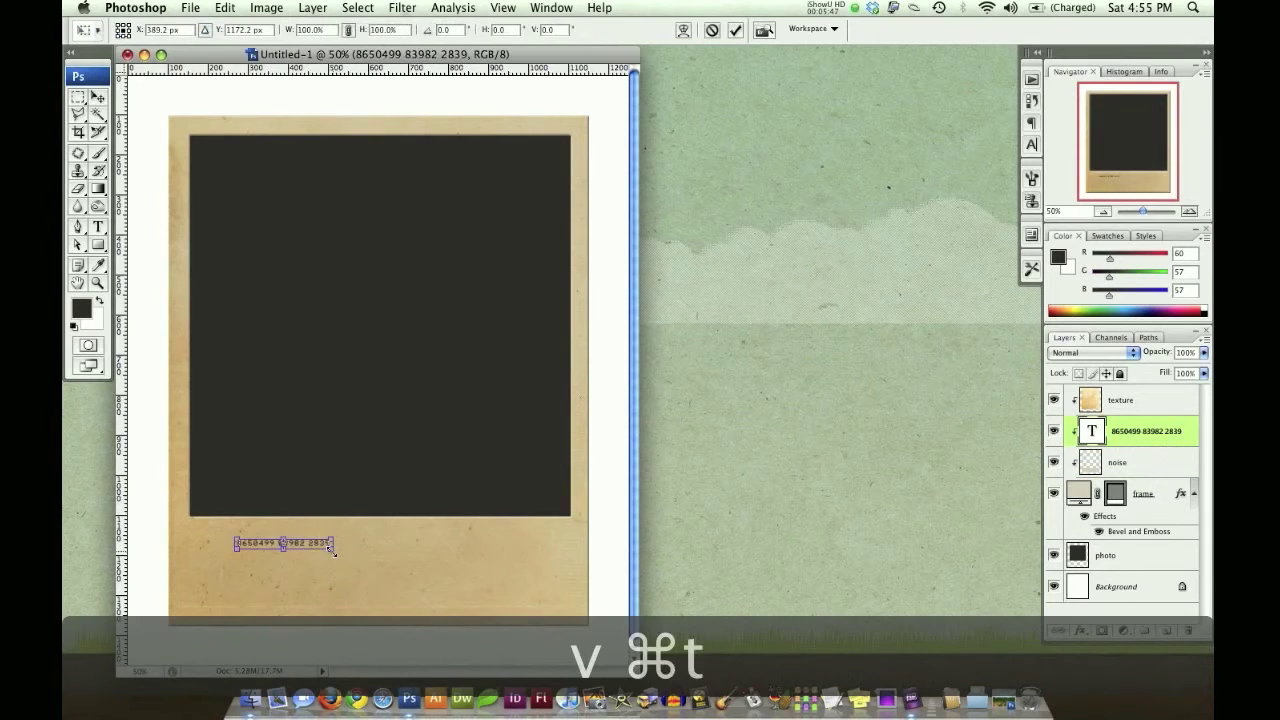
double_click(330, 549)
key("t")
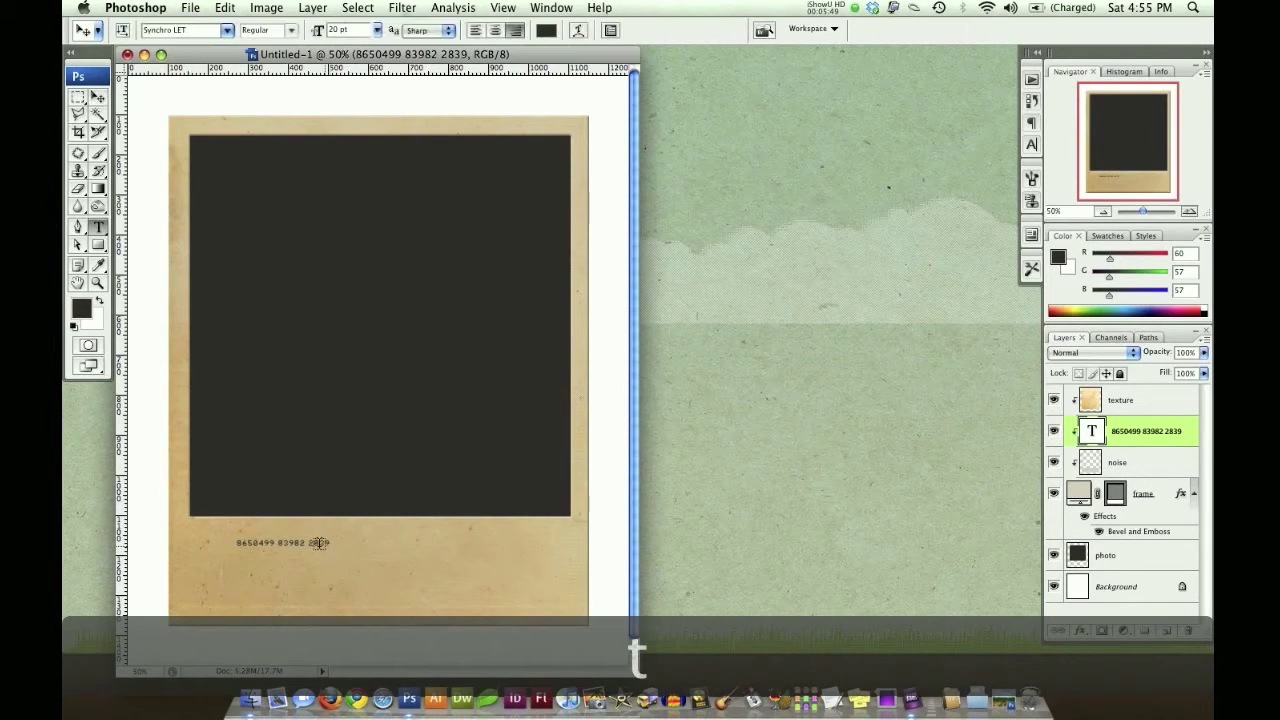
triple_click(319, 543)
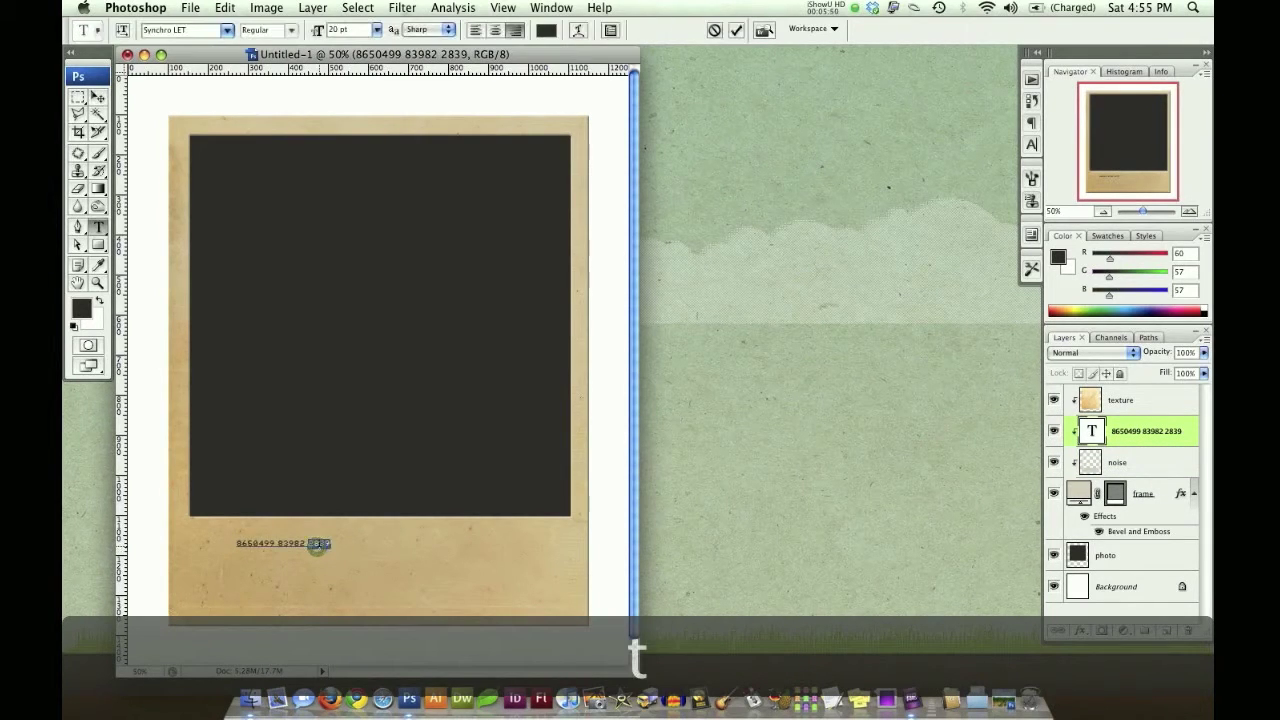
left_click(355, 30)
type("25")
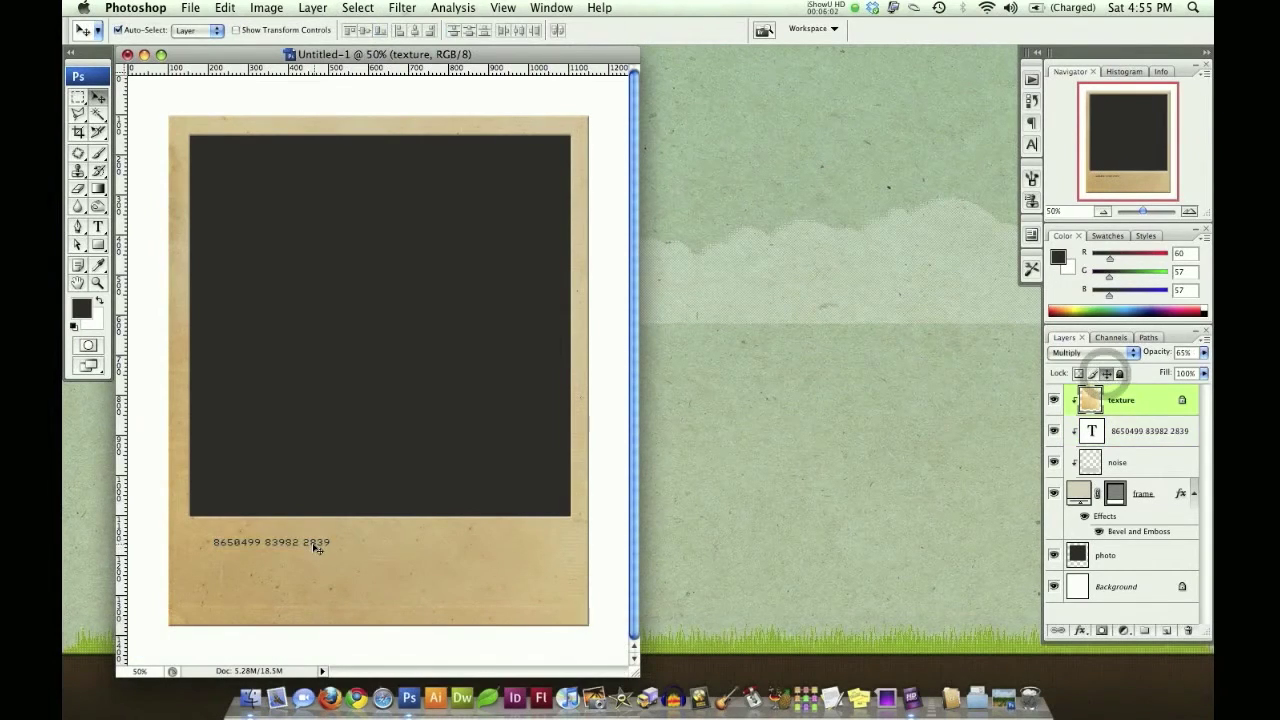
left_click_drag(313, 545, 413, 538)
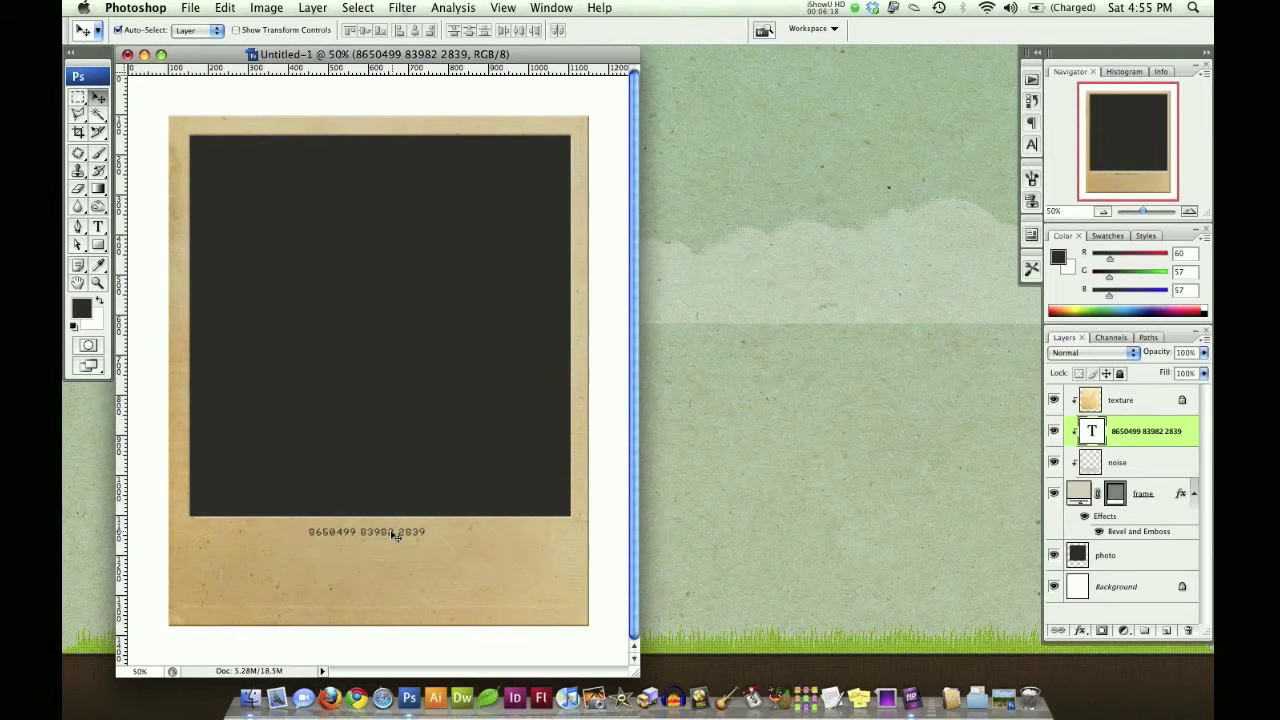
Step: Blend the serial text layer as Multiply at 50% opacity
key("alt+shift+m")
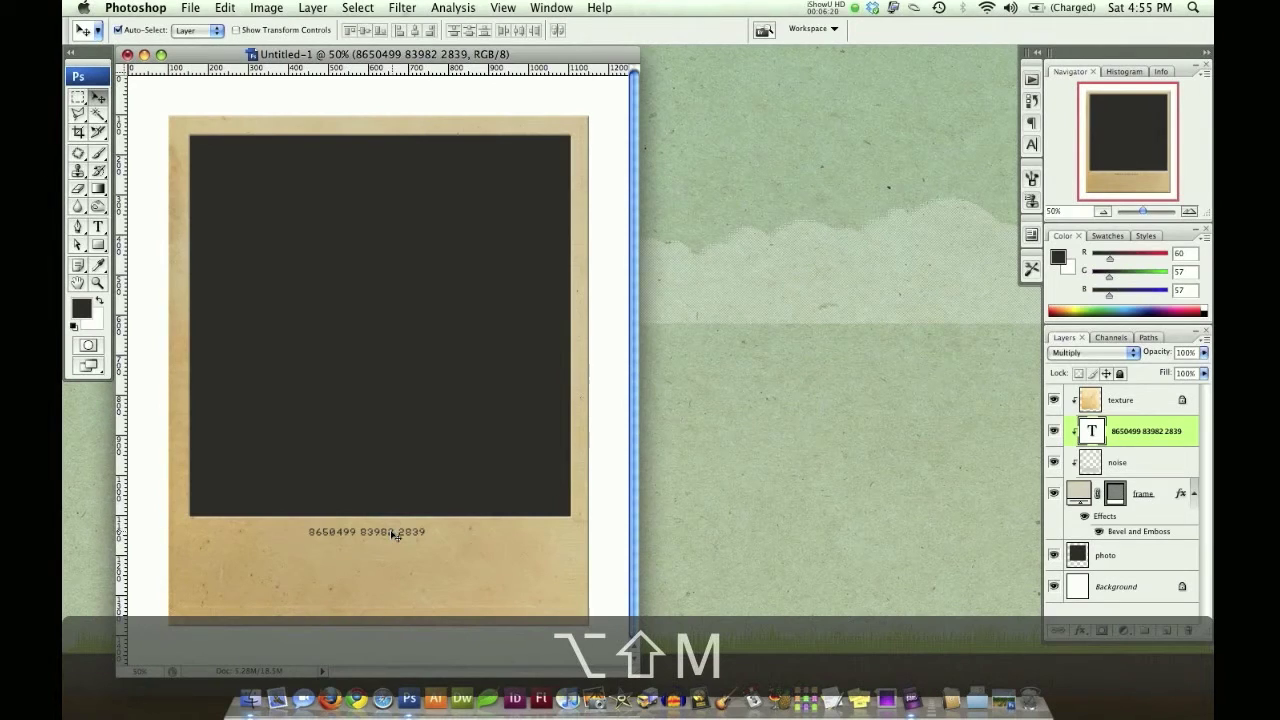
key("5")
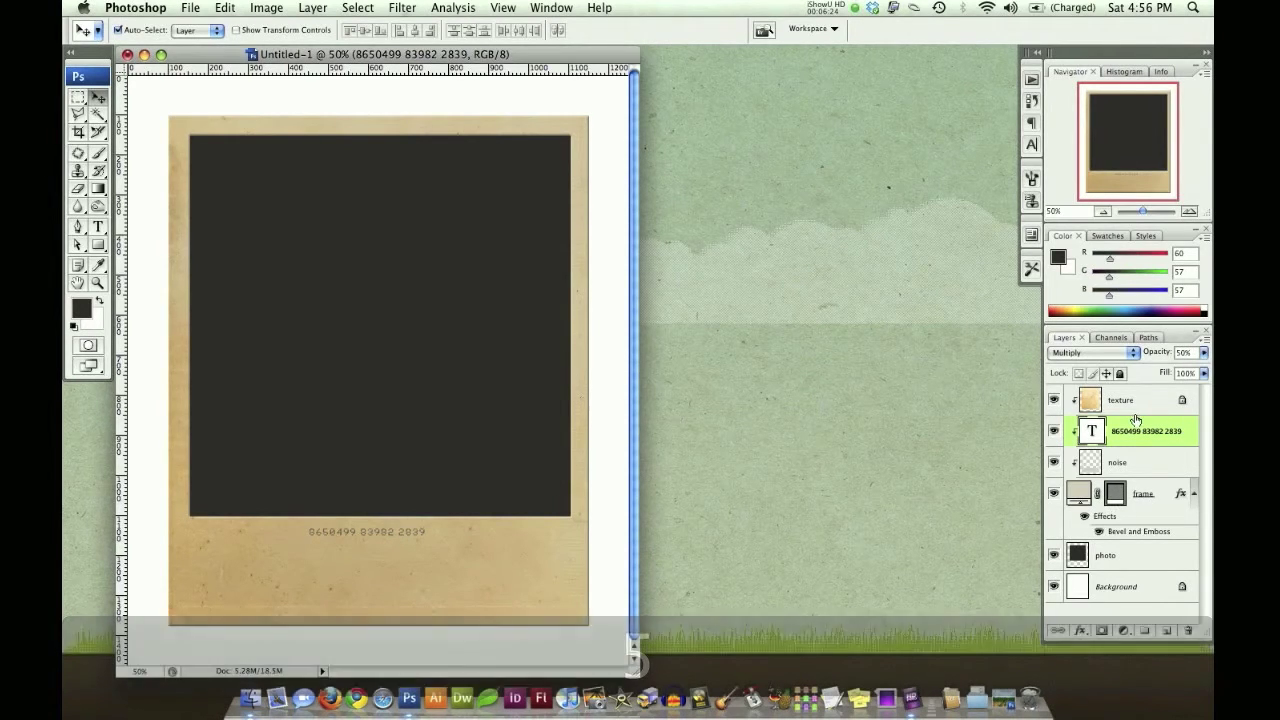
left_click(1140, 405)
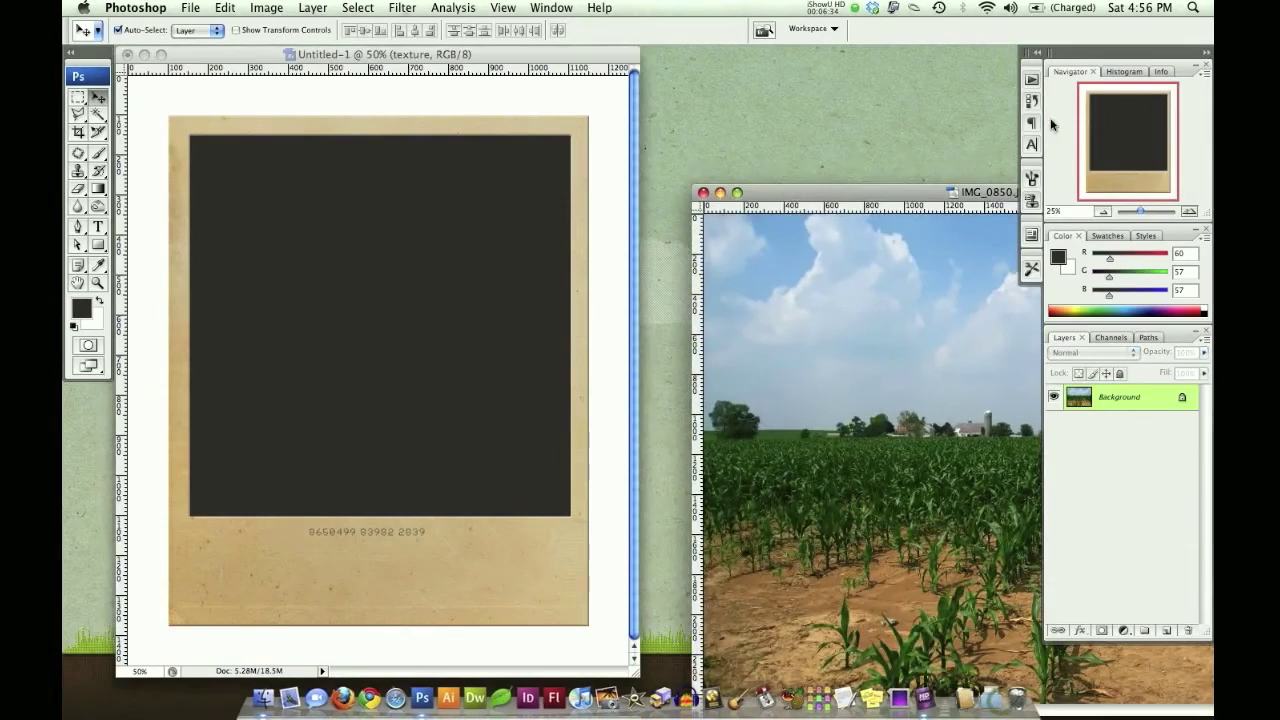
Step: Copy the cornfield photo IMG_0850 into the Polaroid document and clip it to the photo layer
left_click_drag(917, 196, 398, 117)
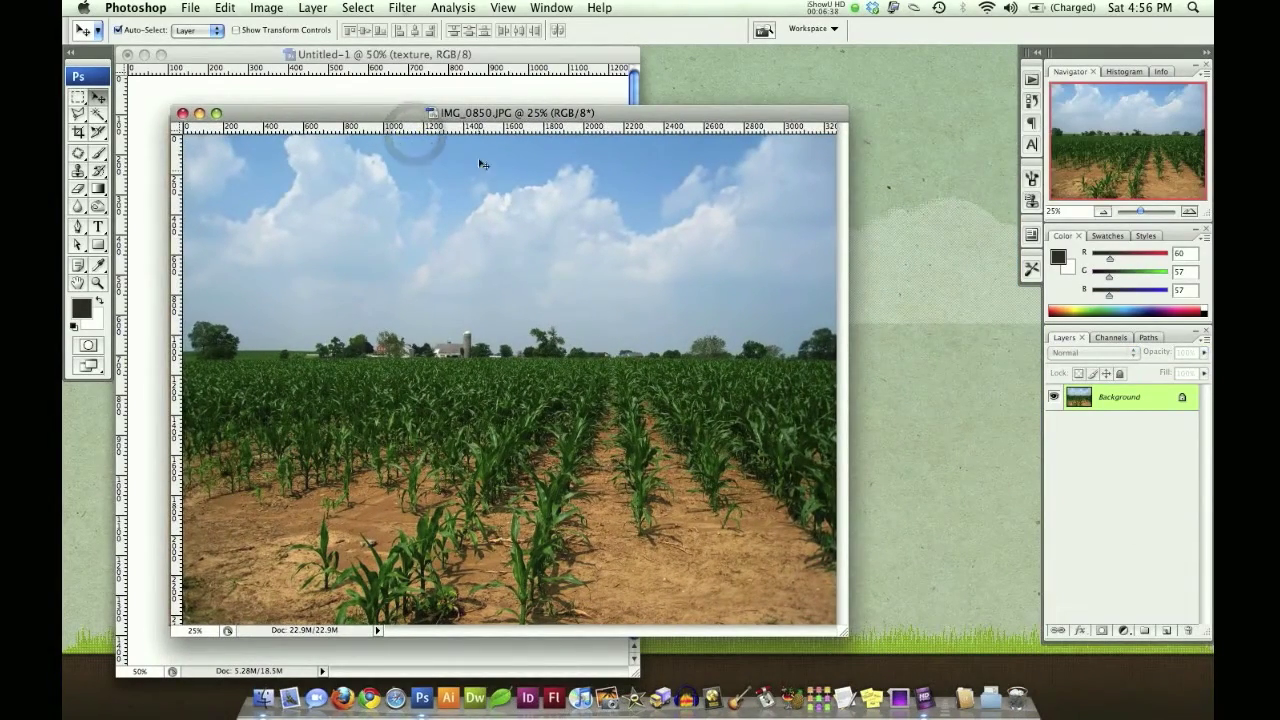
left_click_drag(475, 114, 695, 173)
left_click_drag(687, 348, 368, 257)
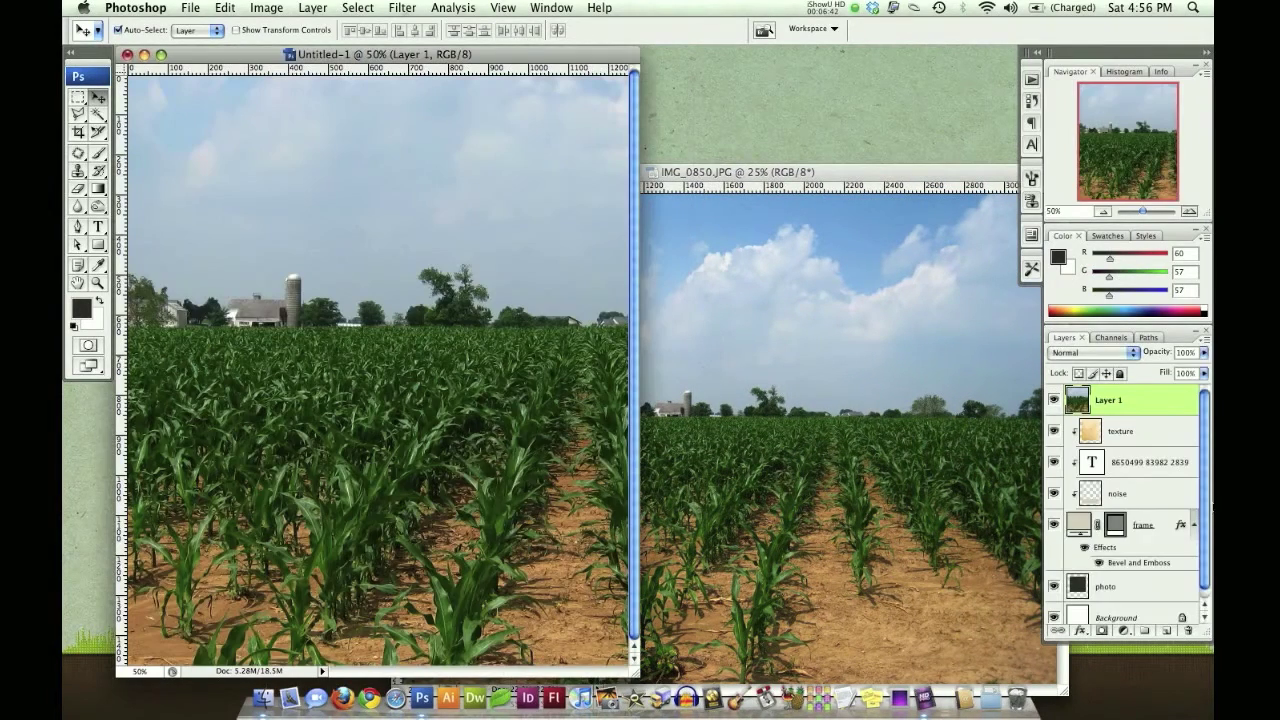
left_click_drag(1145, 405, 1150, 568)
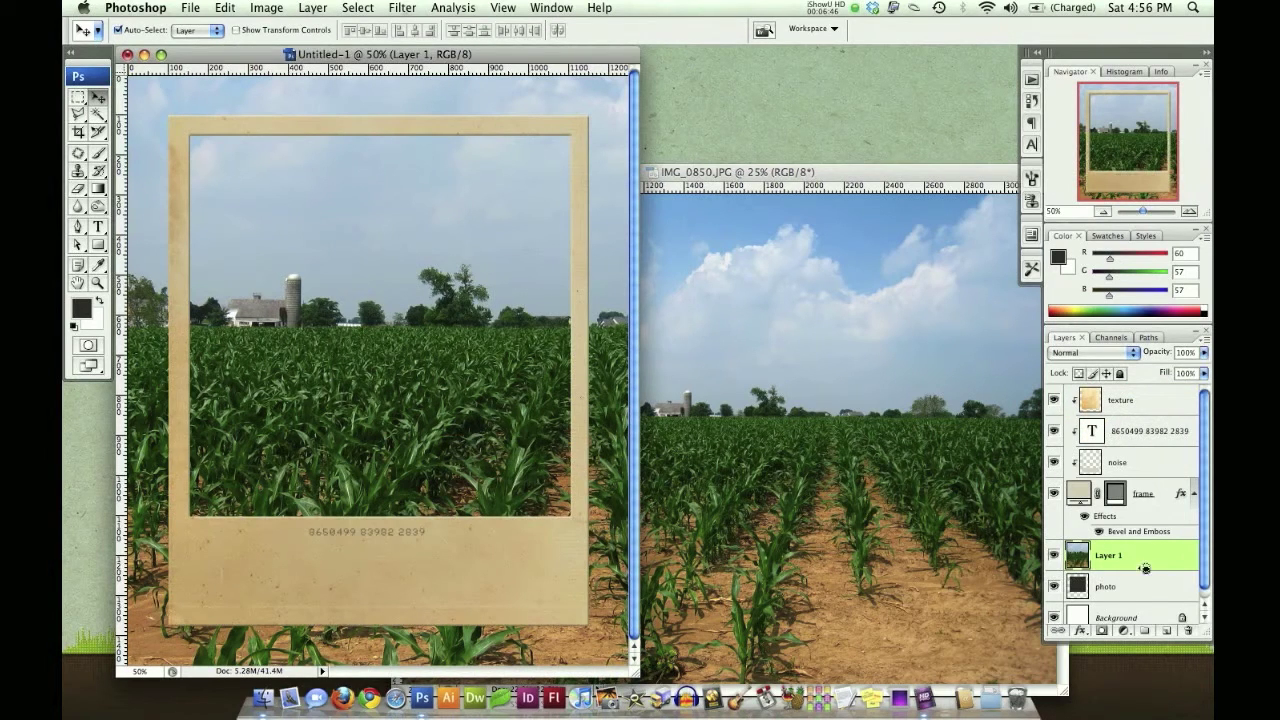
left_click(1149, 571, "alt")
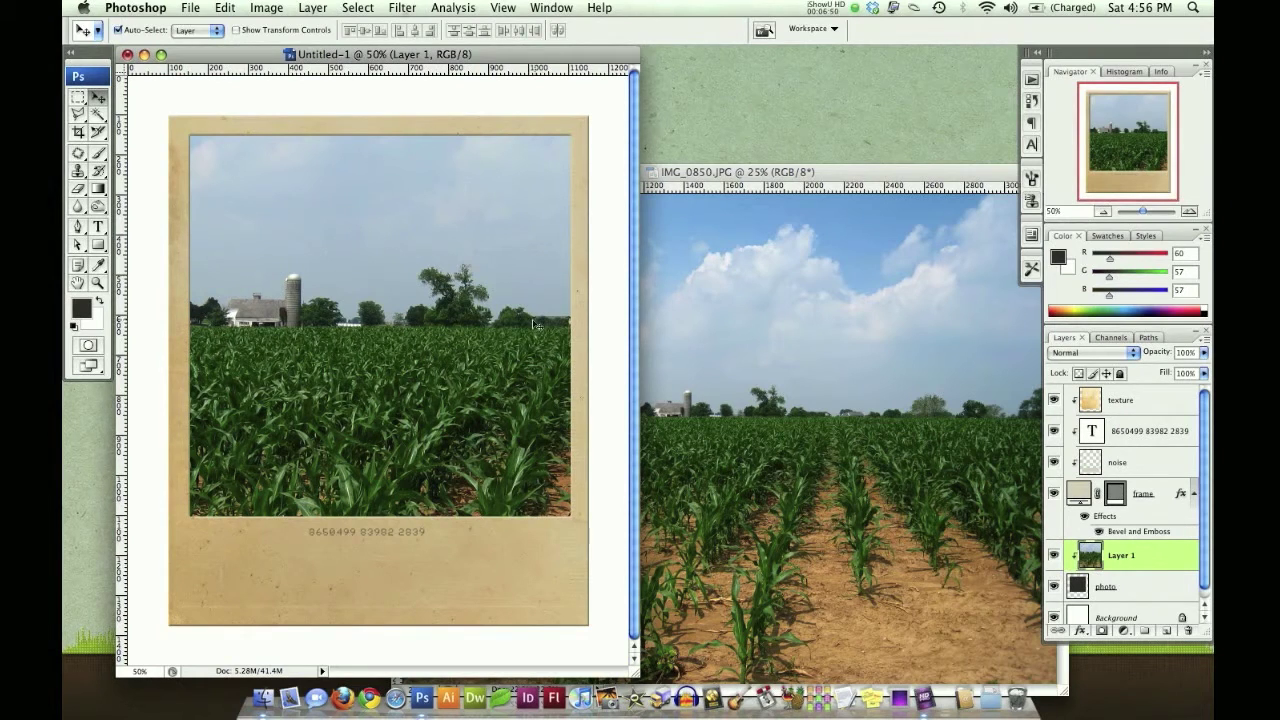
Step: Scale the clipped cornfield photo down to about 58% so it fits the frame opening
key("super+t")
left_click(503, 313, "alt")
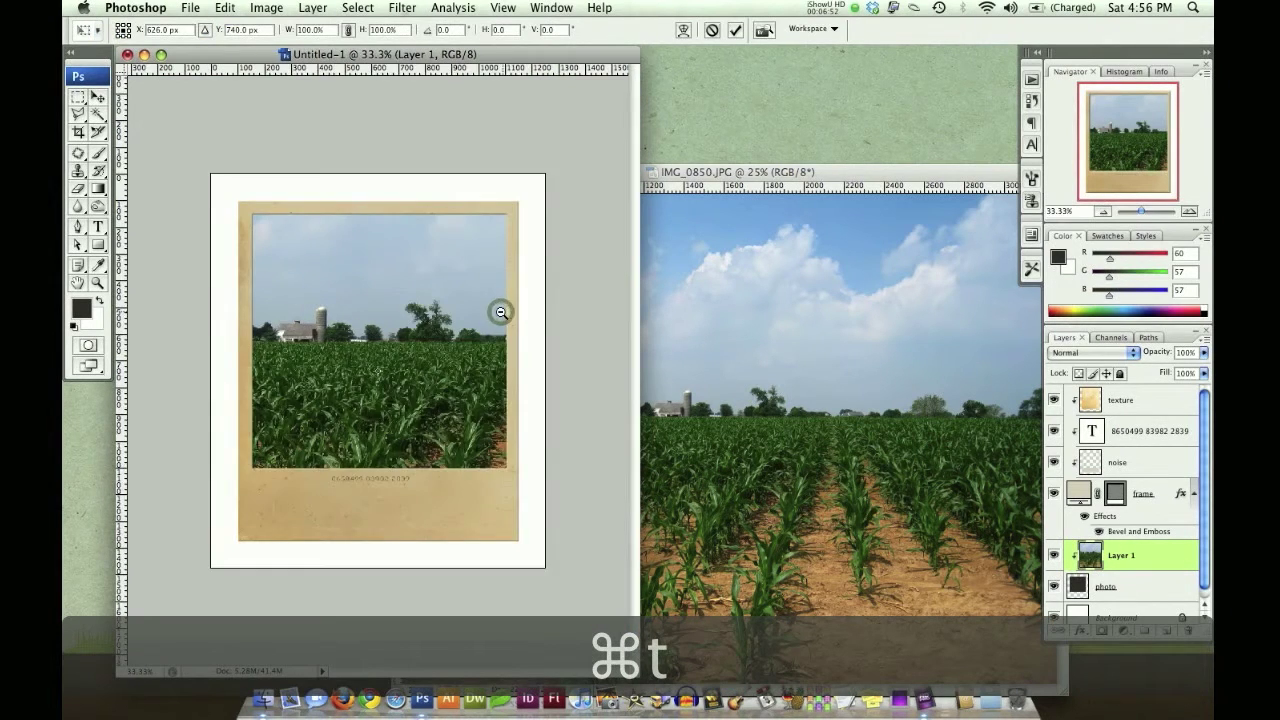
left_click(501, 313, "alt")
left_click_drag(601, 207, 505, 277)
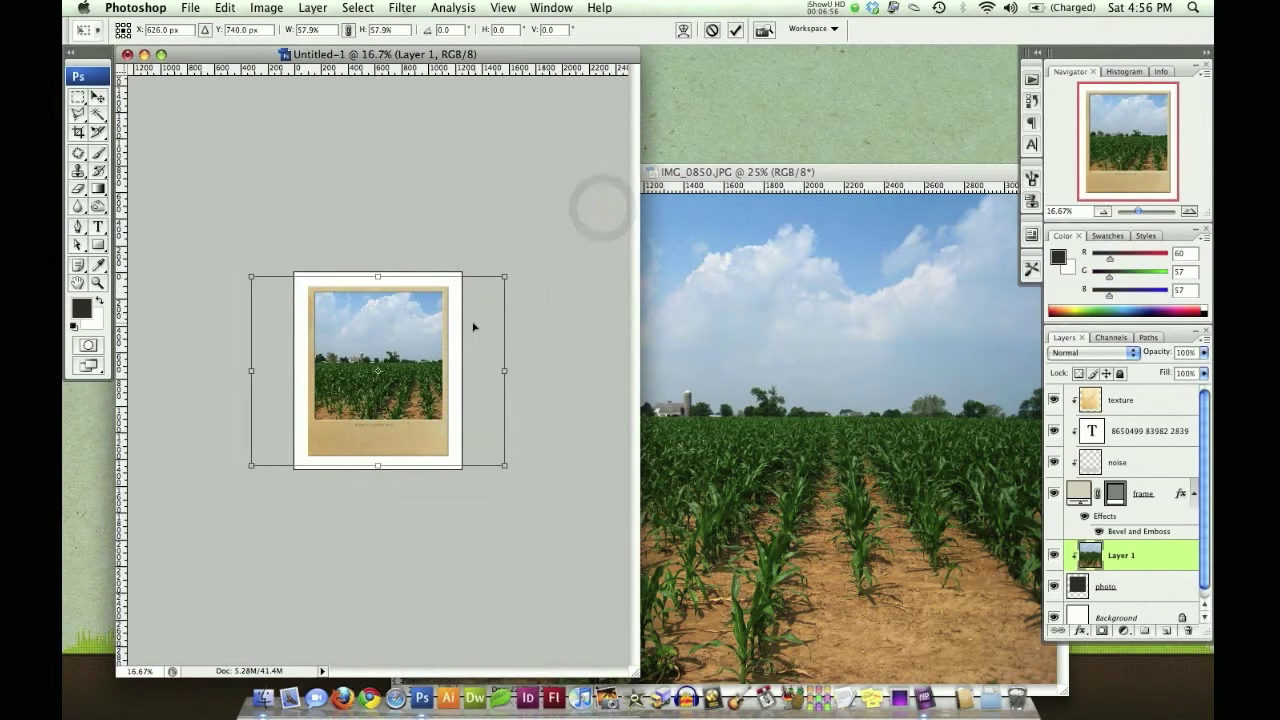
double_click(474, 320)
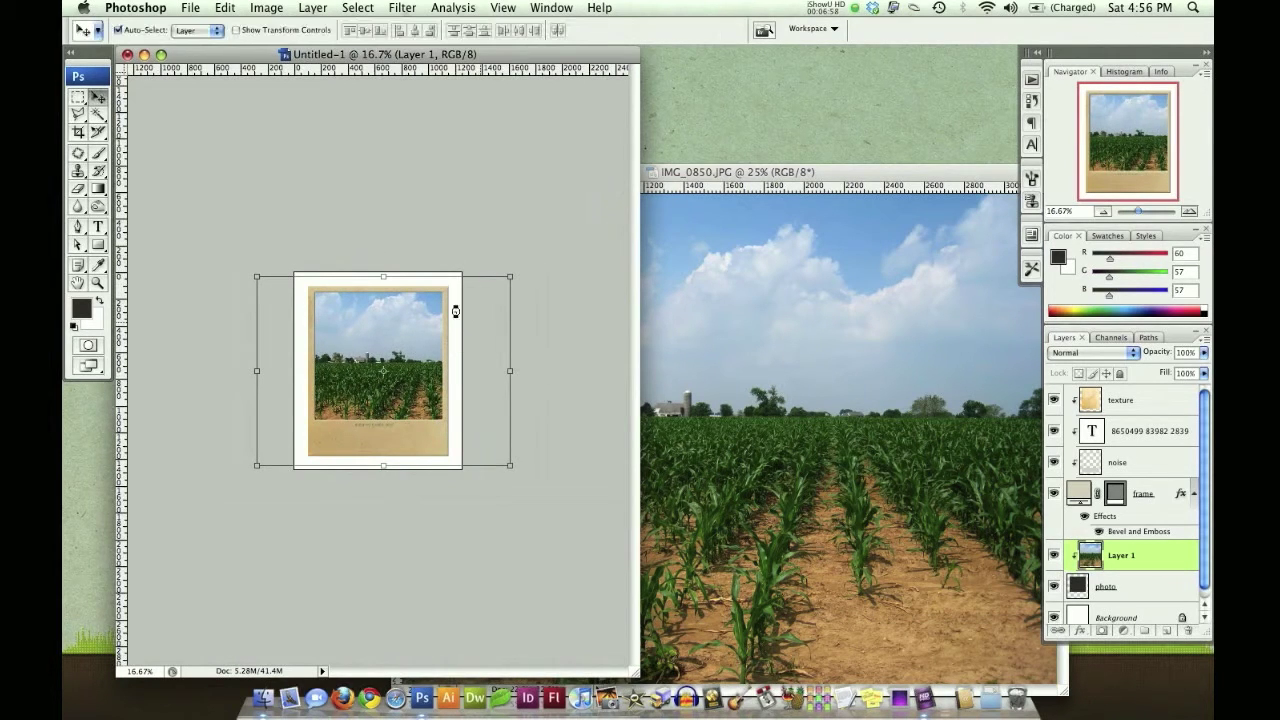
key("super+equal")
key("super+equal")
key("super+equal")
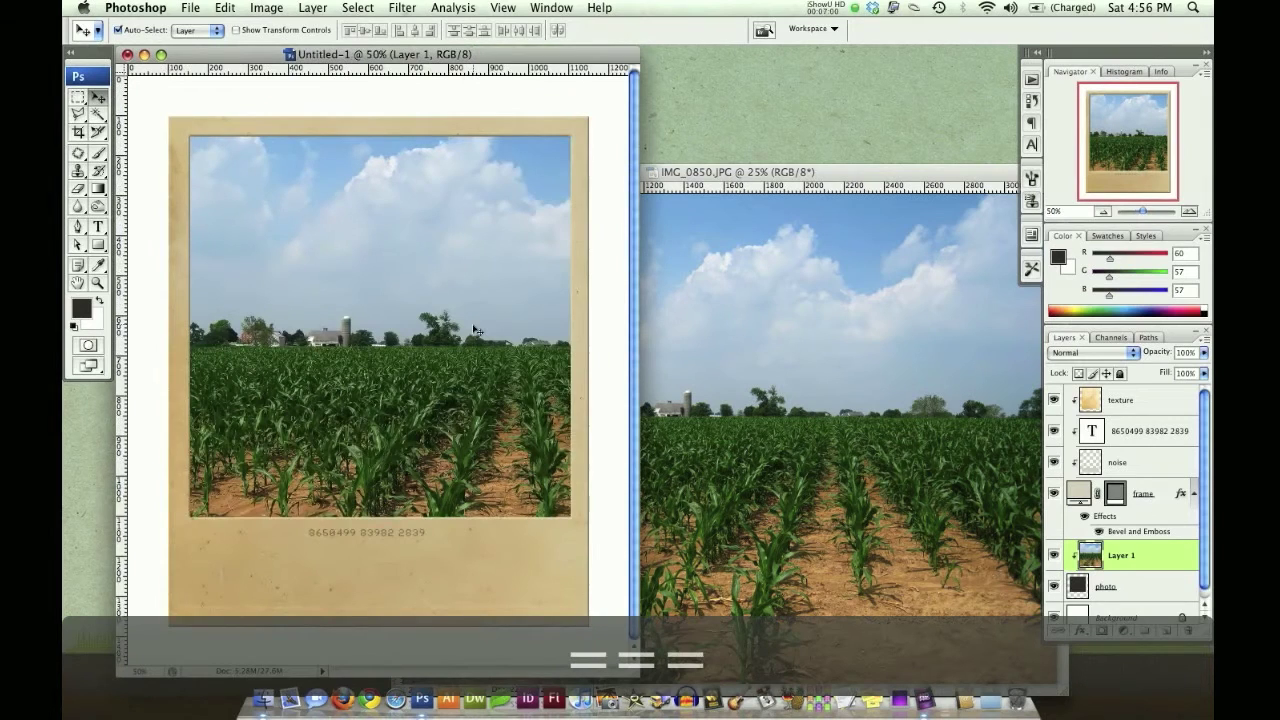
Step: Duplicate the texture layer and mask the copy to the photo area's shape
left_click(1149, 405)
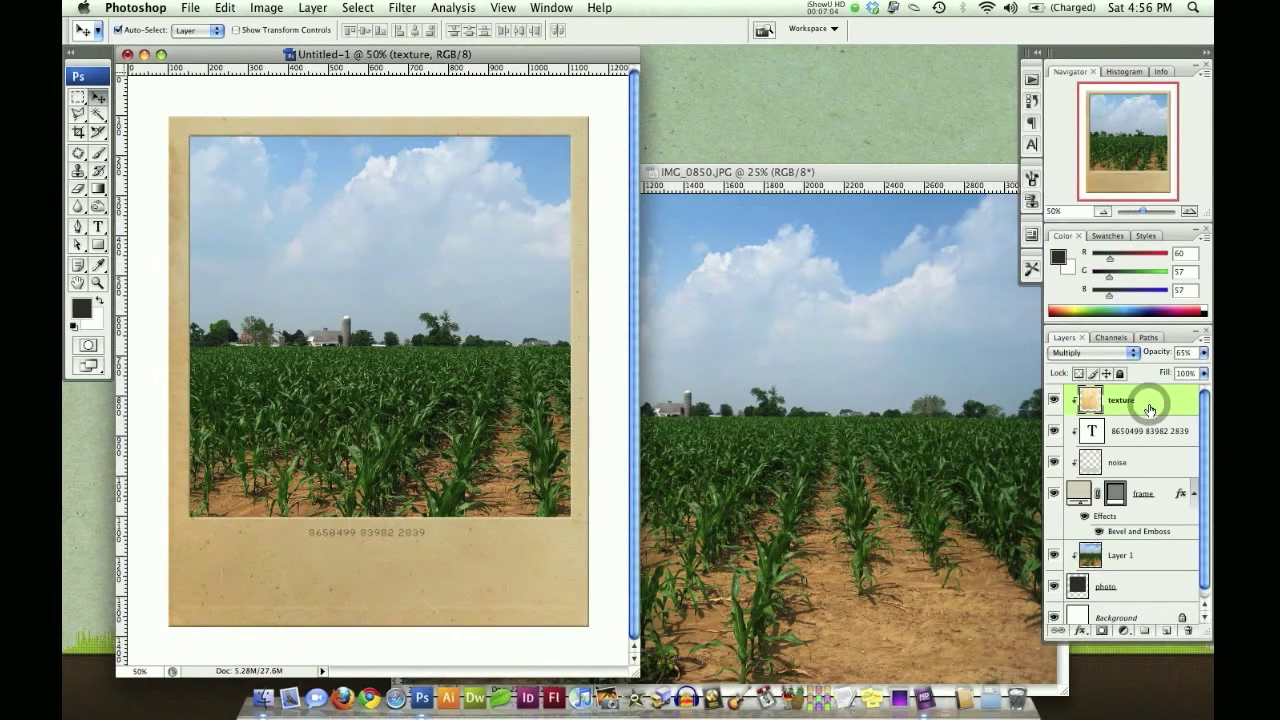
key("super+j")
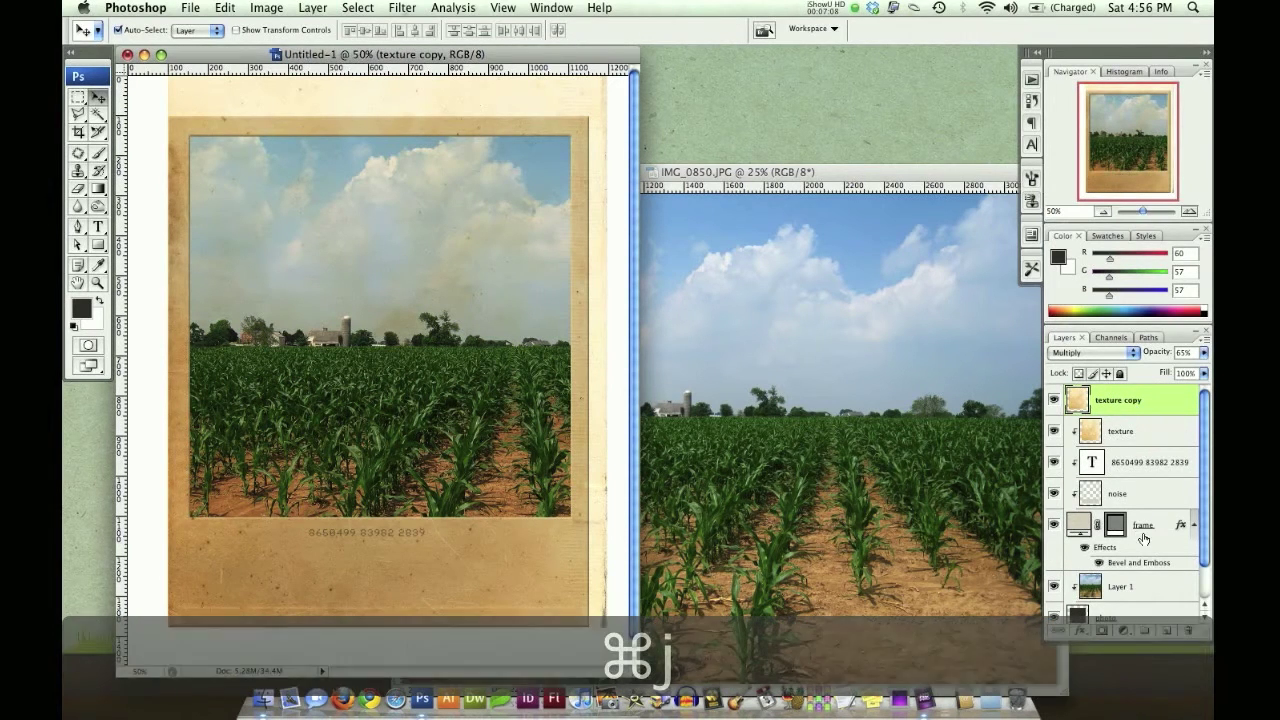
scroll(1113, 566, "down", 1)
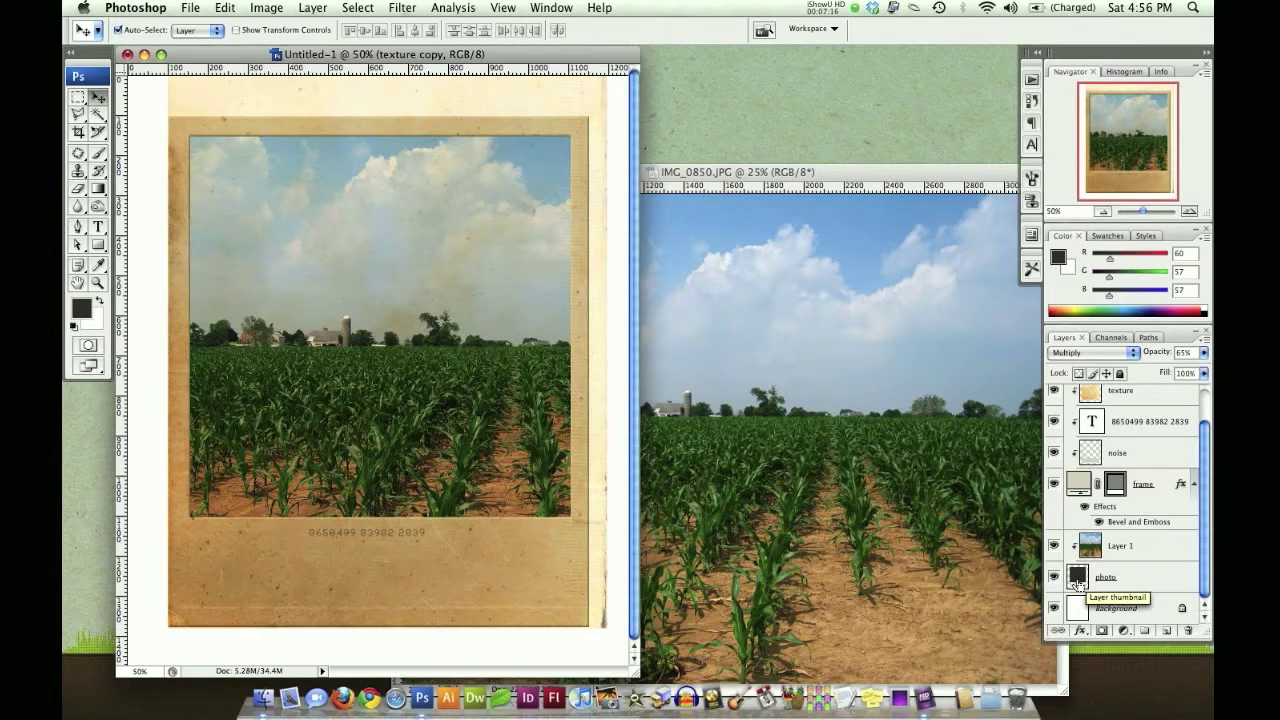
left_click(1077, 577, "super")
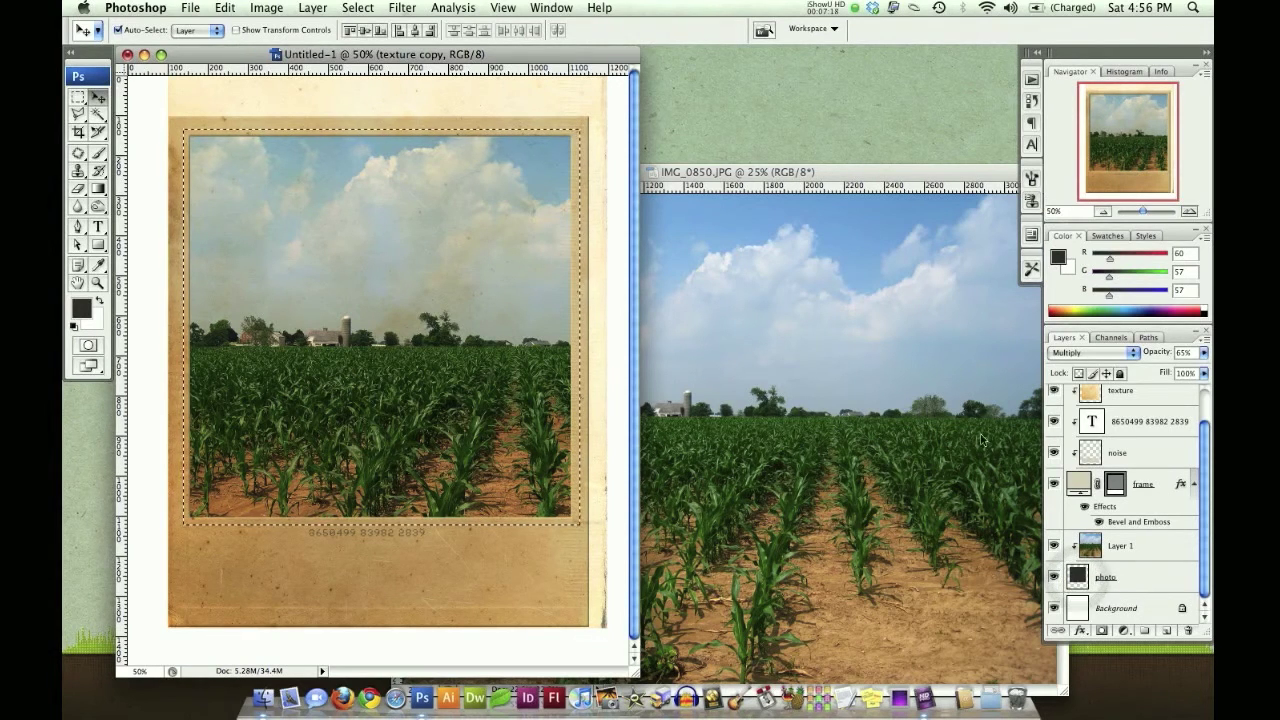
scroll(1129, 408, "up", 1)
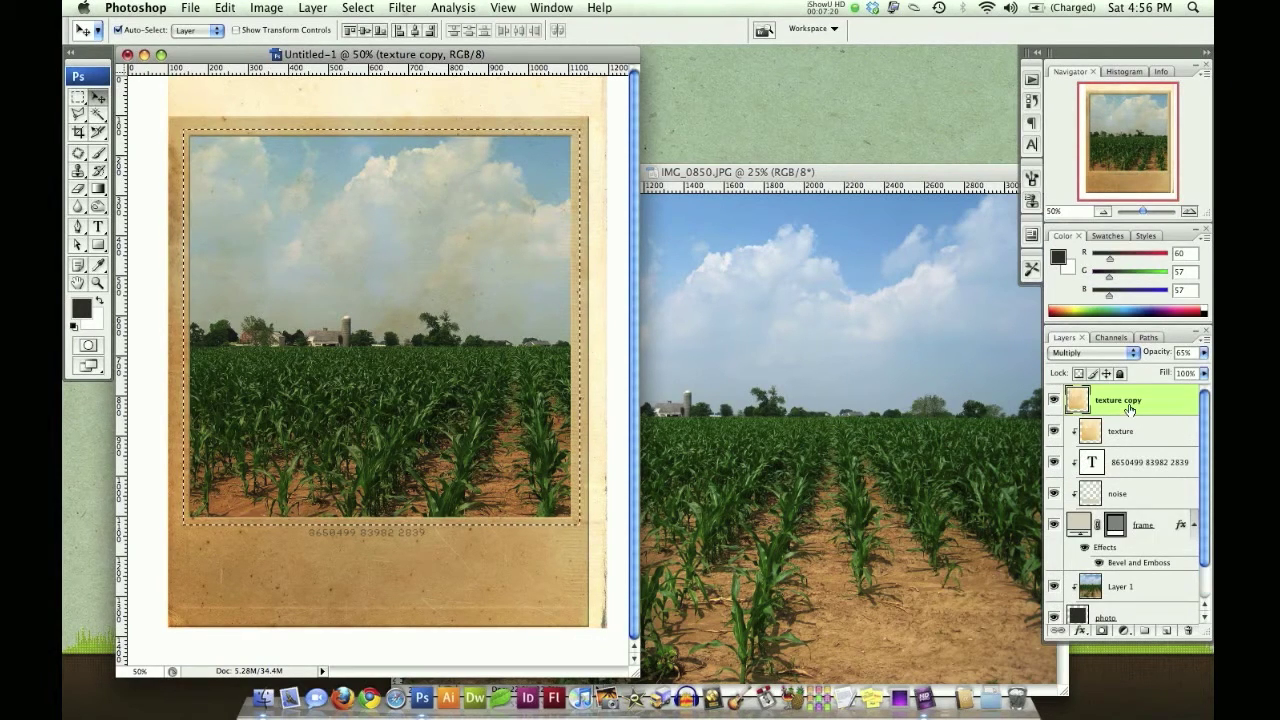
left_click(1101, 632)
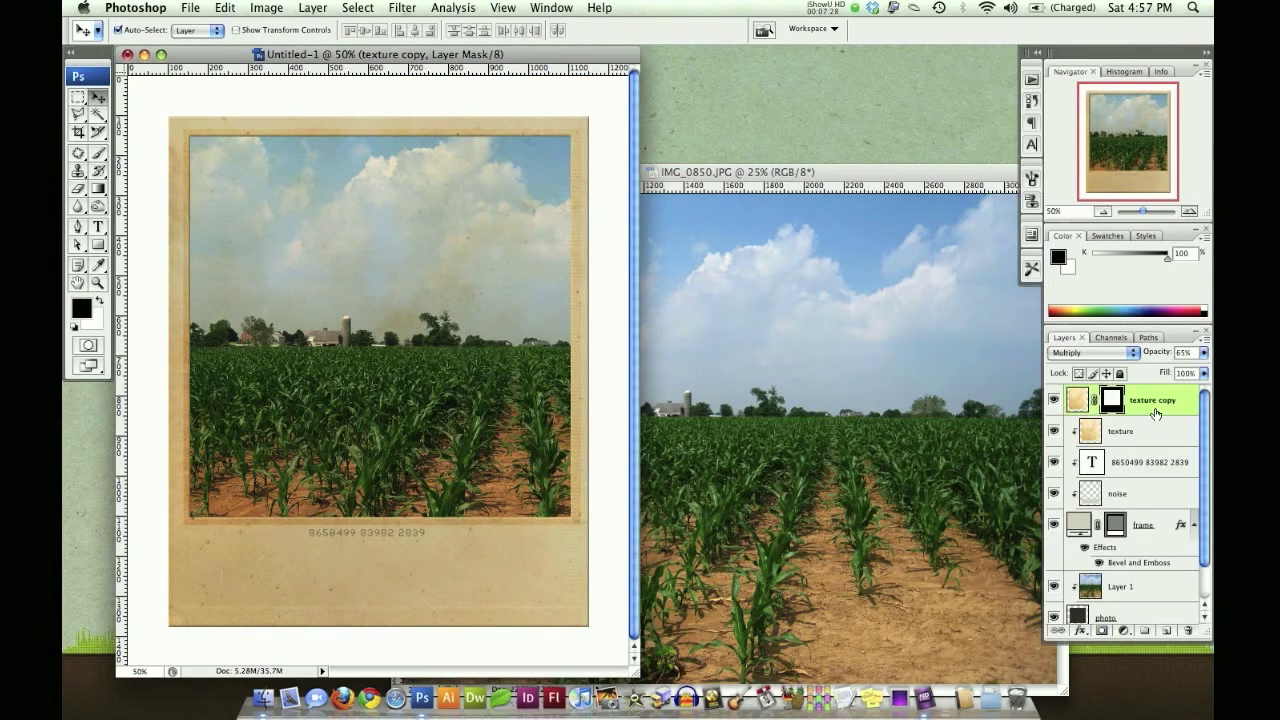
Step: Place the masked texture copy just above the cornfield layer and name it 'photo texture'
left_click_drag(1157, 405, 1161, 560)
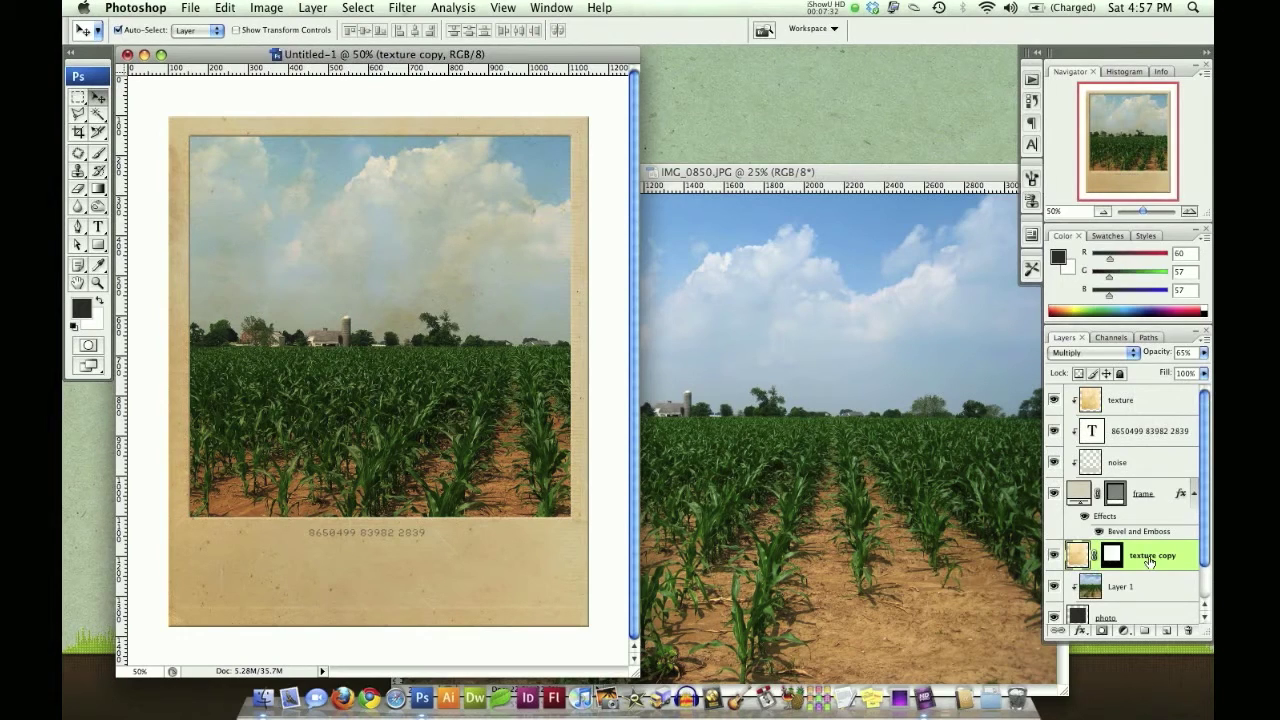
type("photos")
key("BackSpace")
type("texture")
key("Return")
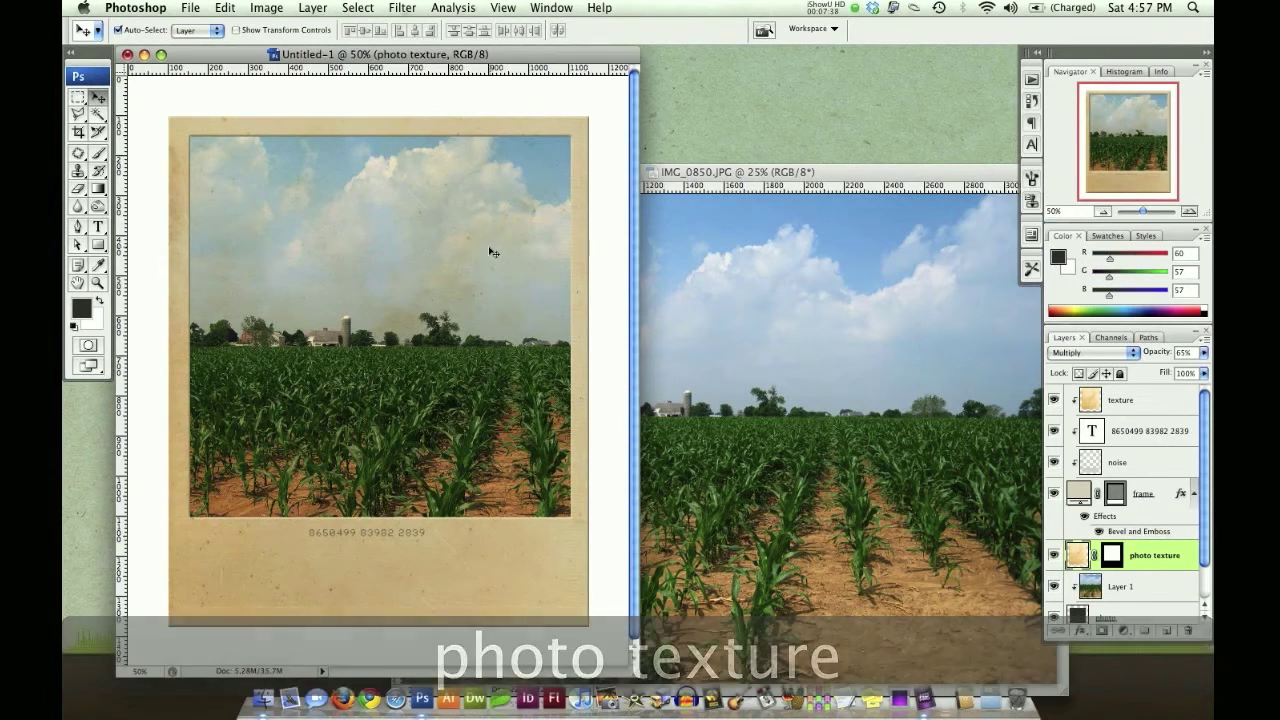
key("super+minus")
scroll(1146, 541, "down", 1)
scroll(1133, 548, "up", 1)
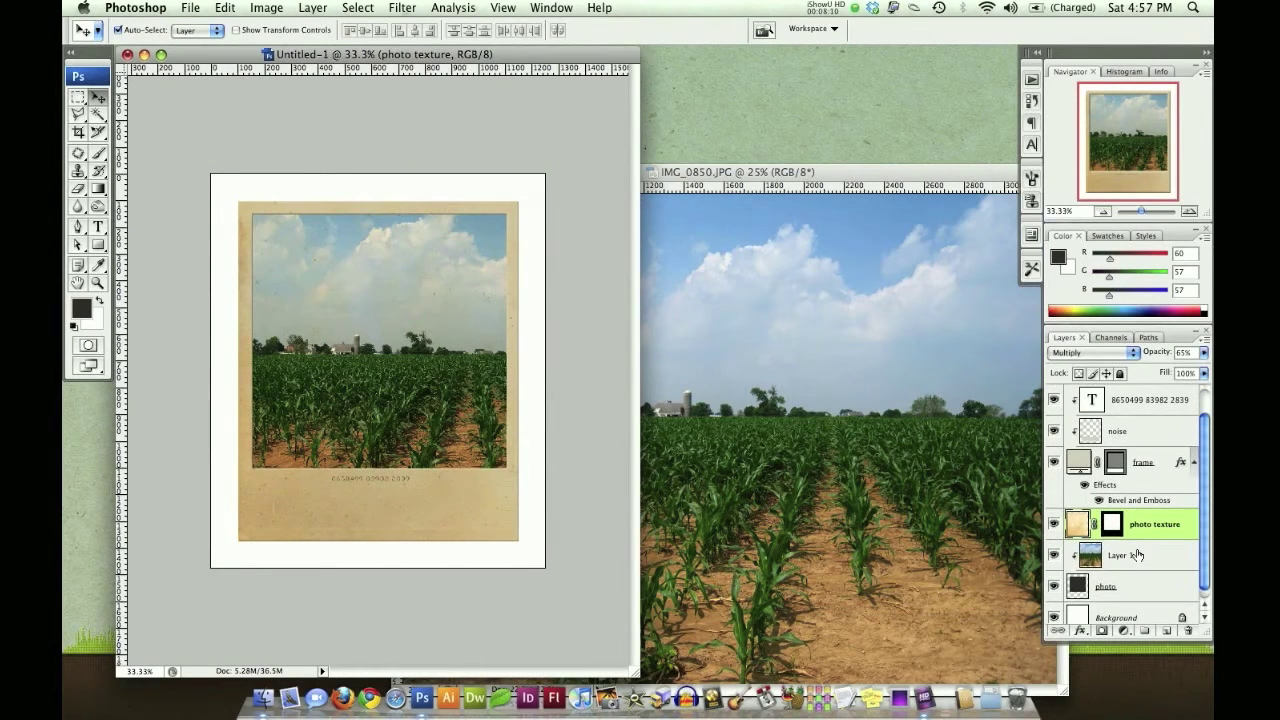
Step: Add an empty Layer 2 above the Background and load the frame shape as a selection
scroll(1113, 556, "down", 1)
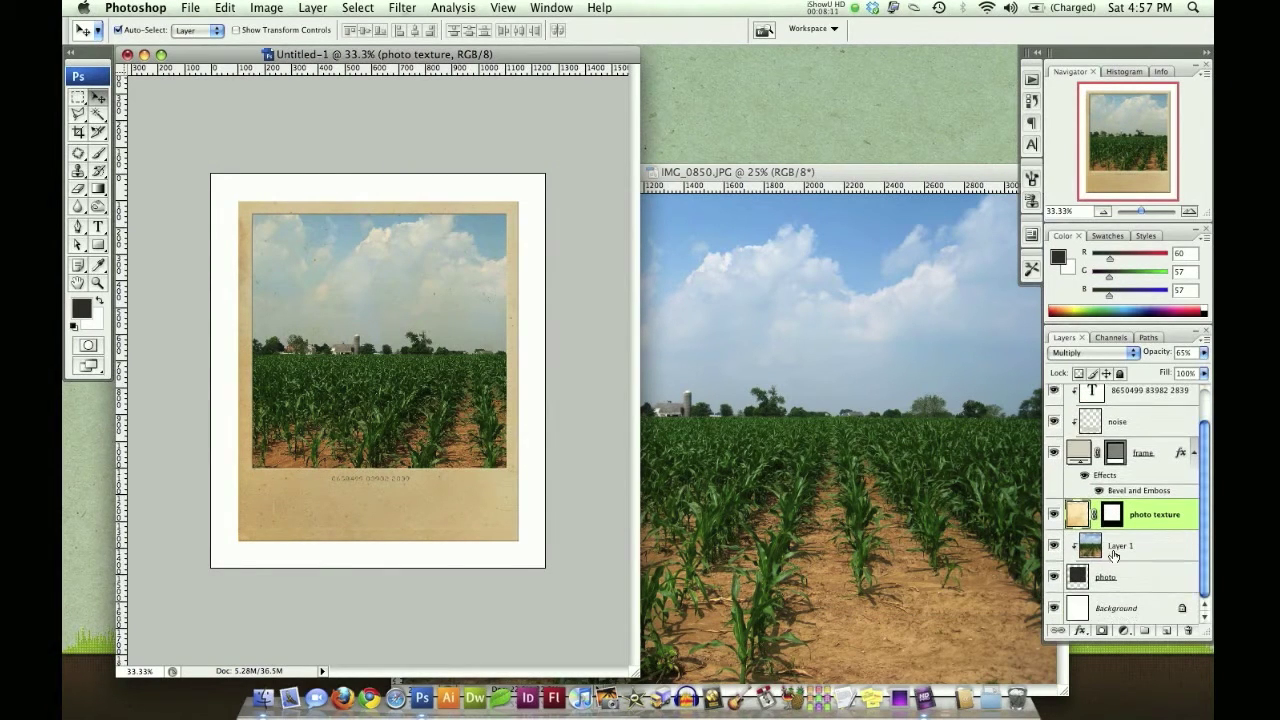
left_click(1120, 609)
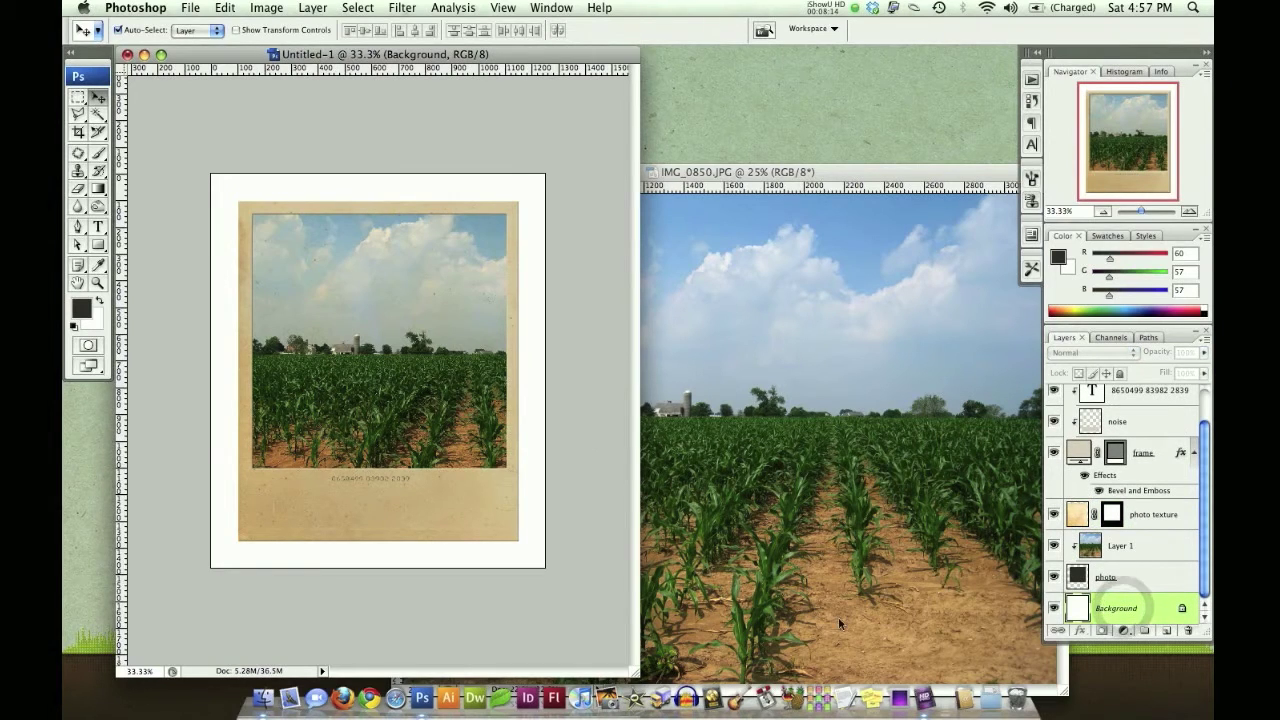
left_click(1165, 633)
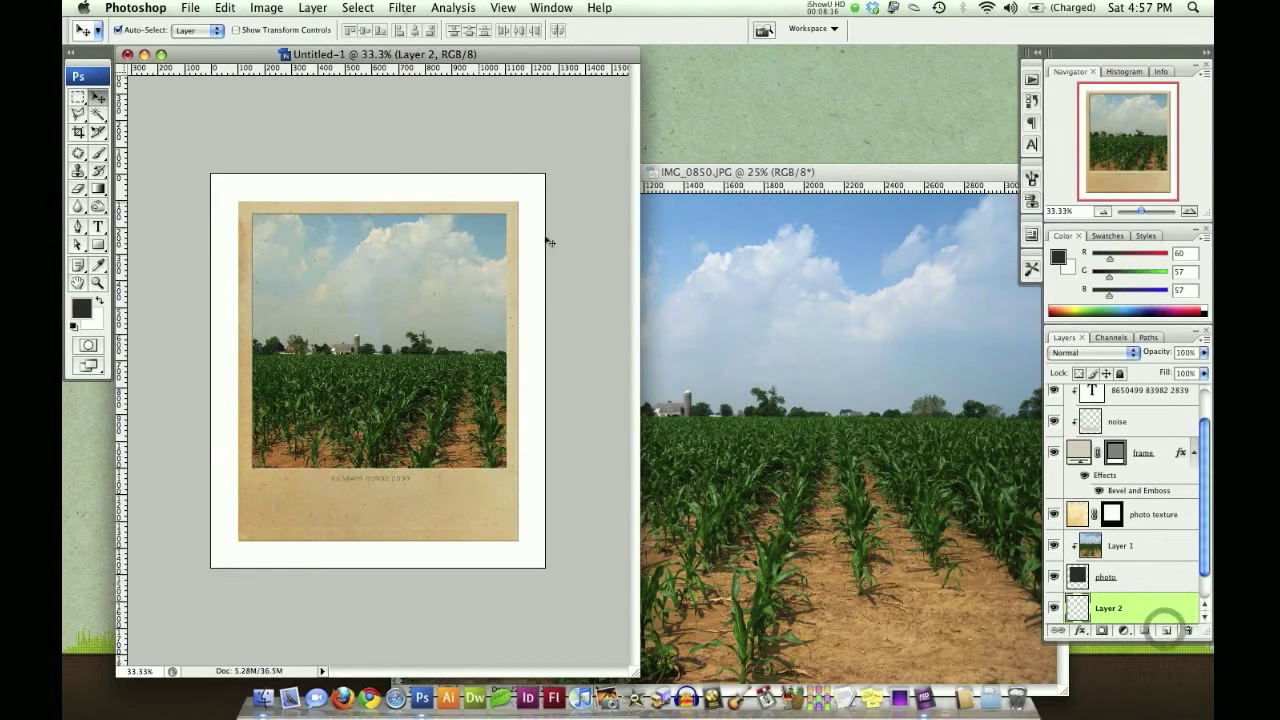
left_click(1116, 455)
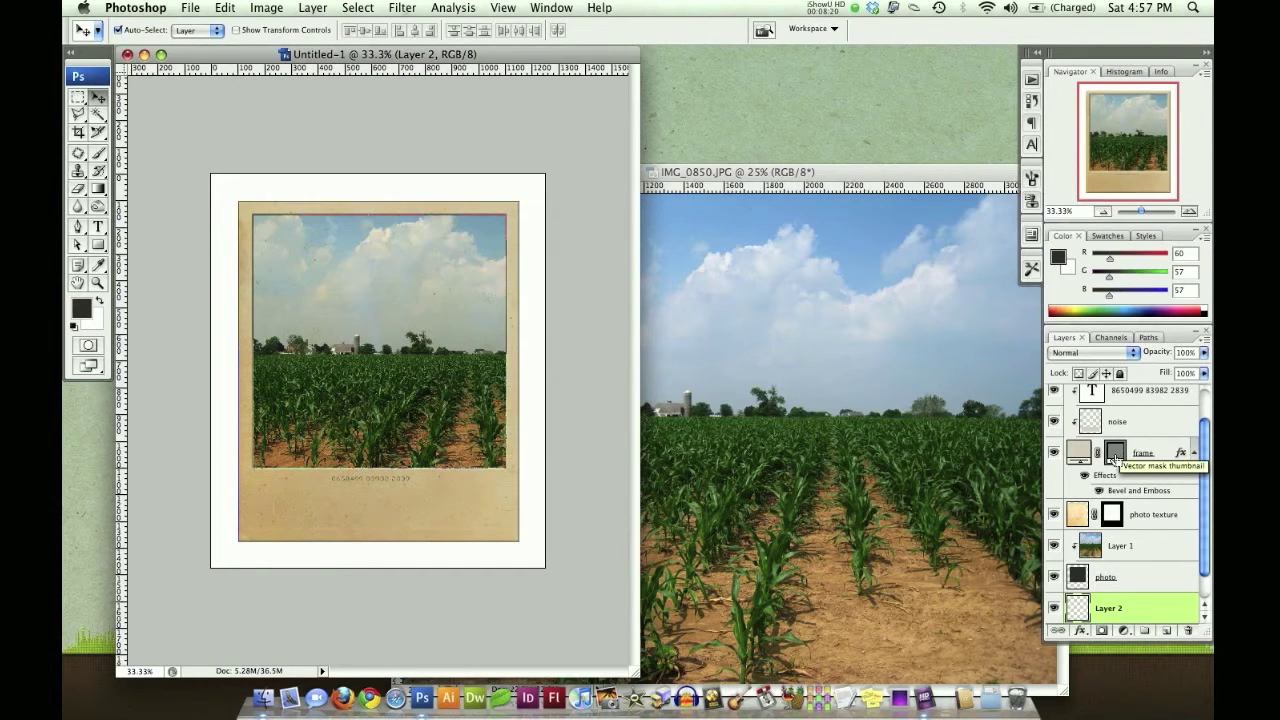
left_click(1116, 458)
left_click(1089, 425, "super")
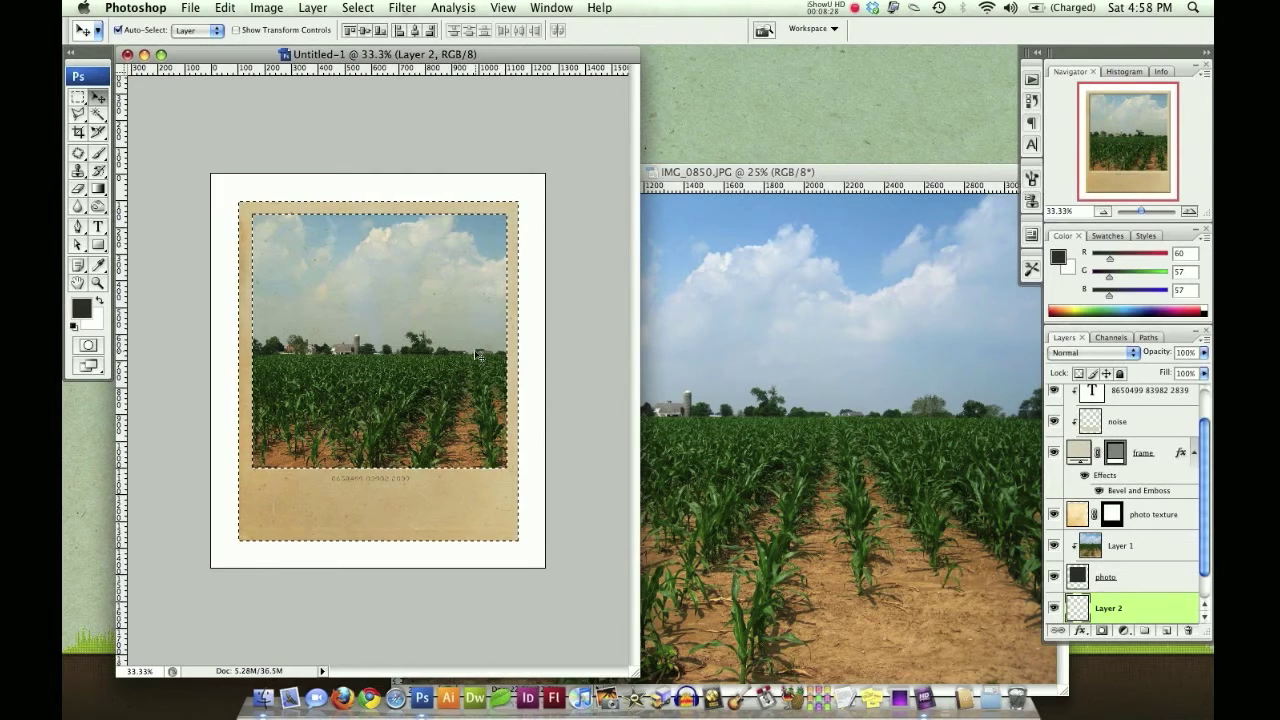
key("m")
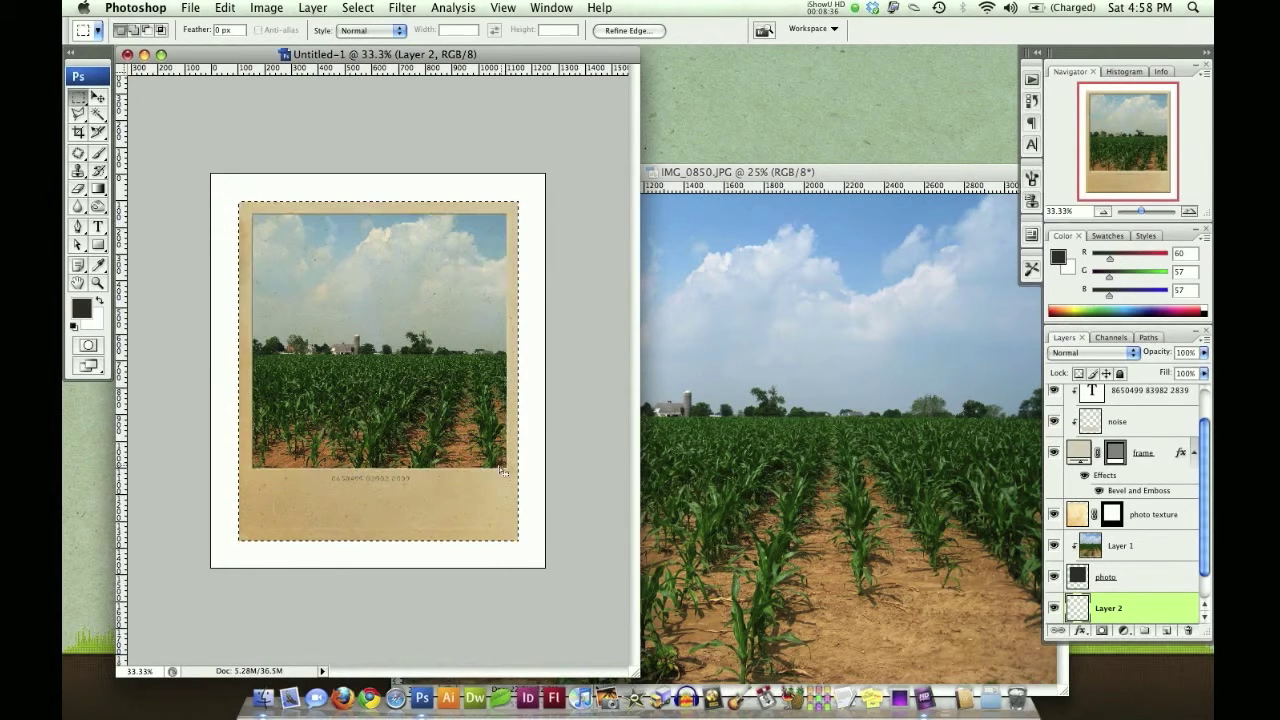
key("v")
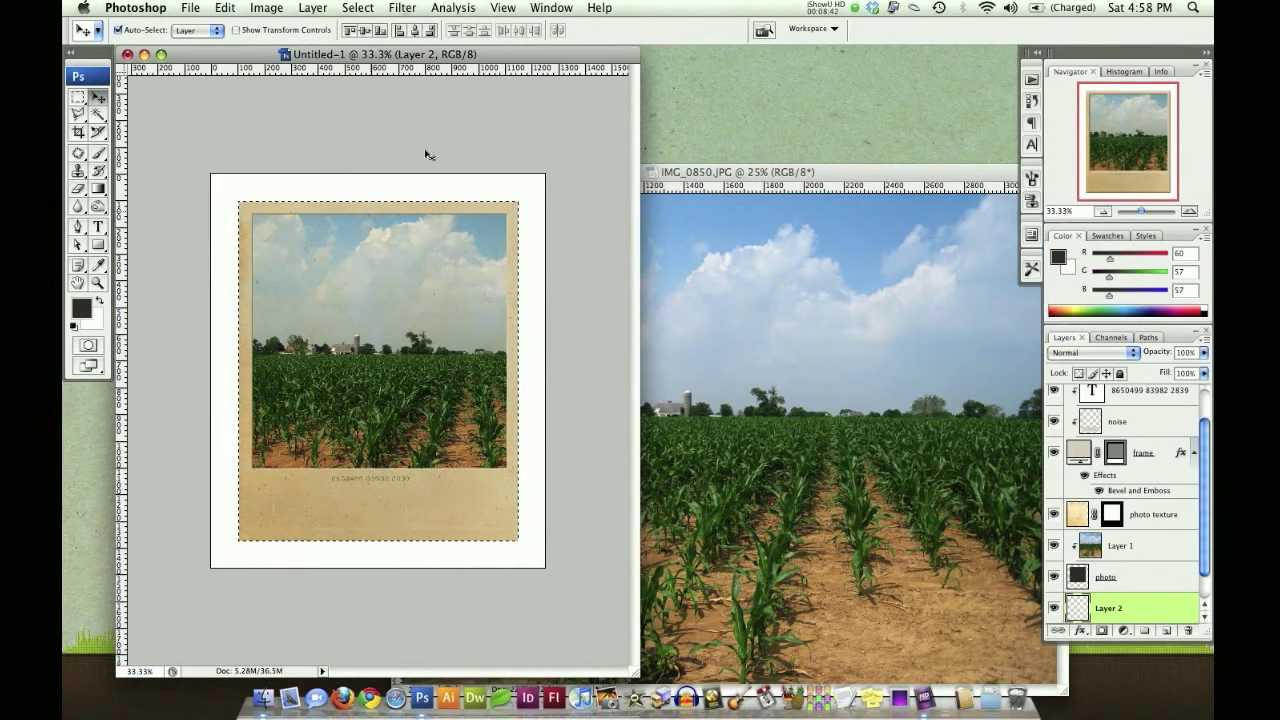
Step: Feather the frame selection by 5 pixels
left_click(392, 9)
mouse_move(357, 8)
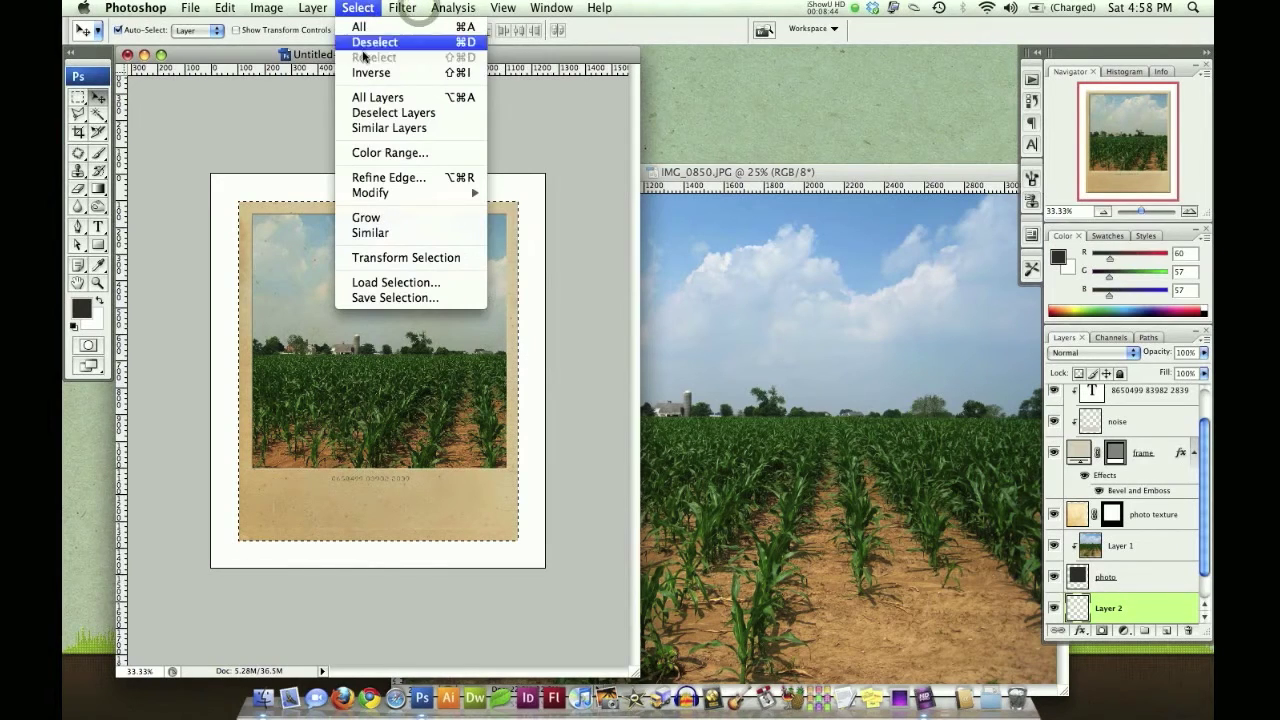
mouse_move(399, 193)
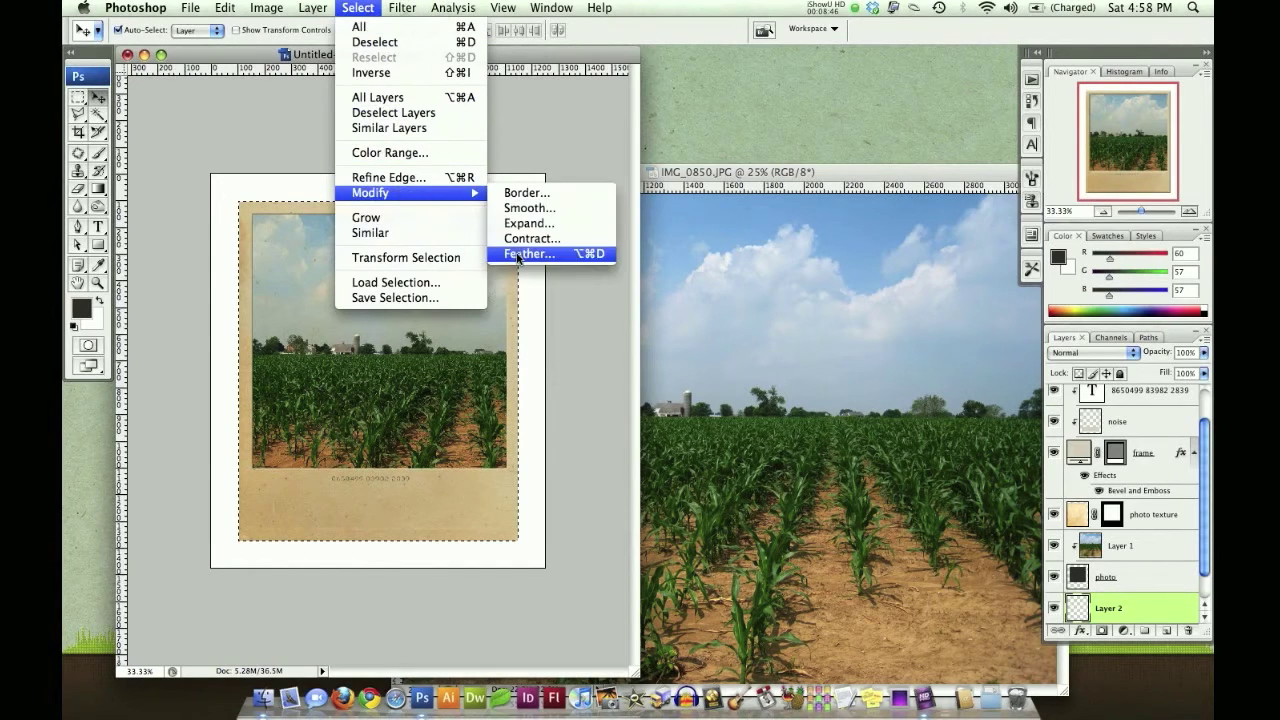
left_click(560, 251)
double_click(617, 260)
type("5")
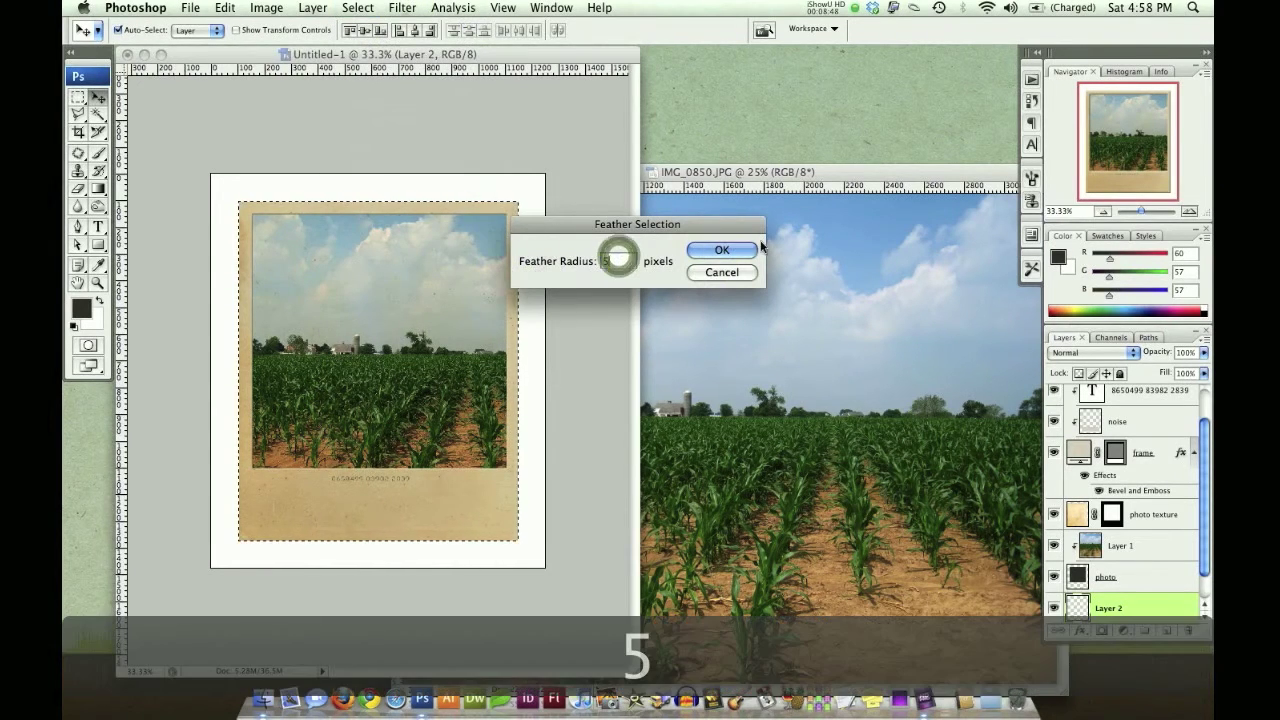
left_click(731, 254)
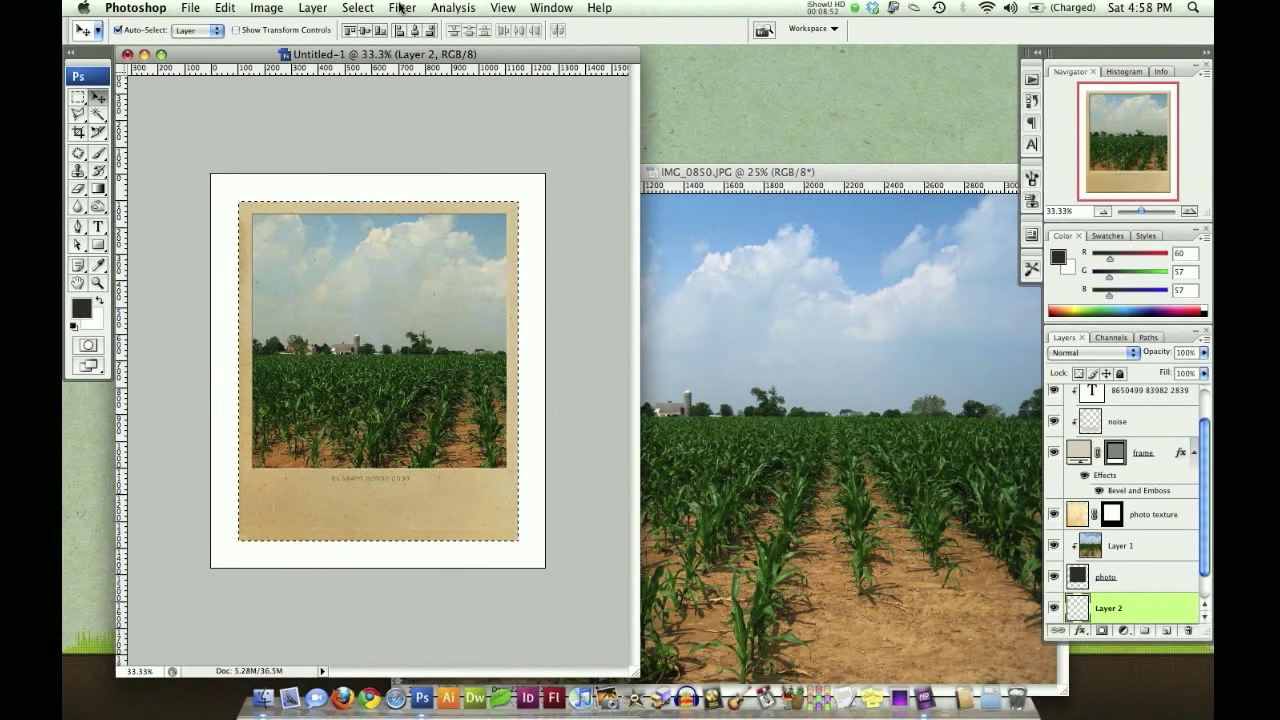
Step: Fill the frame selection on Layer 2 with dark grey #3e3939
key("shift+BackSpace")
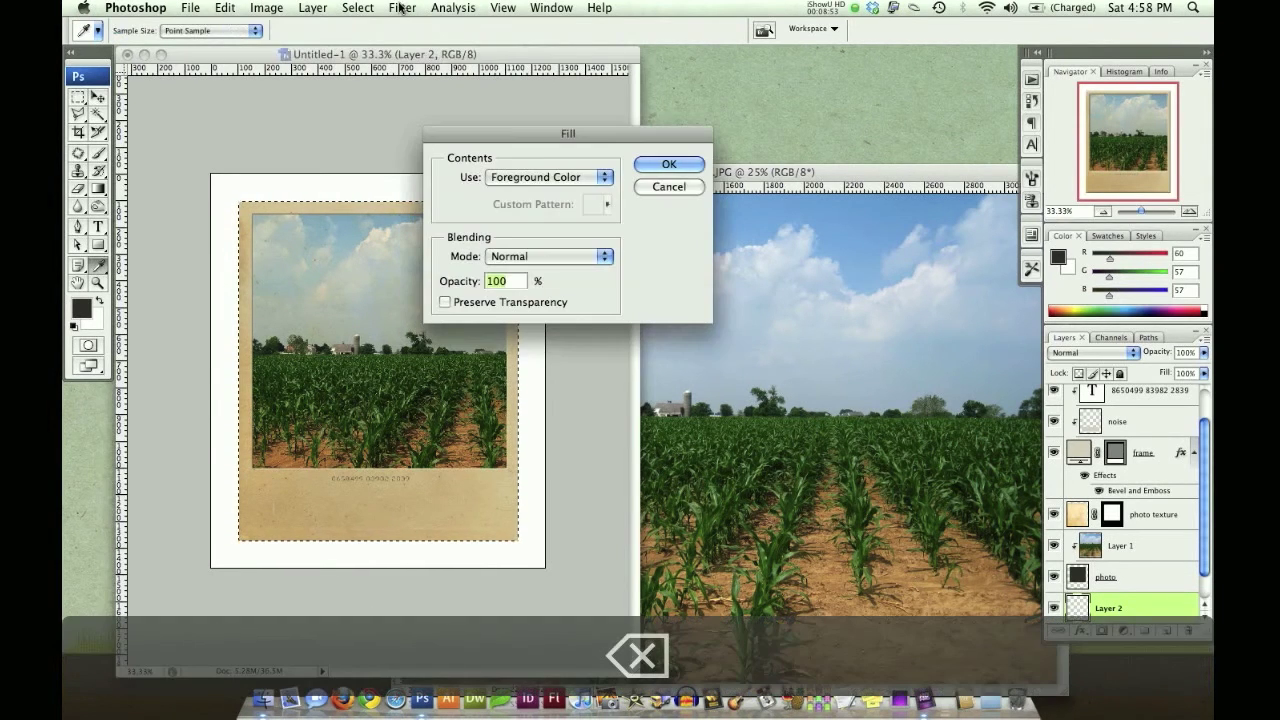
left_click(546, 178)
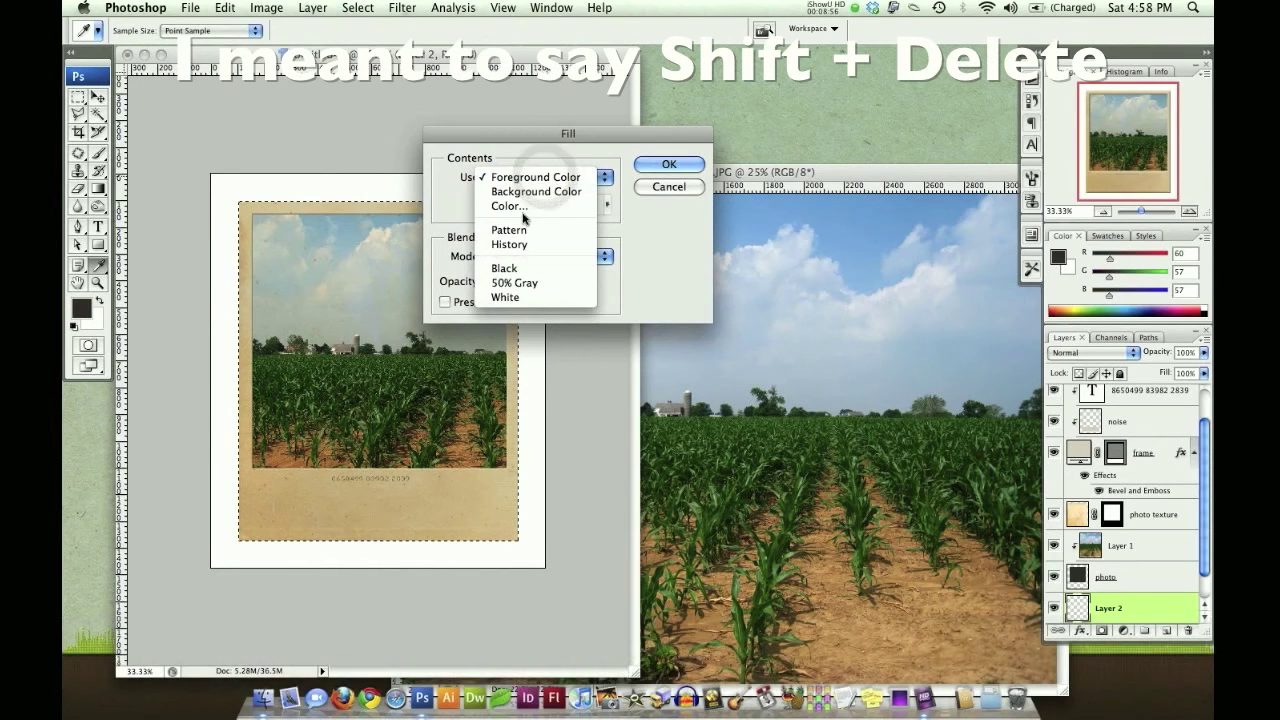
left_click(513, 208)
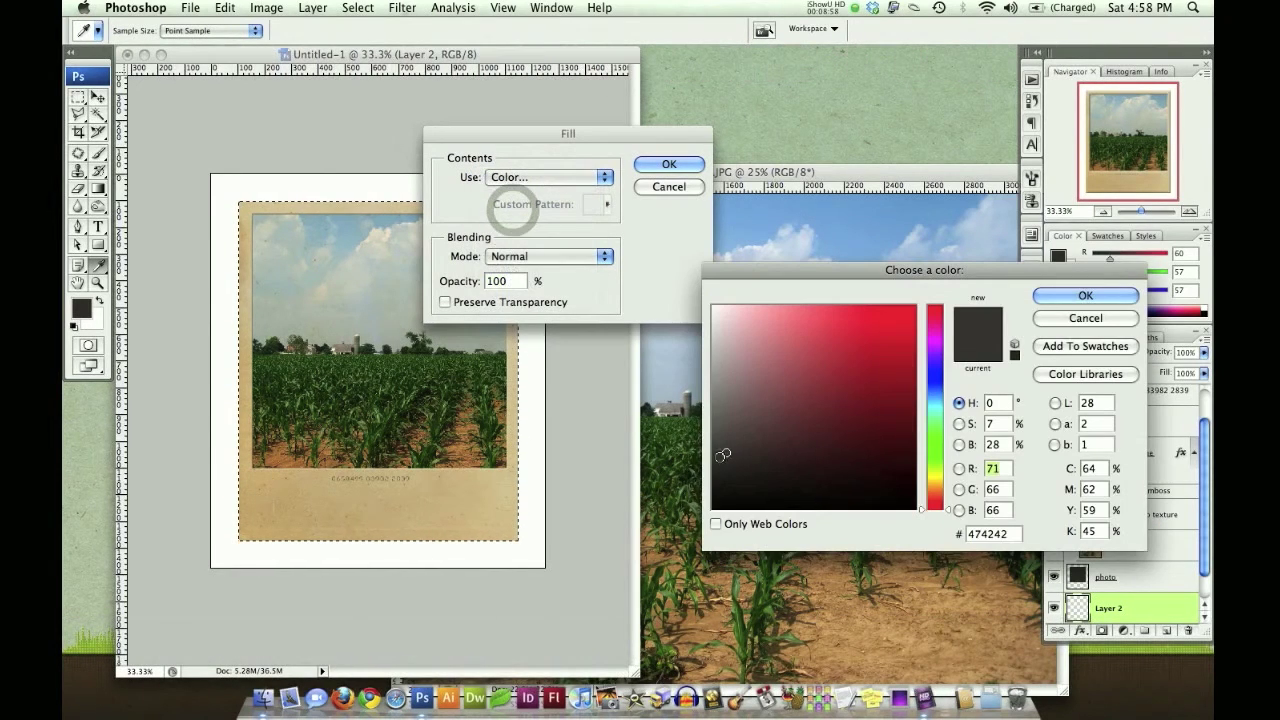
left_click(1078, 296)
left_click(680, 164)
Step: Deselect and nudge the grey shadow slightly right and down
key("v")
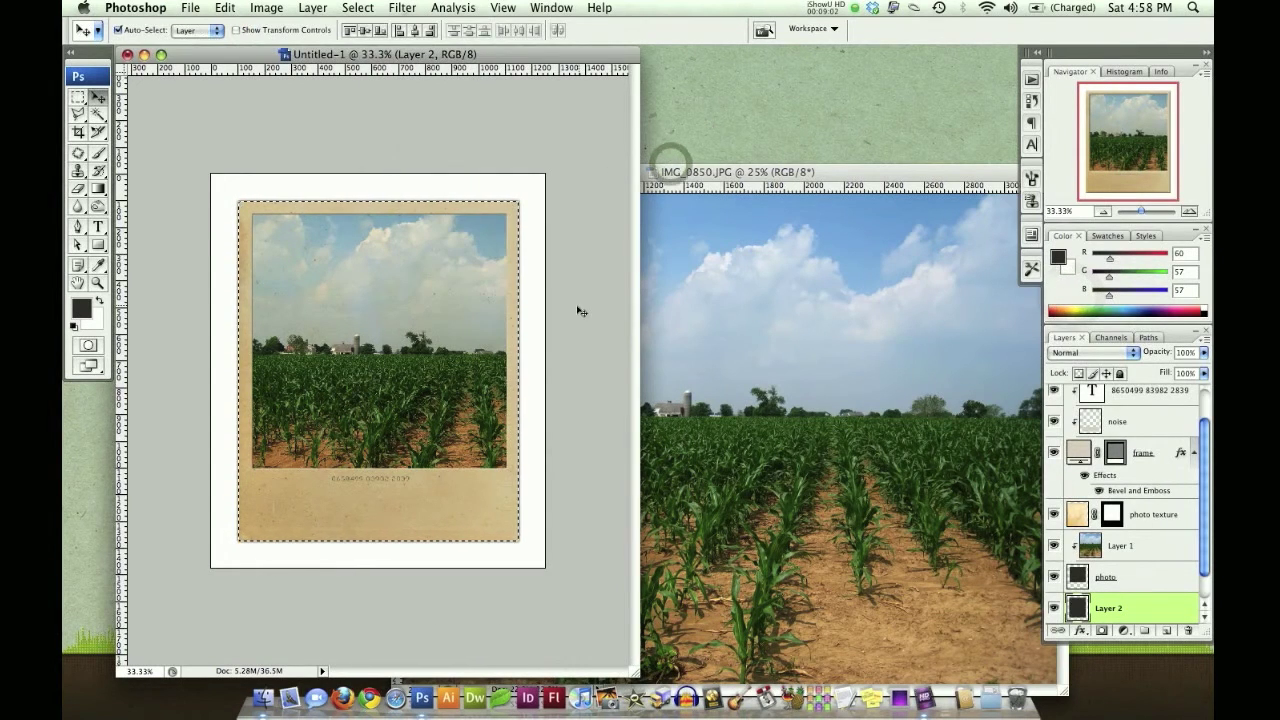
key("super+d")
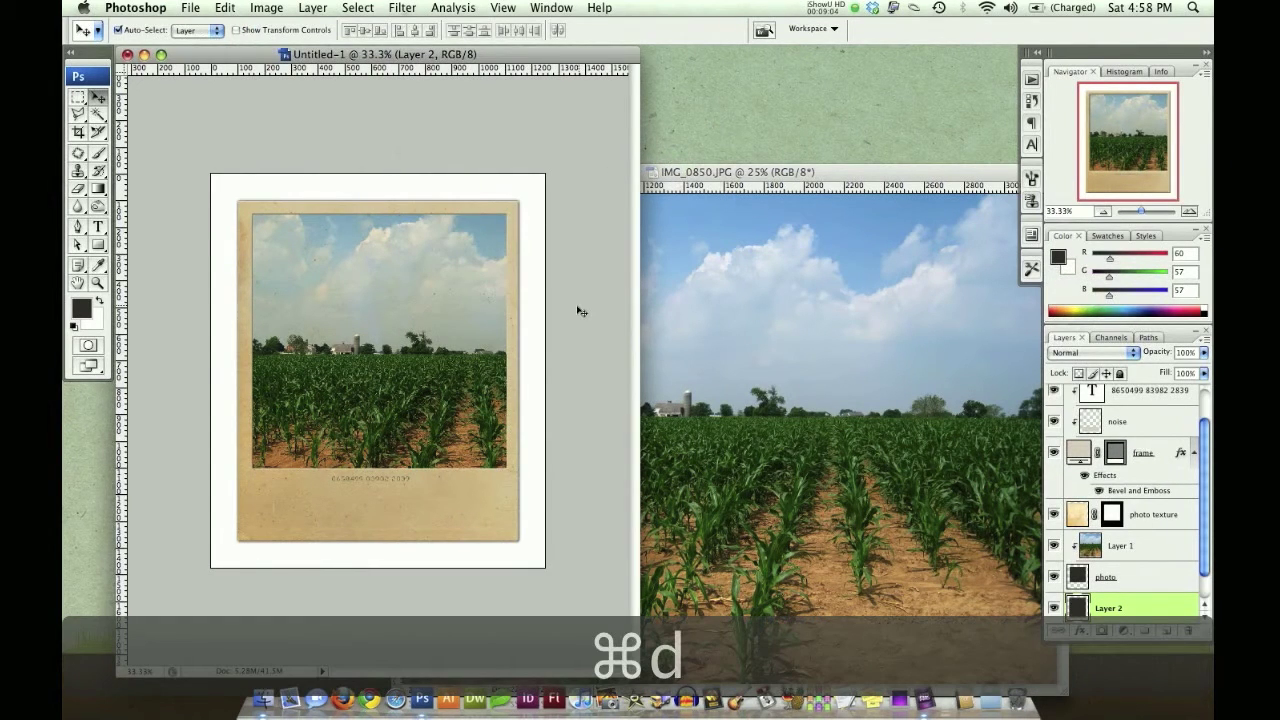
key("Right")
key("Right")
key("Right")
key("Down")
key("Down")
key("Down")
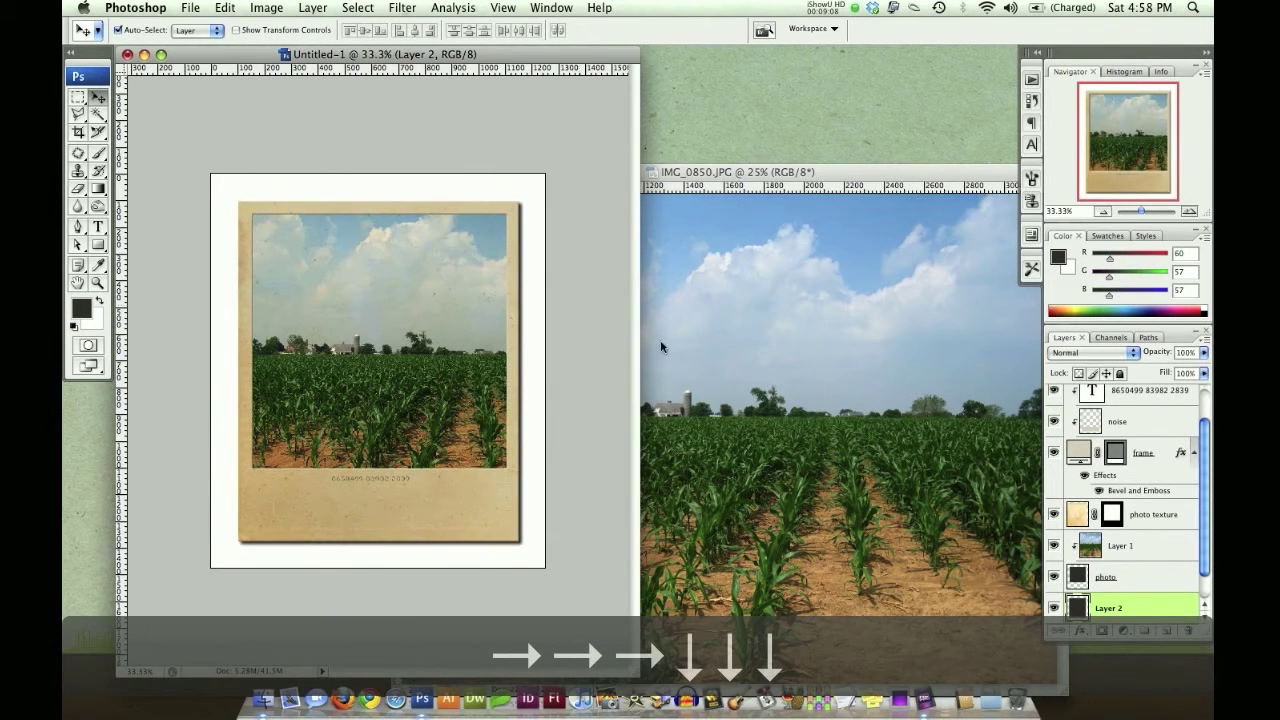
key("super+t")
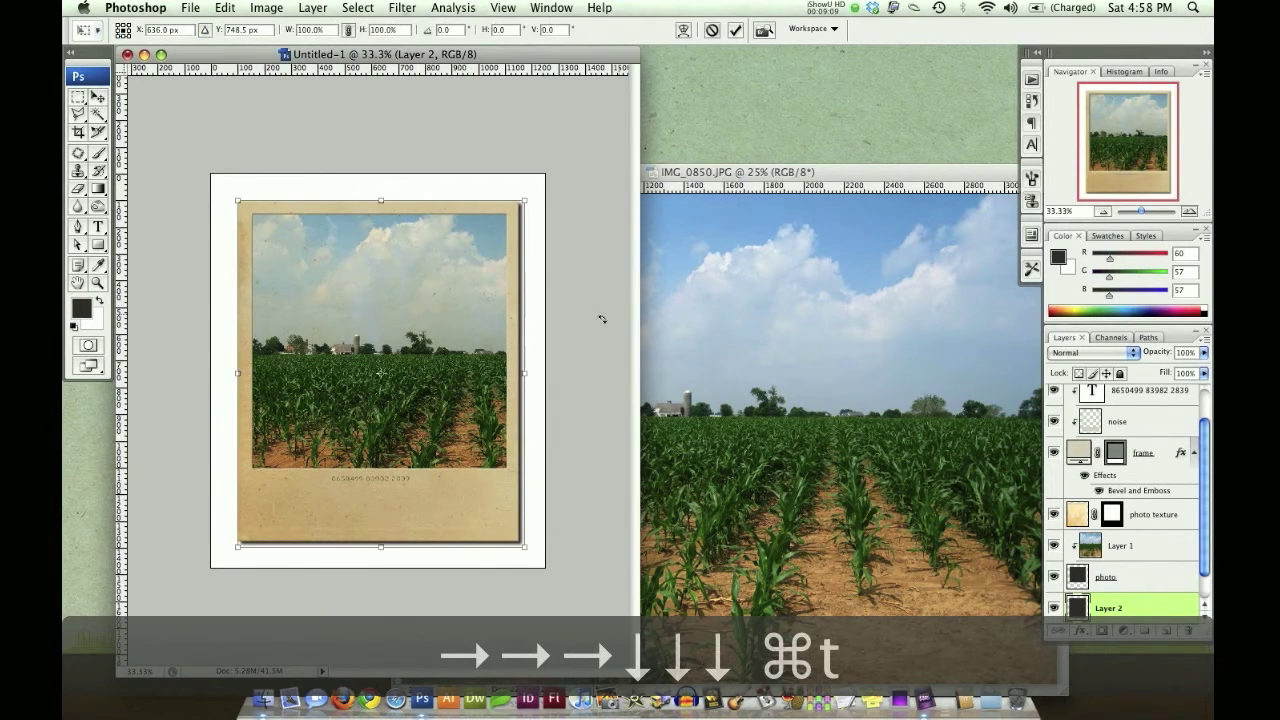
Step: Warp the shadow, pulling both lower corners and the upper-right corner outward, and commit
right_click(473, 365)
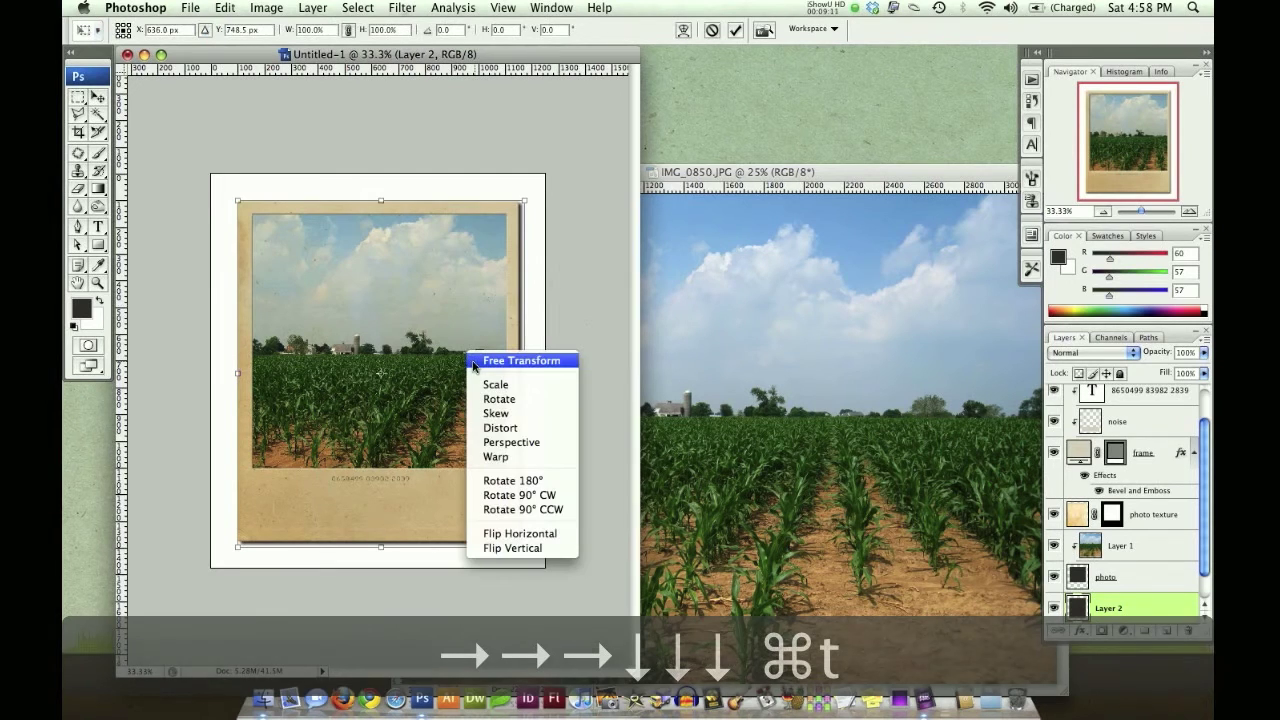
left_click(525, 452)
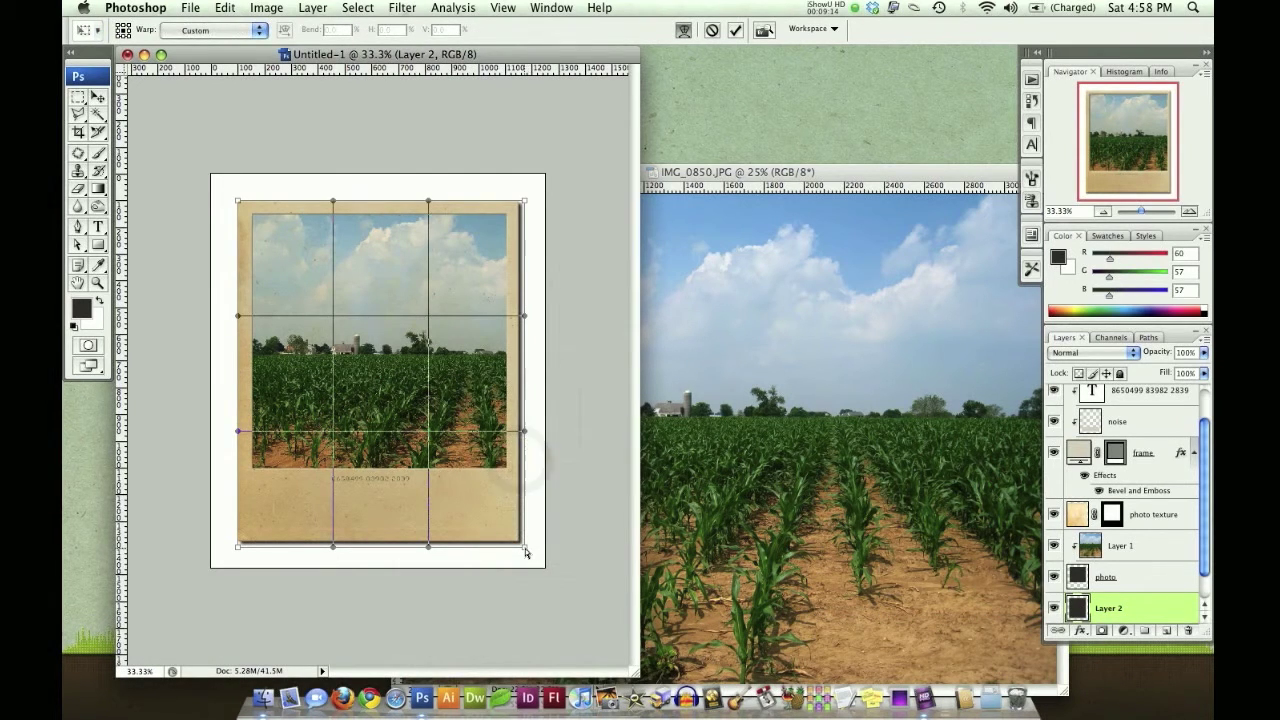
left_click_drag(525, 550, 531, 554)
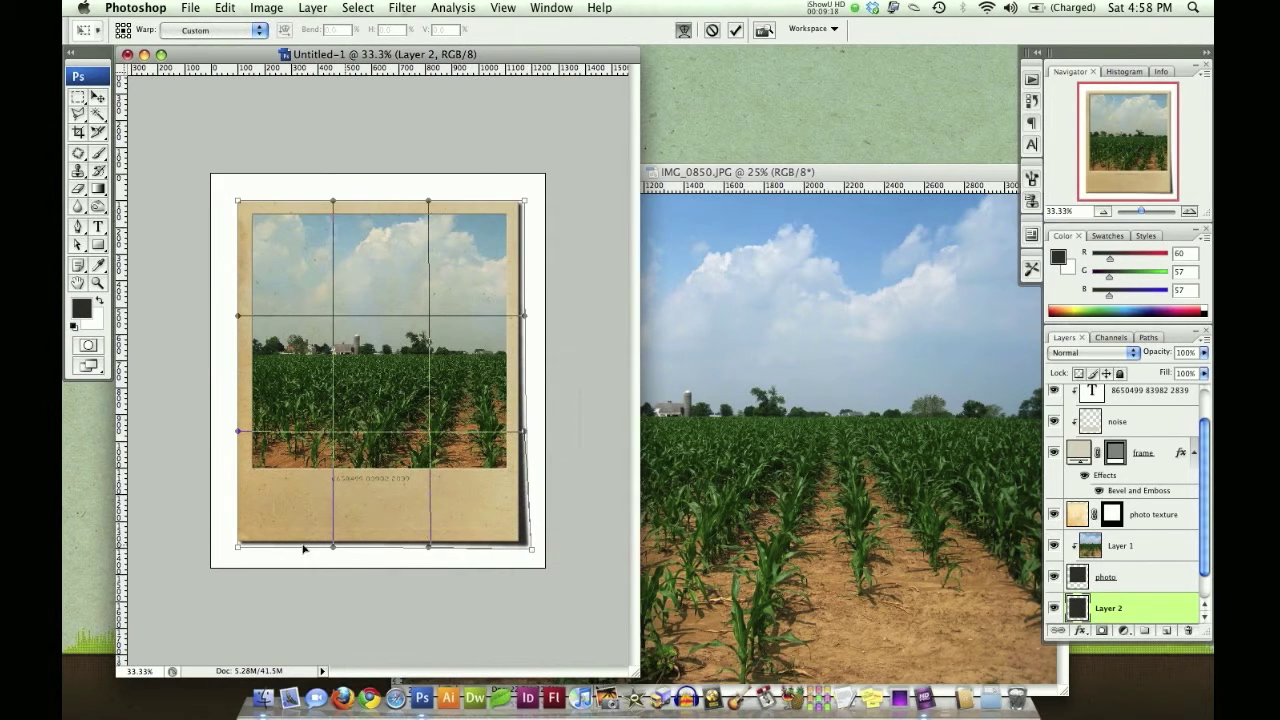
left_click_drag(237, 548, 241, 557)
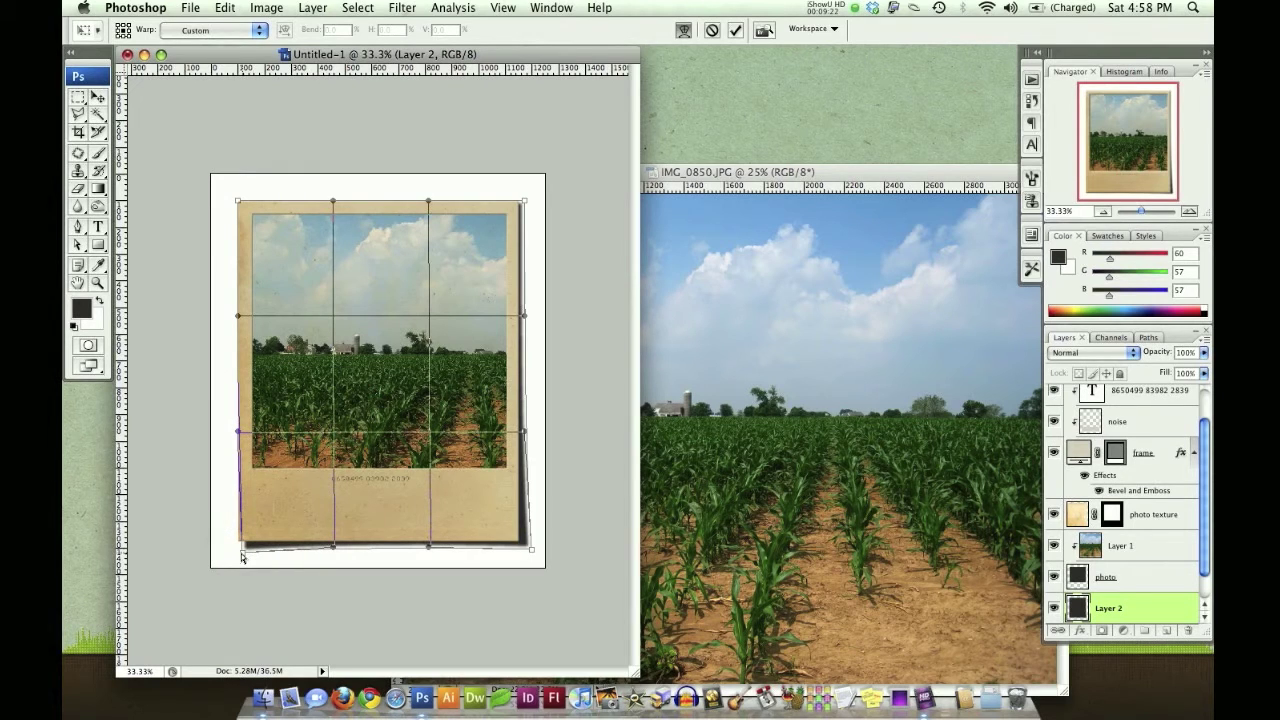
left_click_drag(526, 205, 529, 207)
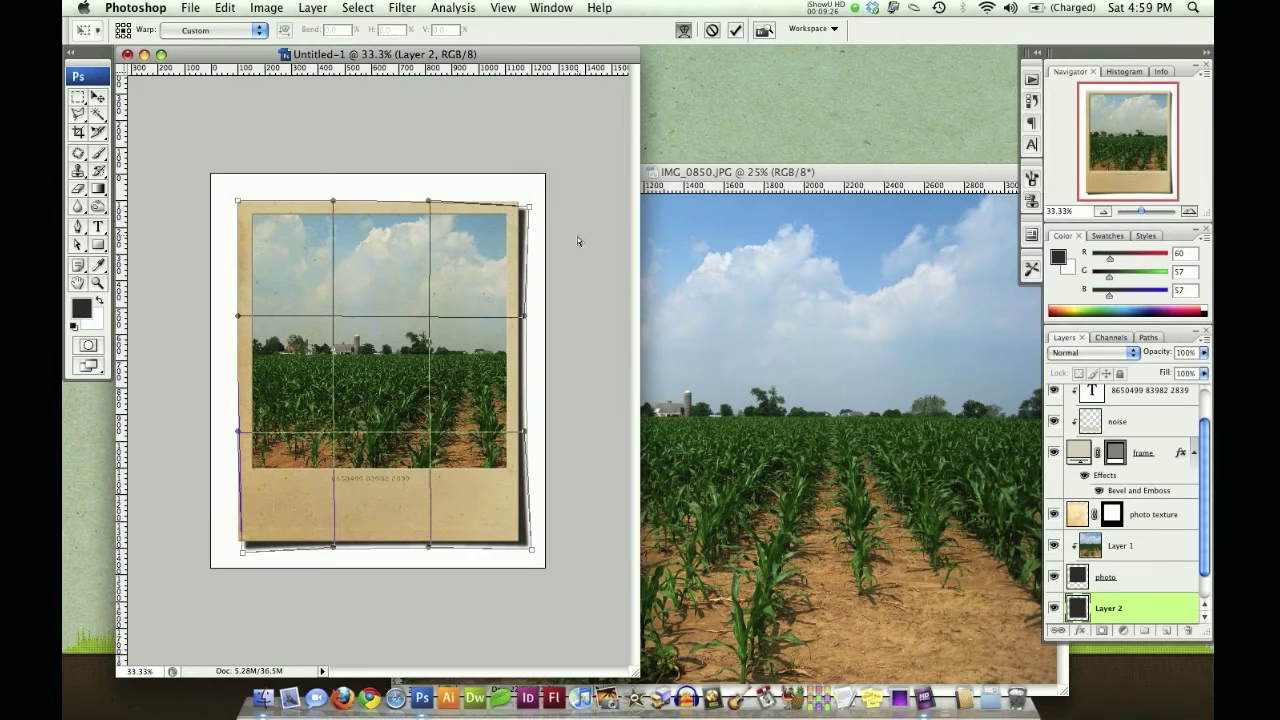
key("Return")
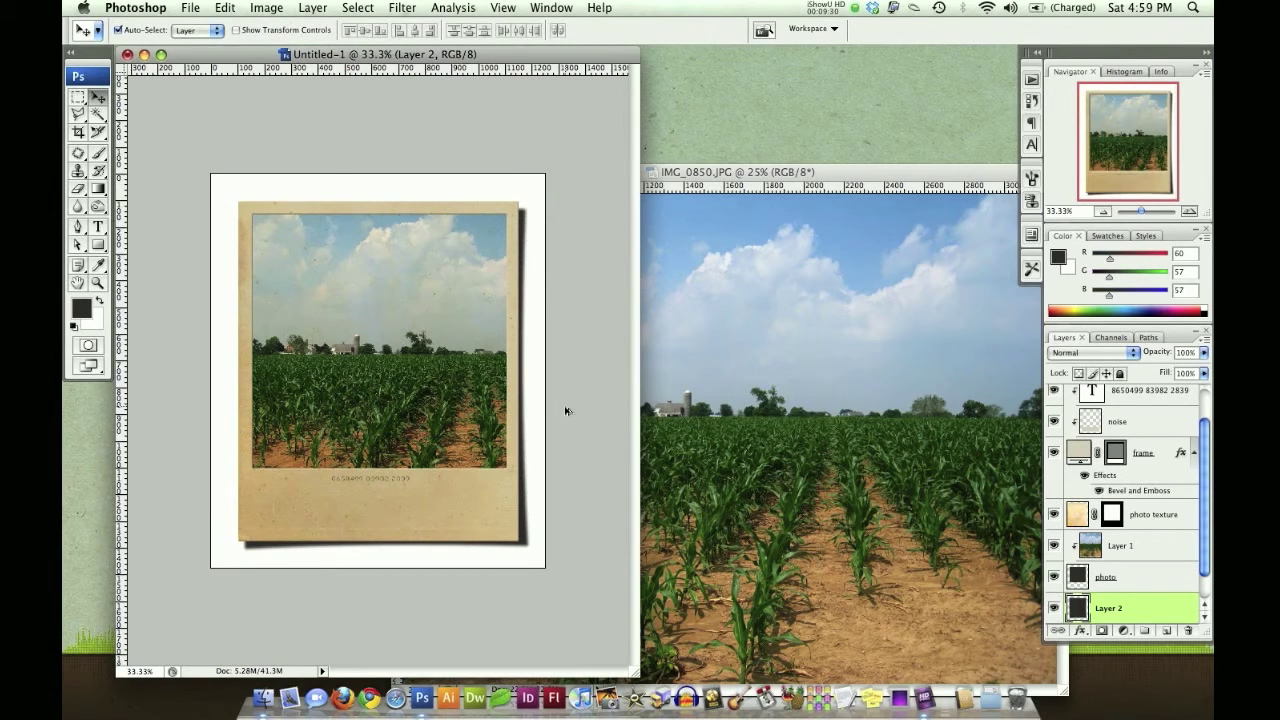
Step: Set Layer 2's blend mode to Multiply and its opacity to 85%
key("shift+alt+m")
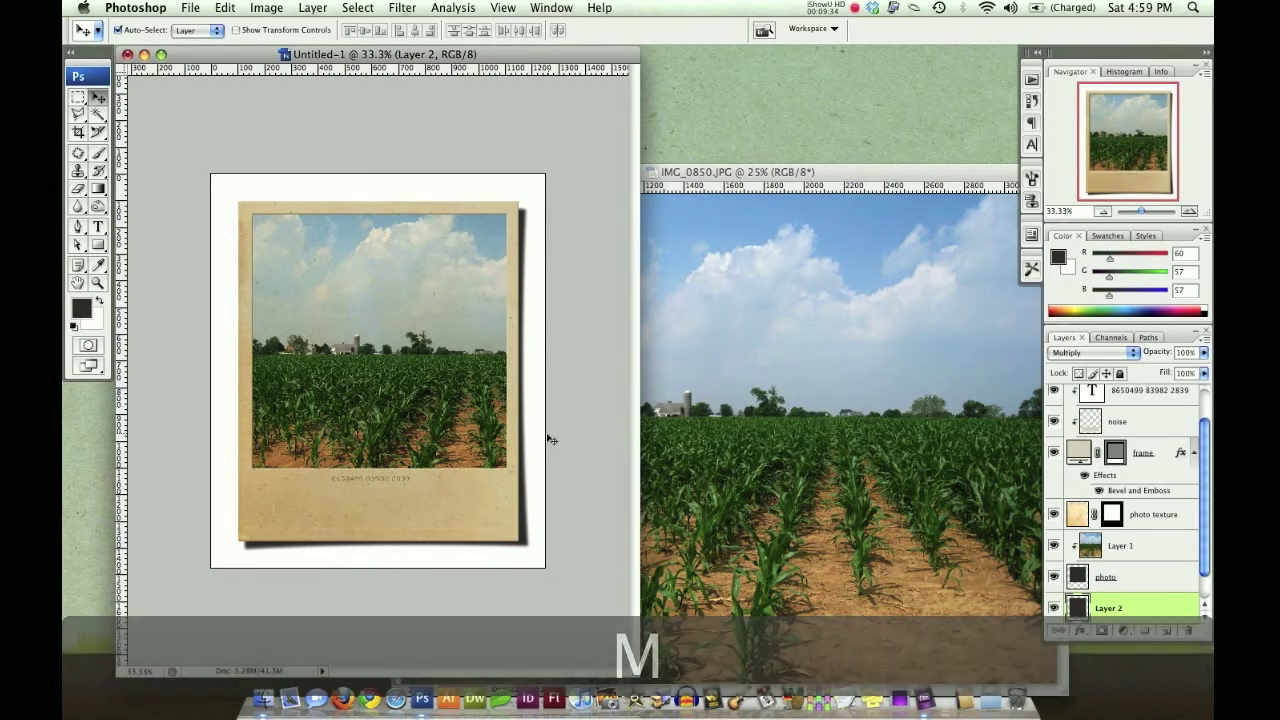
key("8")
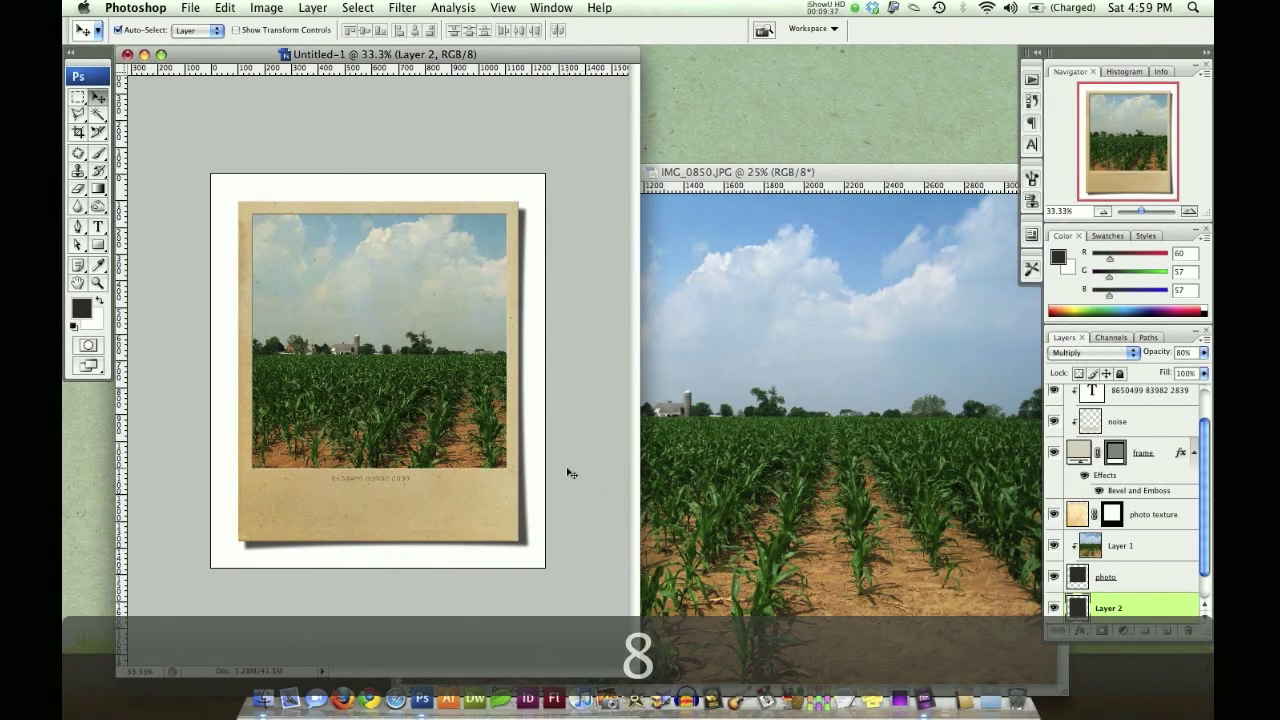
key("5")
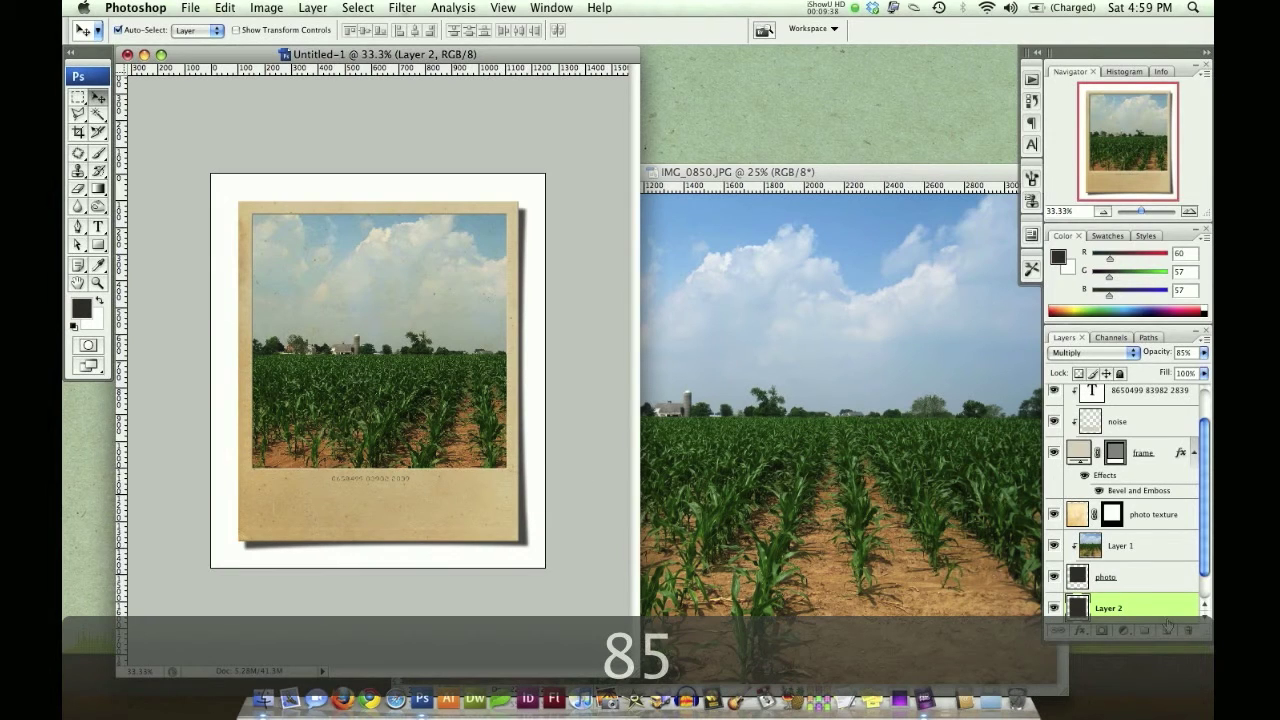
Step: Mask Layer 2 and brush-fade the shadow's right and bottom edges with a soft 175 px, 10% brush
left_click(1101, 632)
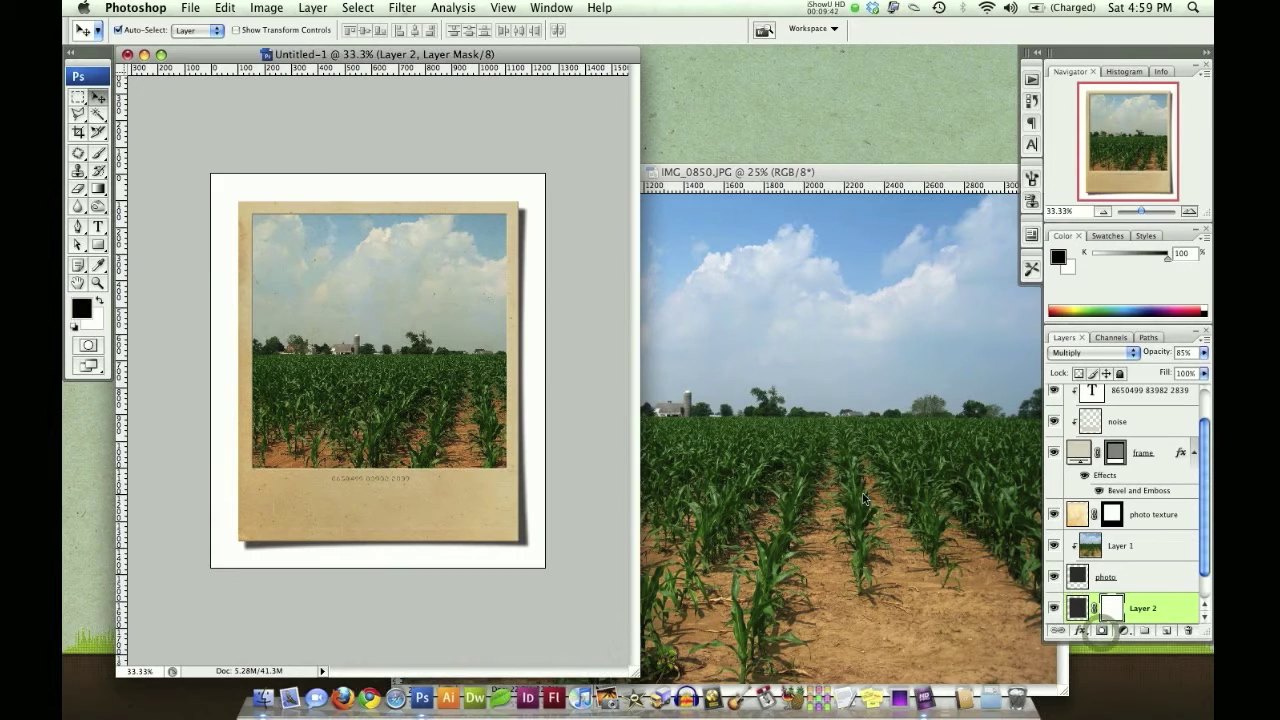
key("b")
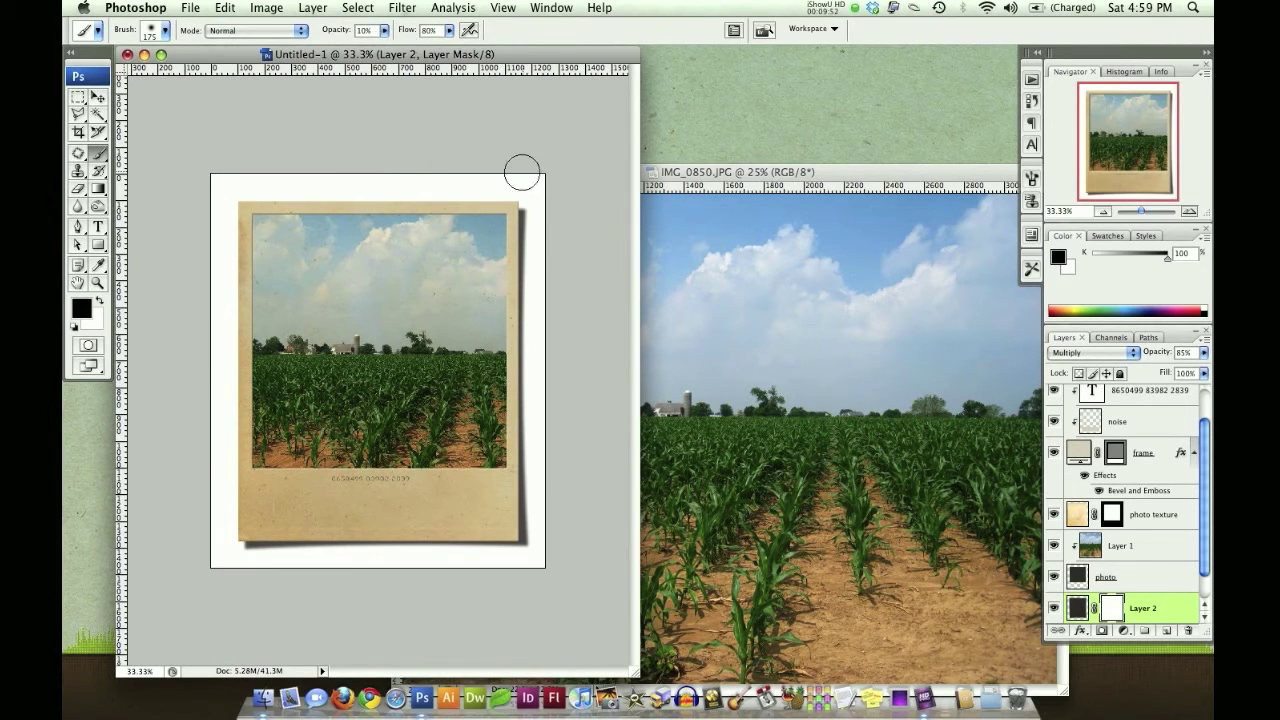
right_click(555, 258)
left_click(555, 260)
right_click(510, 271)
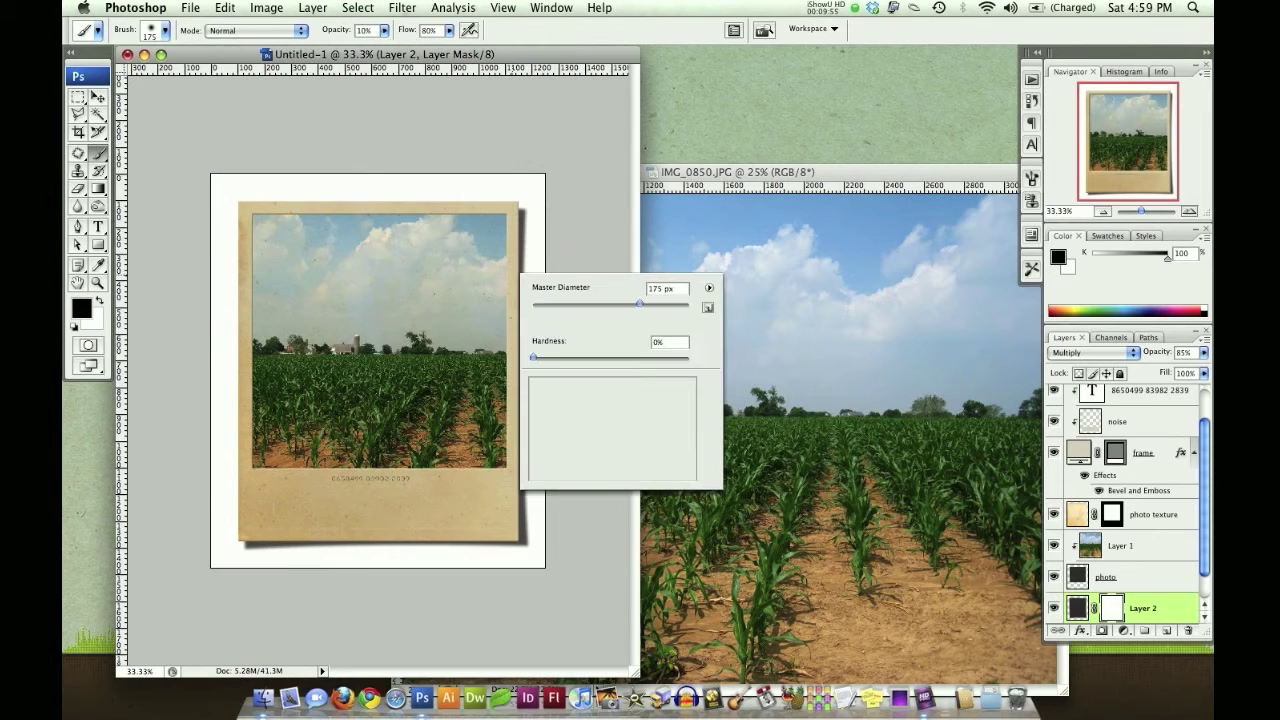
left_click(539, 63)
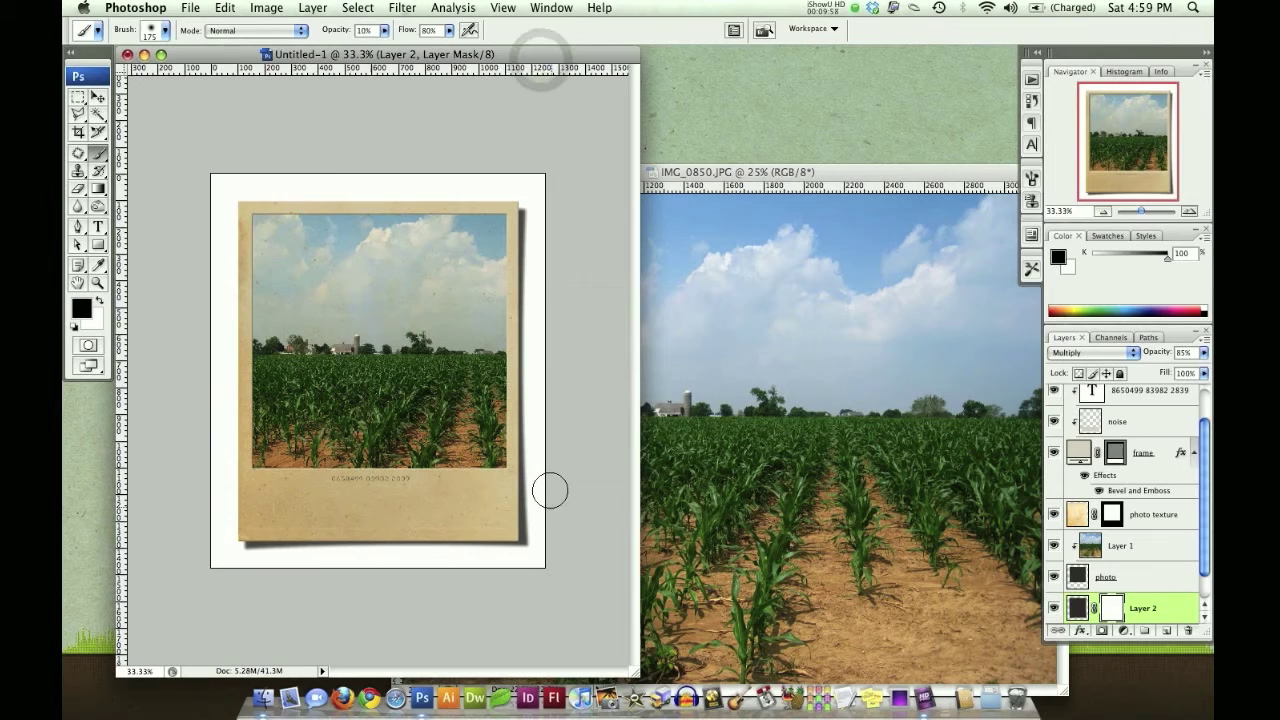
mouse_move(551, 474)
left_mouse_down()
mouse_move(543, 574)
mouse_move(545, 435)
left_mouse_up()
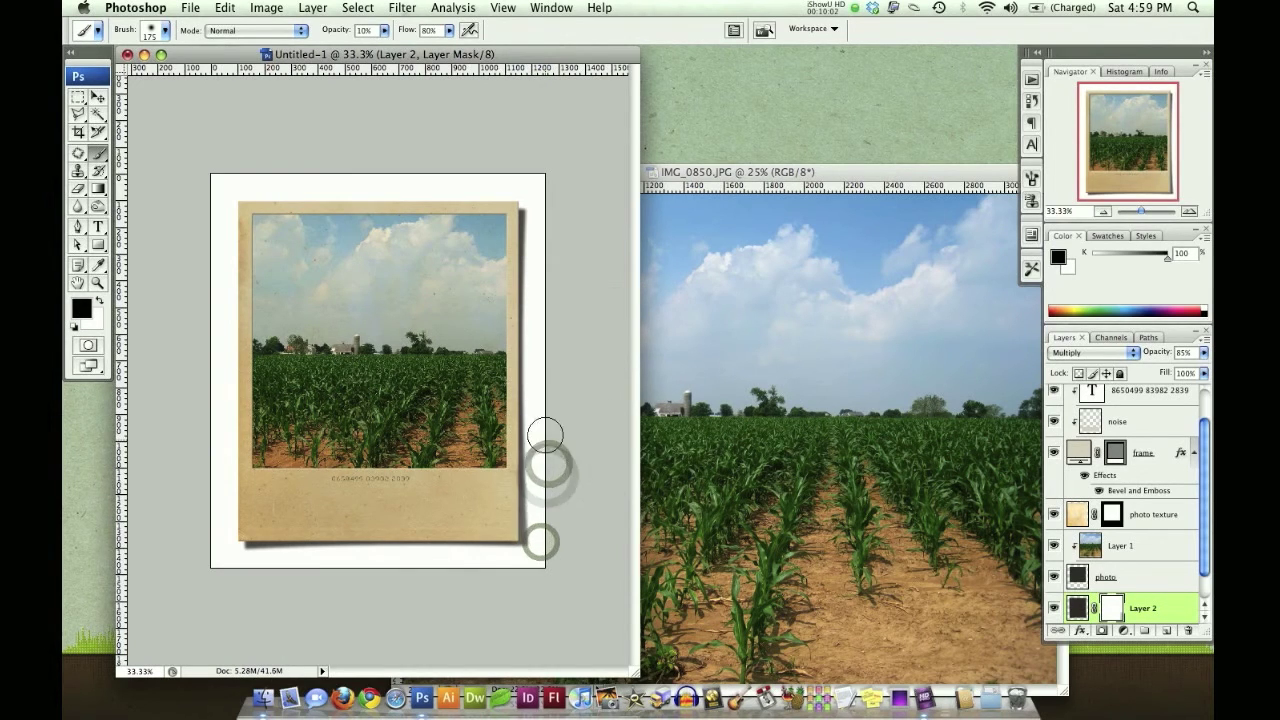
left_click_drag(535, 197, 530, 372)
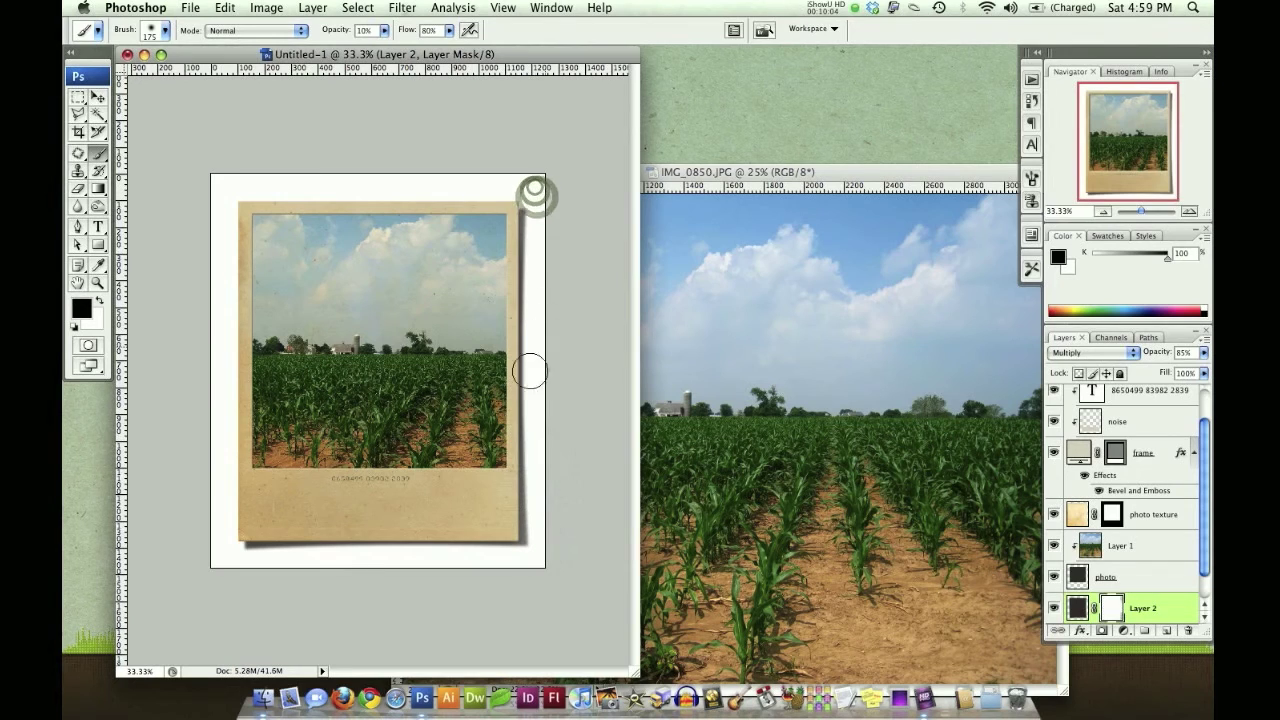
mouse_move(234, 556)
left_mouse_down()
mouse_move(293, 555)
mouse_move(255, 560)
left_mouse_up()
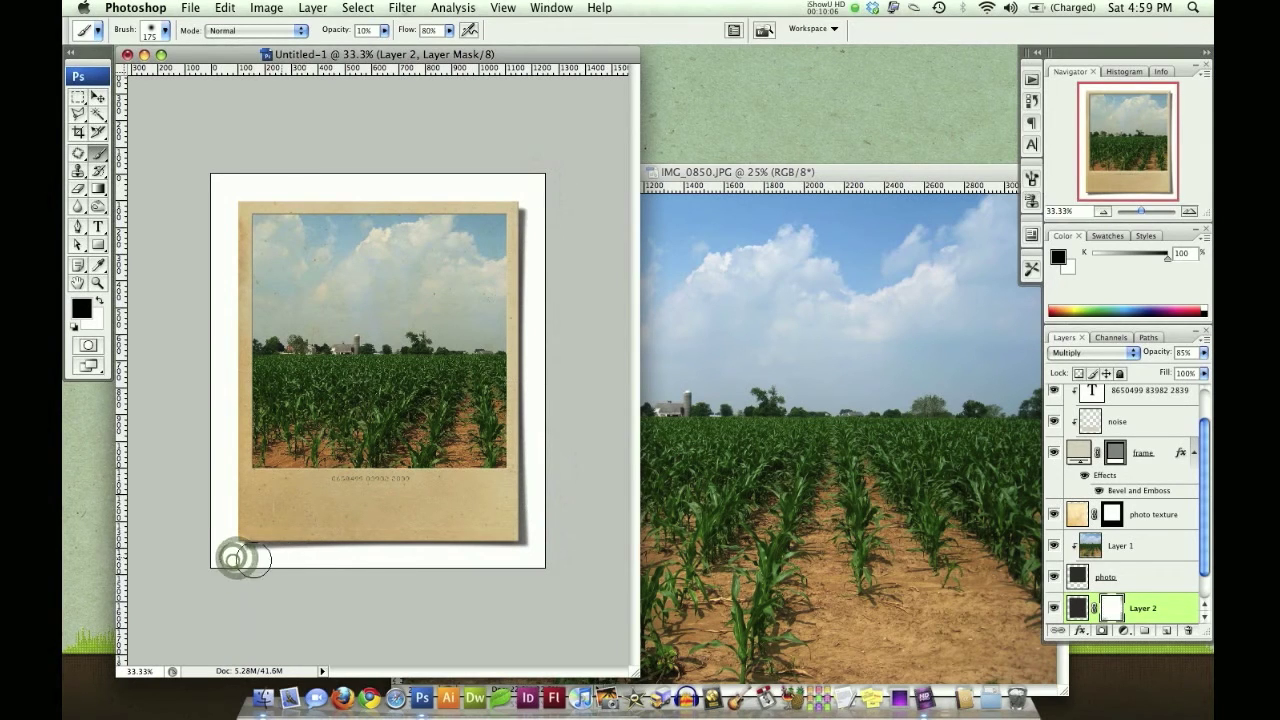
key("v")
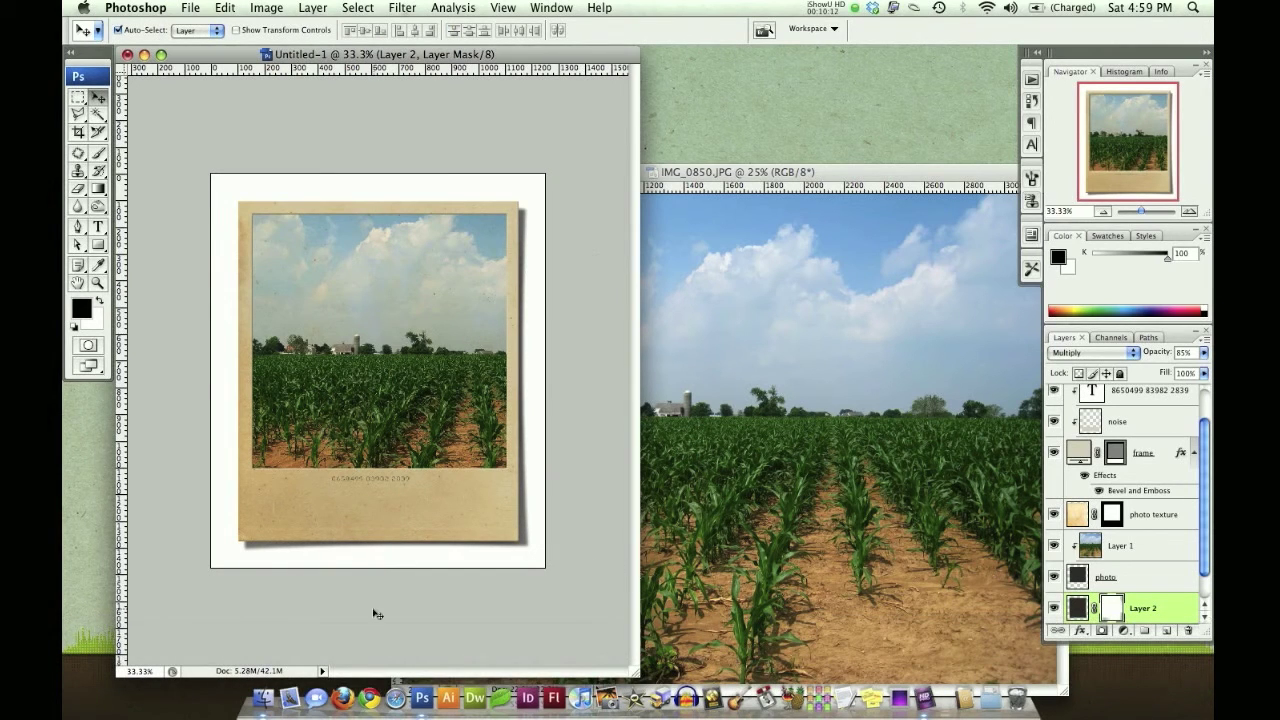
Step: Apply Layer 2's layer mask and rename Layer 2 to 'shadow'
right_click(1110, 612)
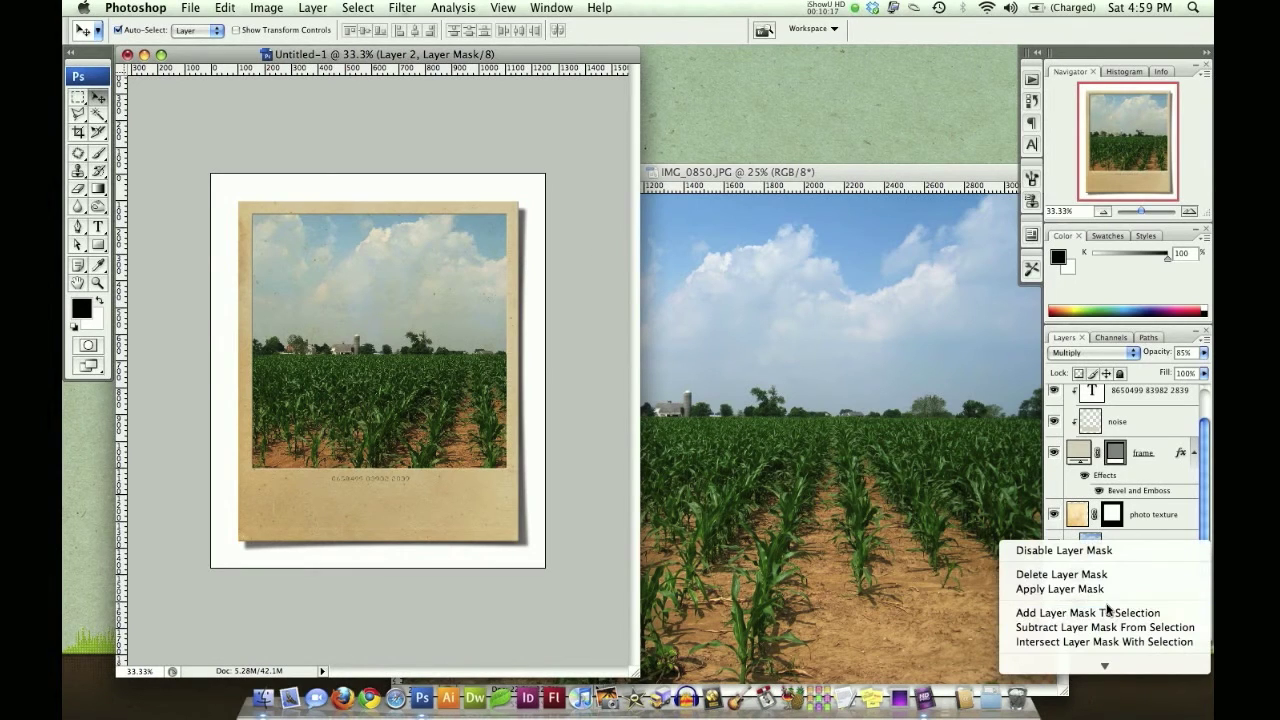
left_click(1108, 589)
scroll(1115, 597, "down", 1)
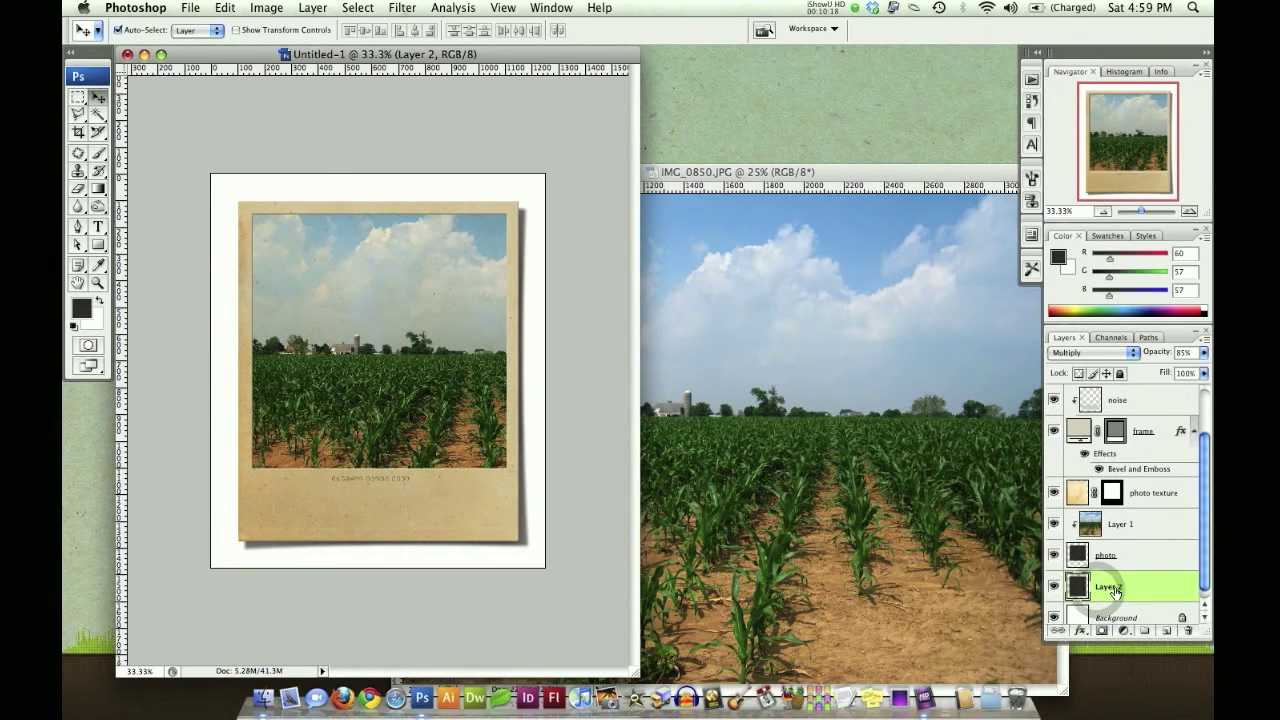
double_click(1110, 588)
type("shadow")
key("Return")
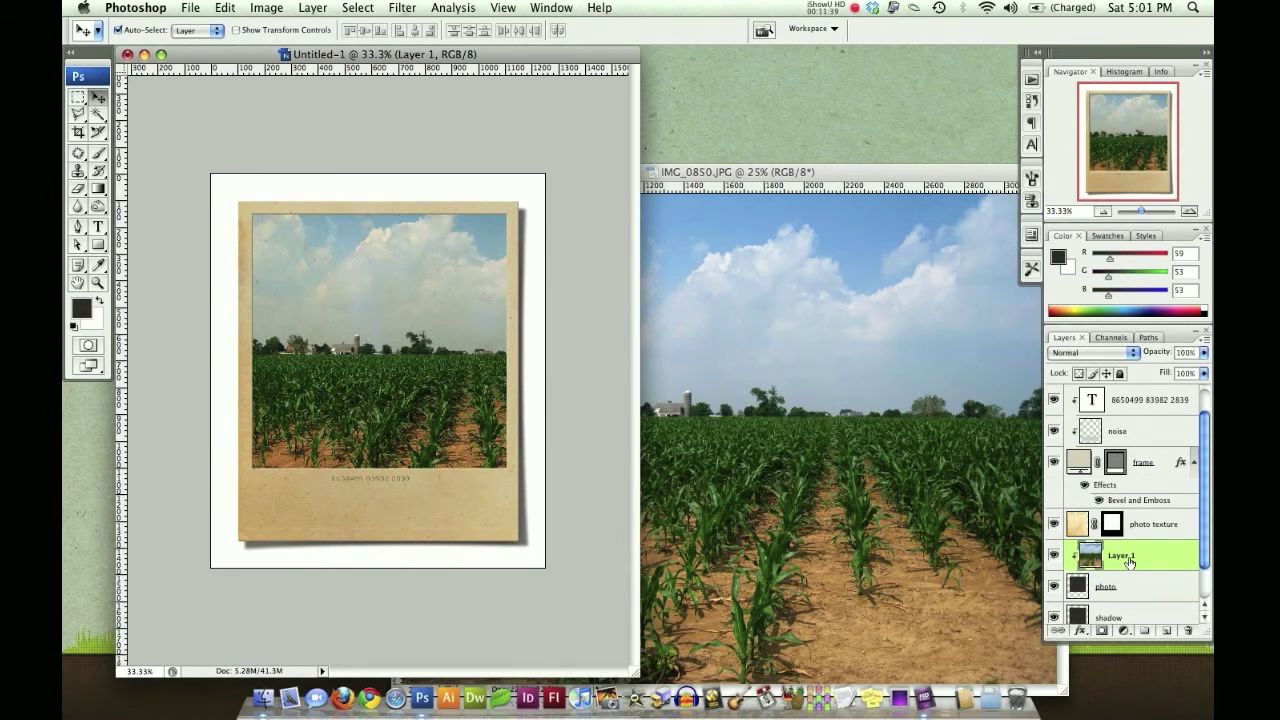
Step: Create a layer above Layer 1, select the photo outline feathered 100 px, and invert it
left_click(1166, 634)
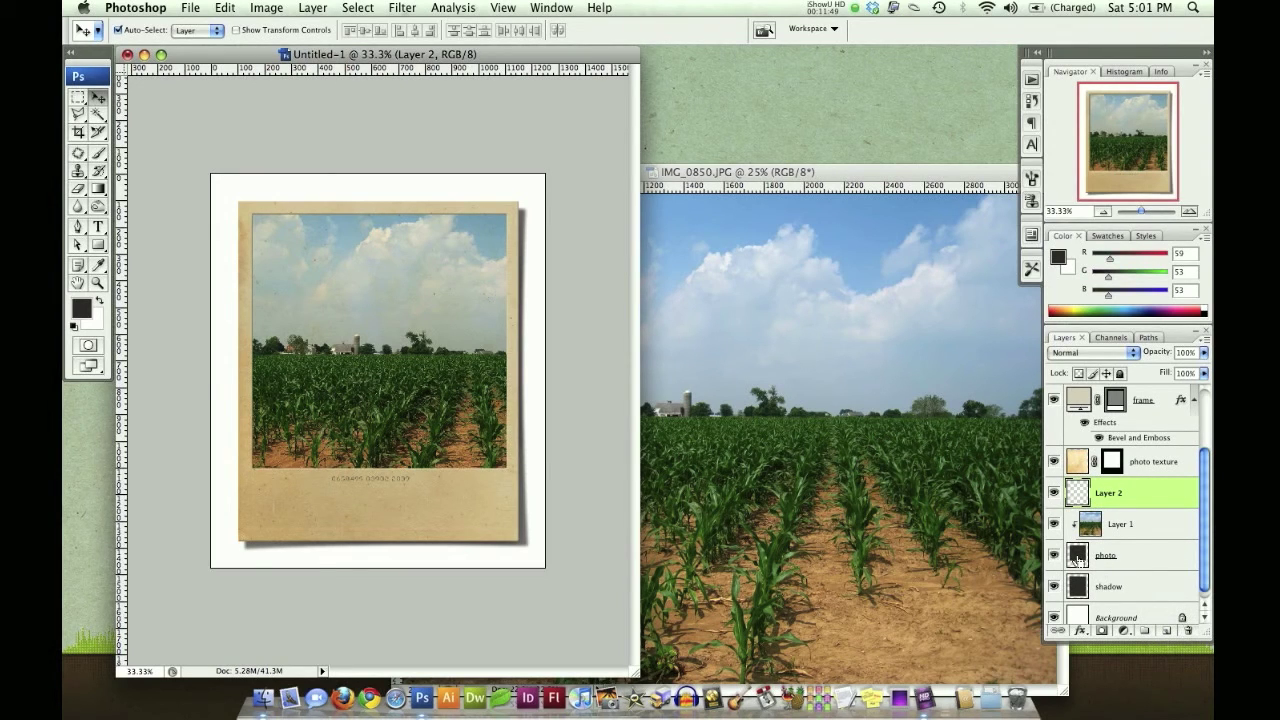
left_click(1077, 555, "super")
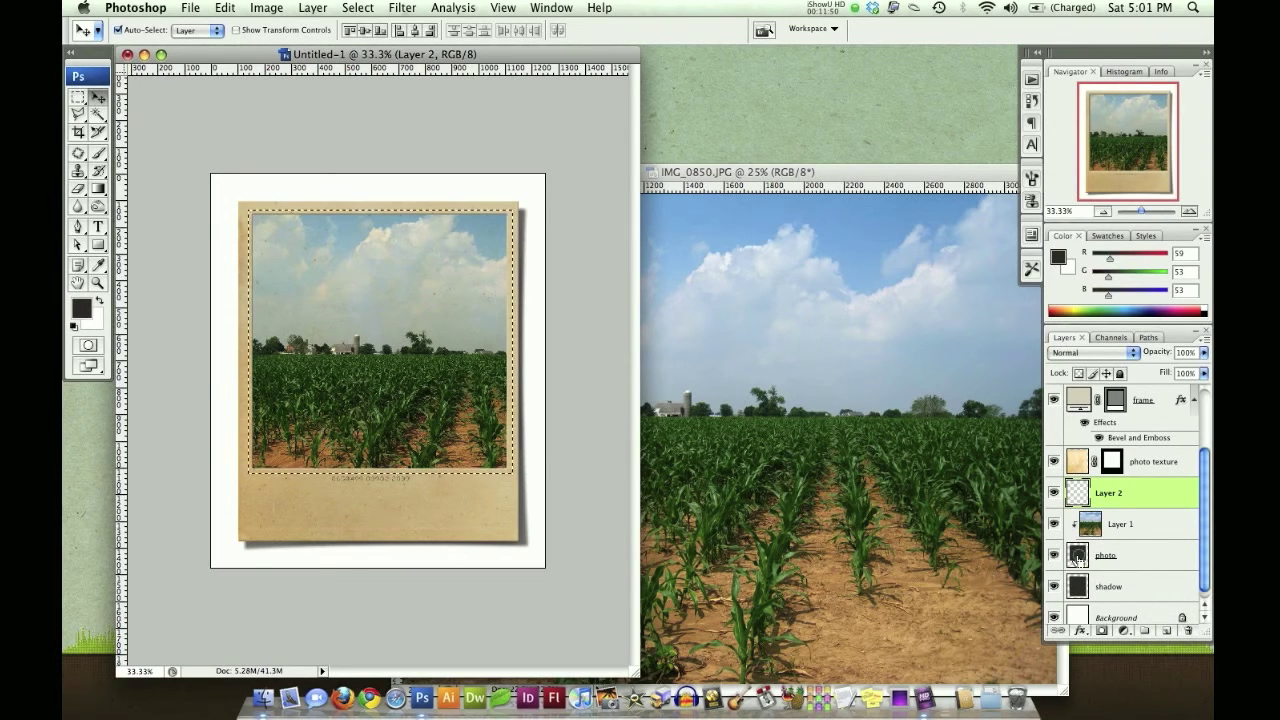
left_click(355, 8)
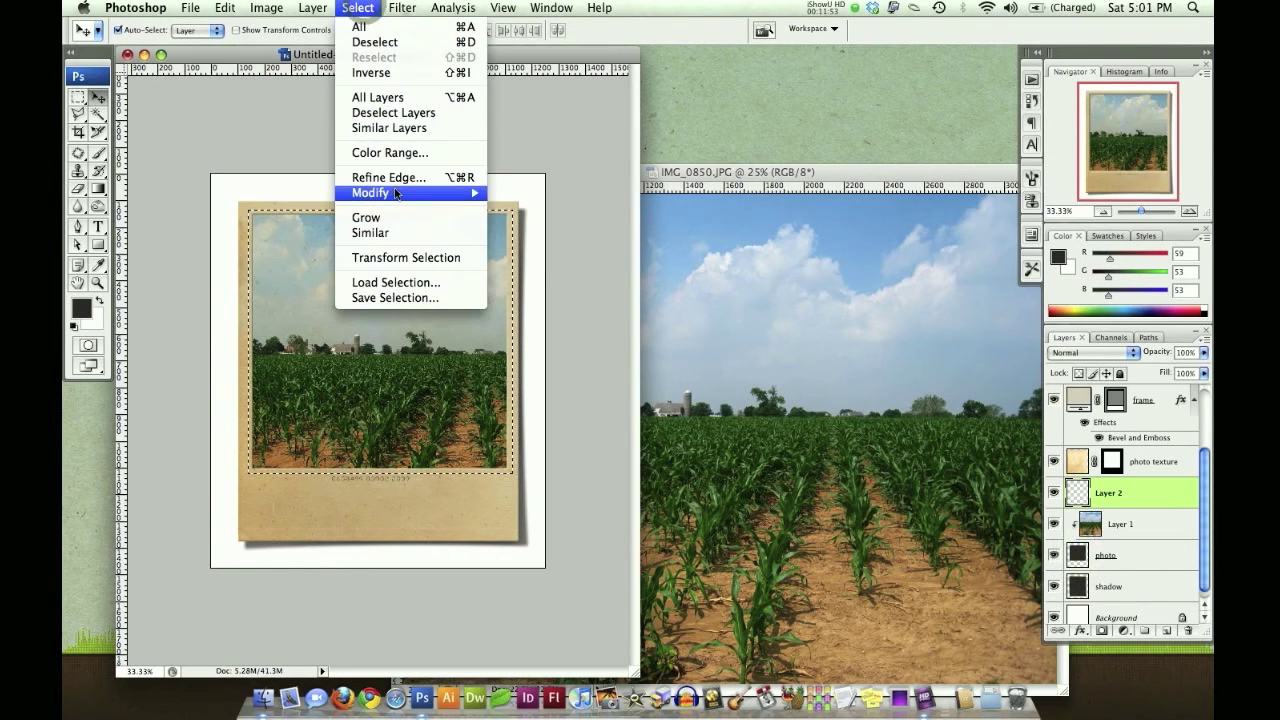
mouse_move(396, 193)
left_click(530, 254)
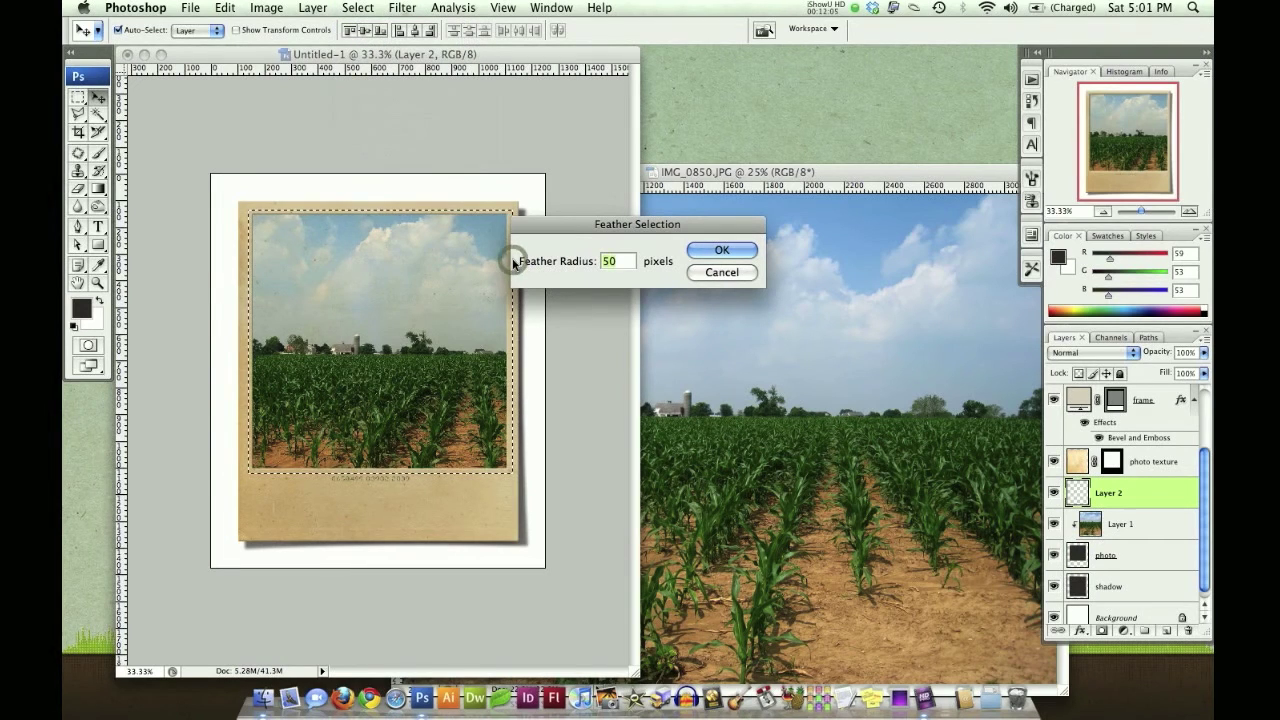
type("100")
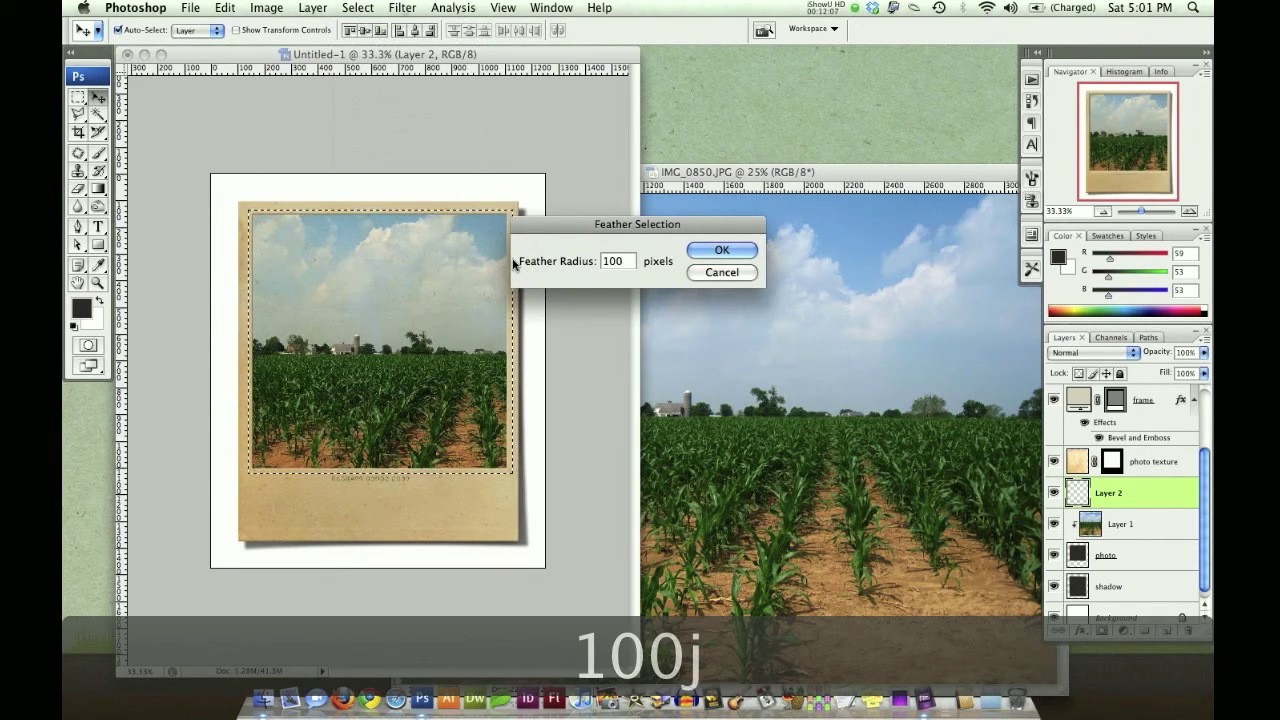
key("Return")
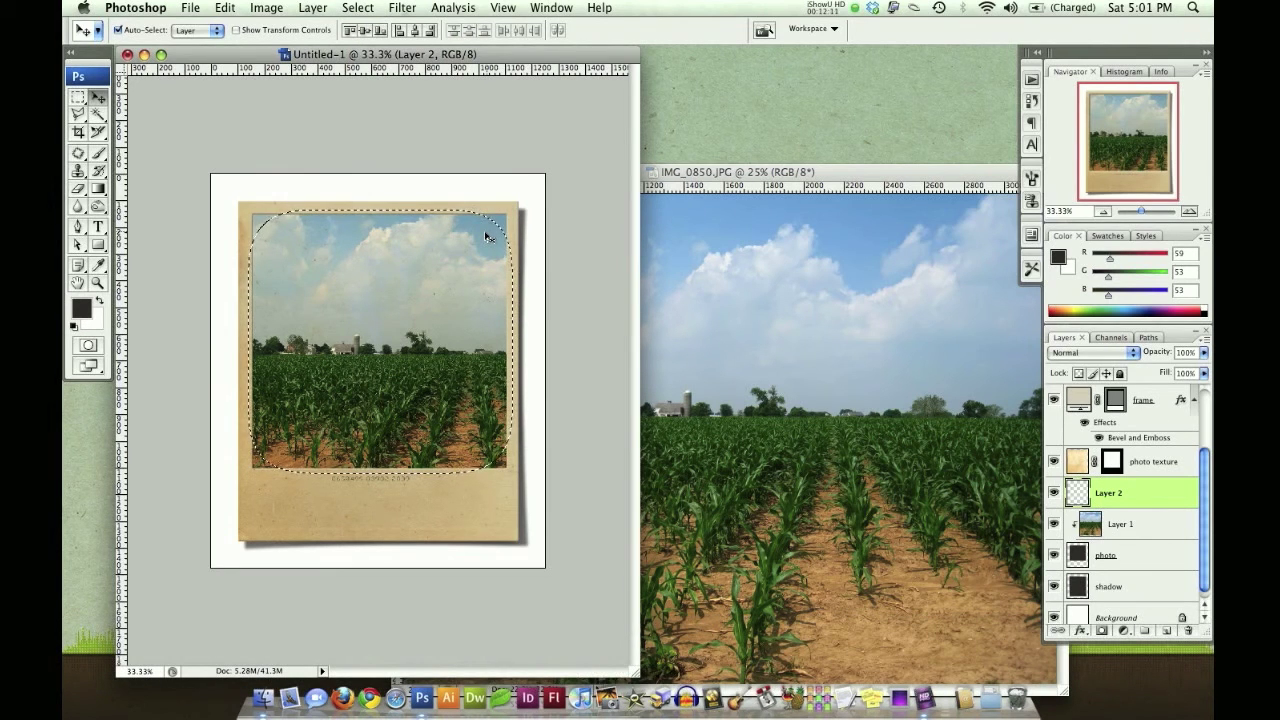
key("super+shift+i")
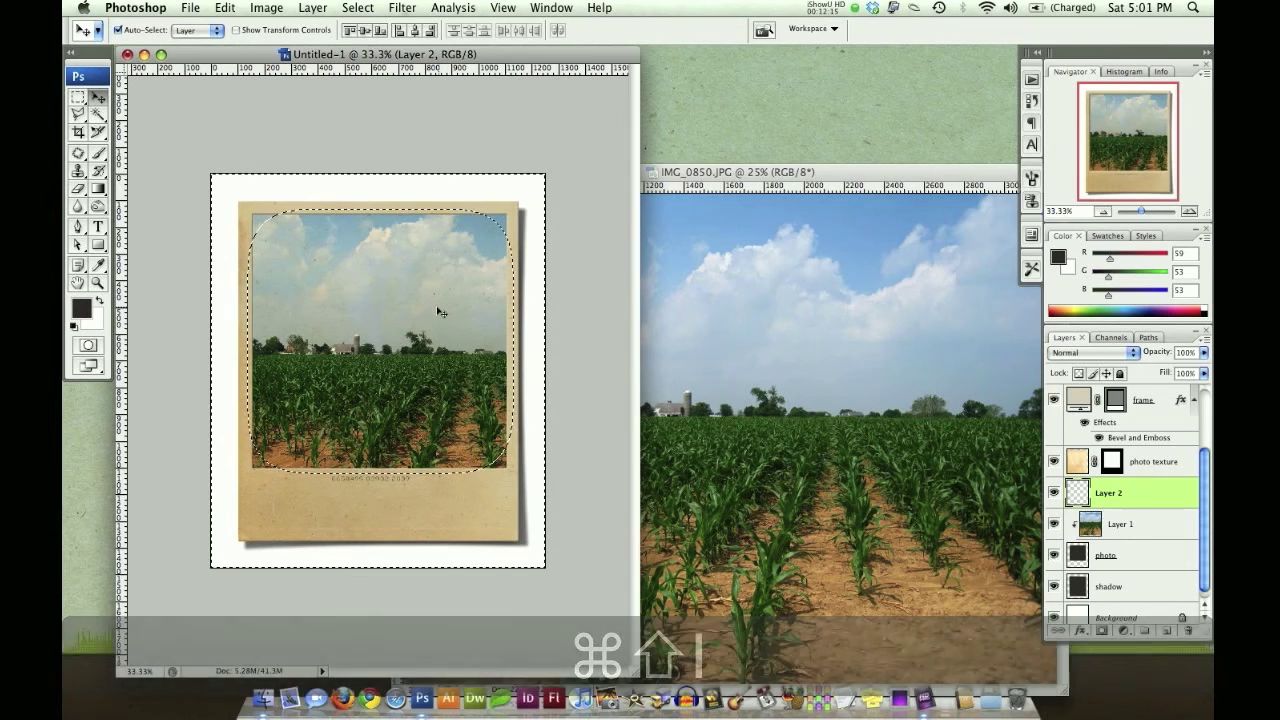
Step: Fill the feathered selection on Layer 2 with dark grey foreground colour, deselect, and clip it to Layer 1
key("shift+BackSpace")
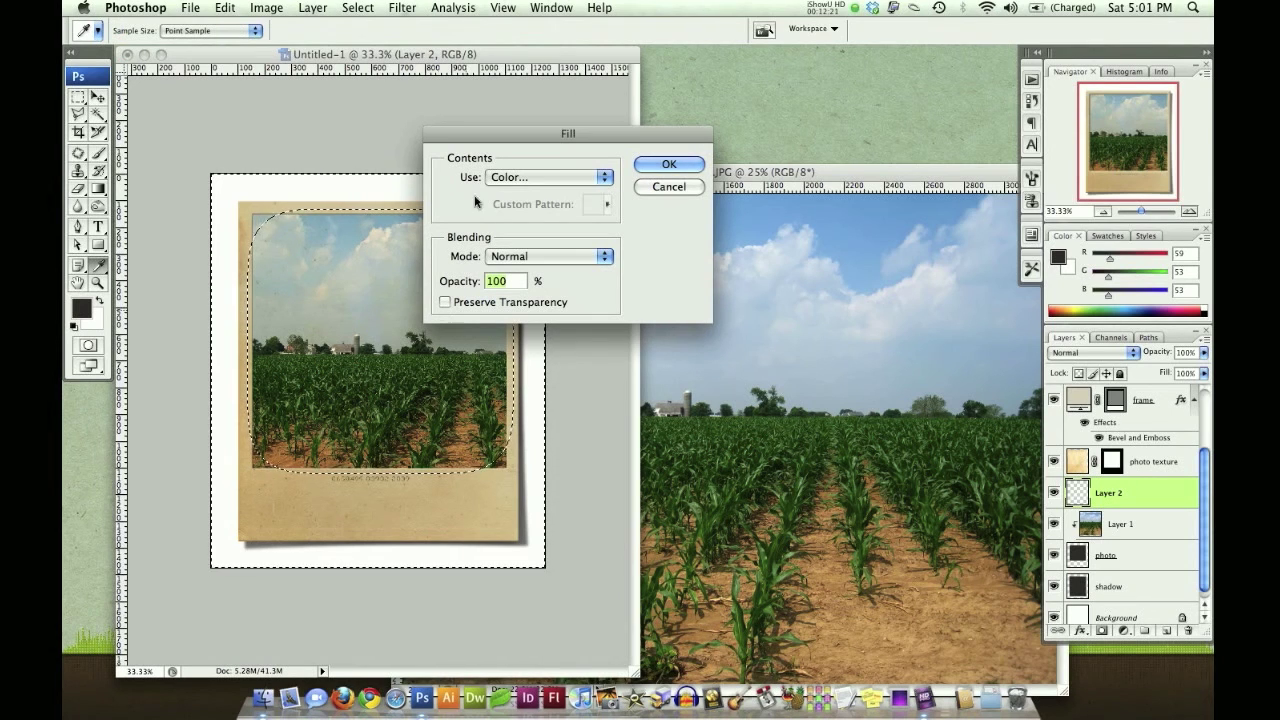
left_click(529, 178)
left_click(519, 148)
left_click(660, 163)
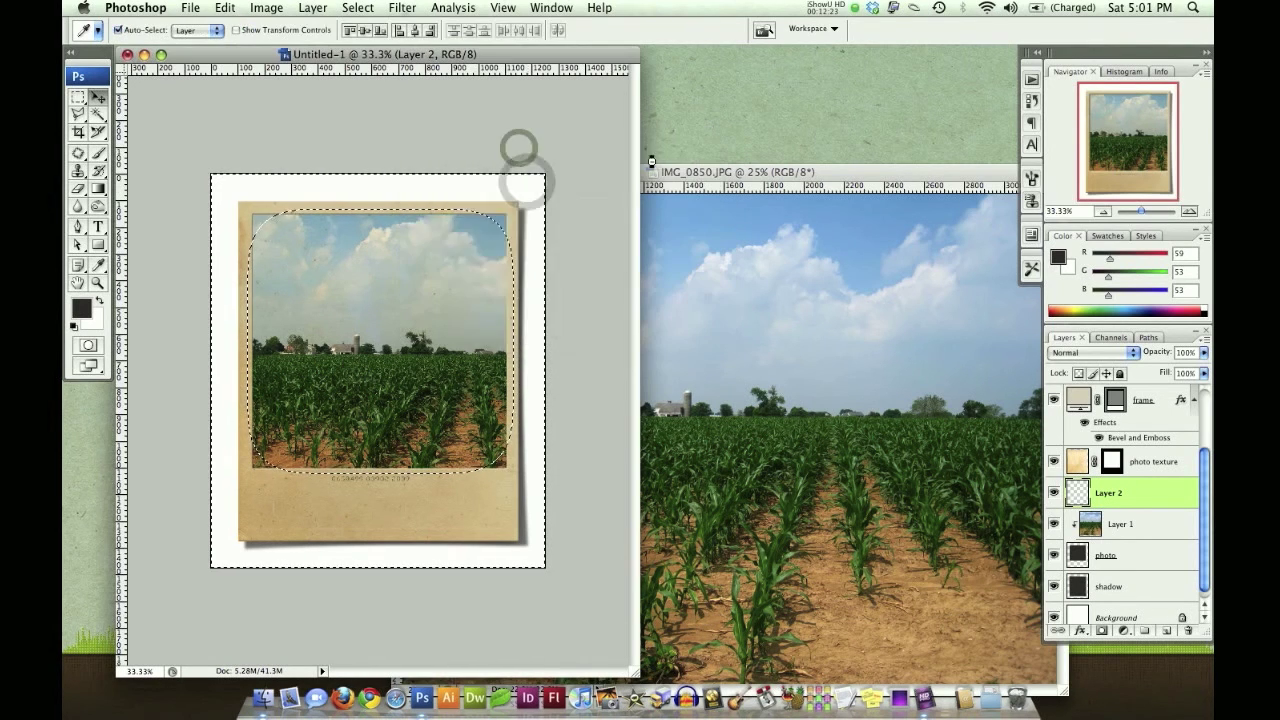
key("v")
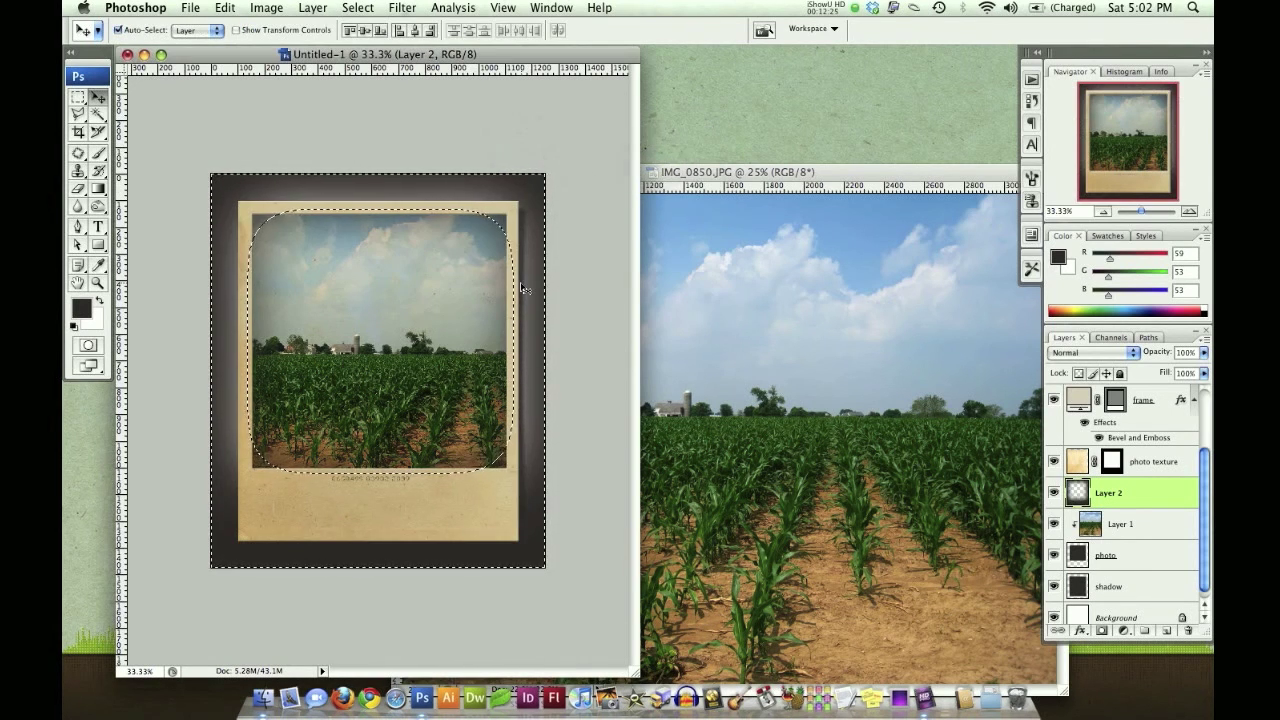
key("super+d")
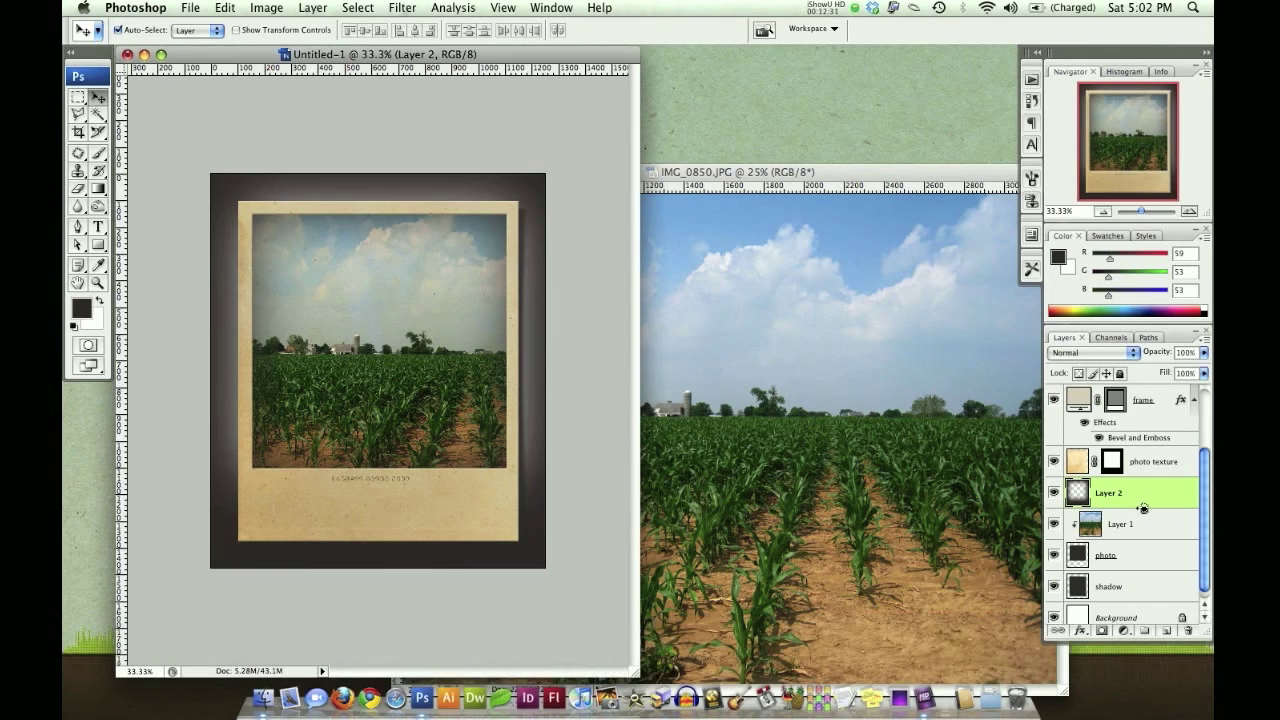
left_click(1143, 508, "alt")
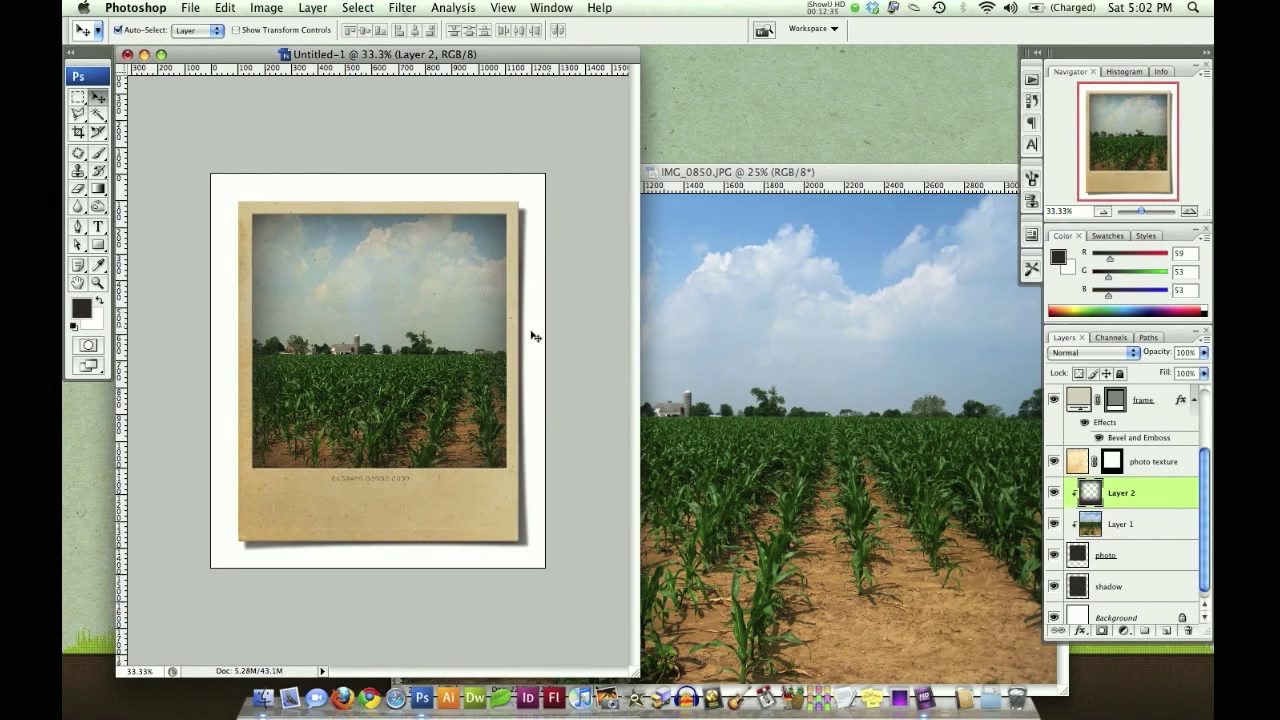
Step: Set Layer 2 to Multiply at 20% opacity and toggle its visibility to compare
key("alt+shift+m")
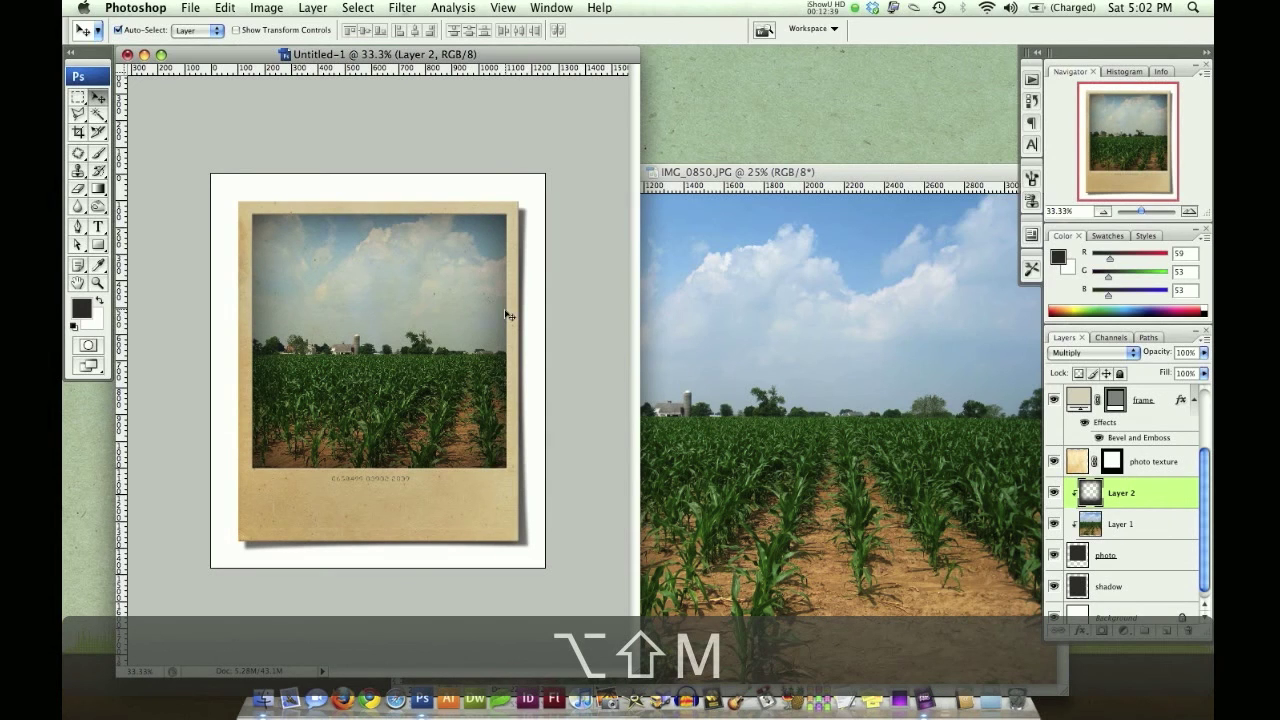
key("2")
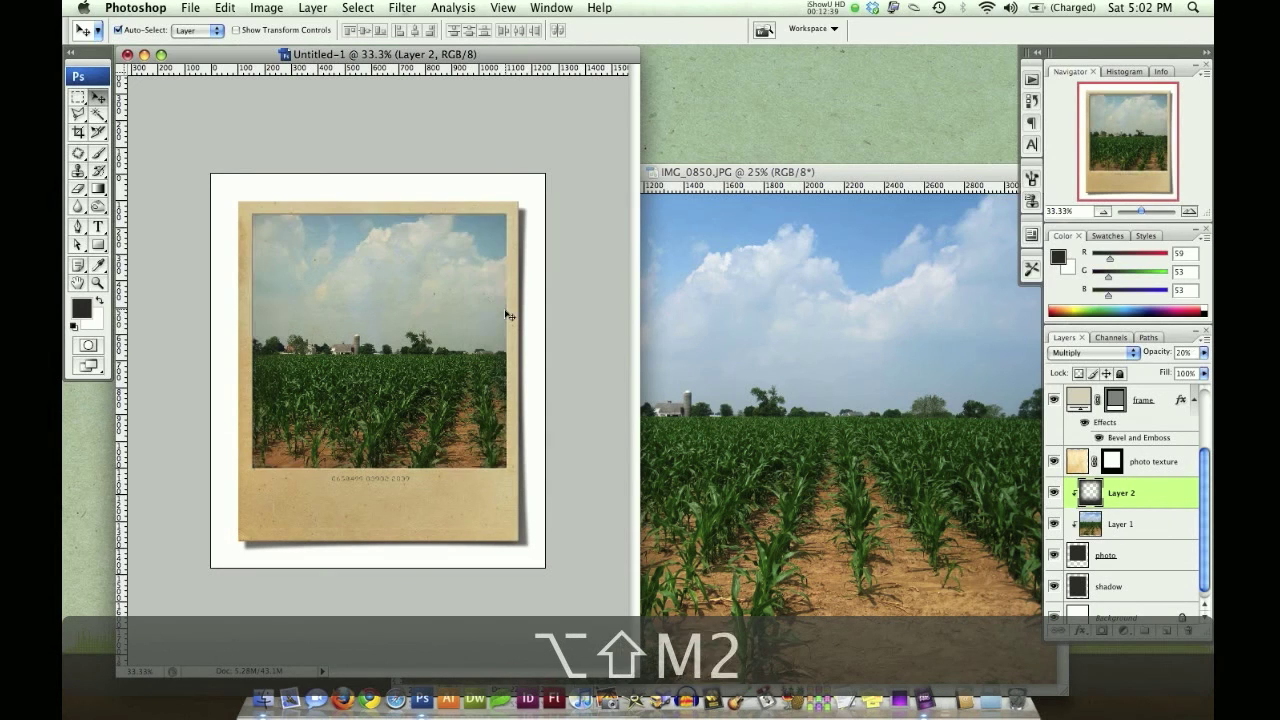
left_click(1053, 497)
left_click(1054, 494)
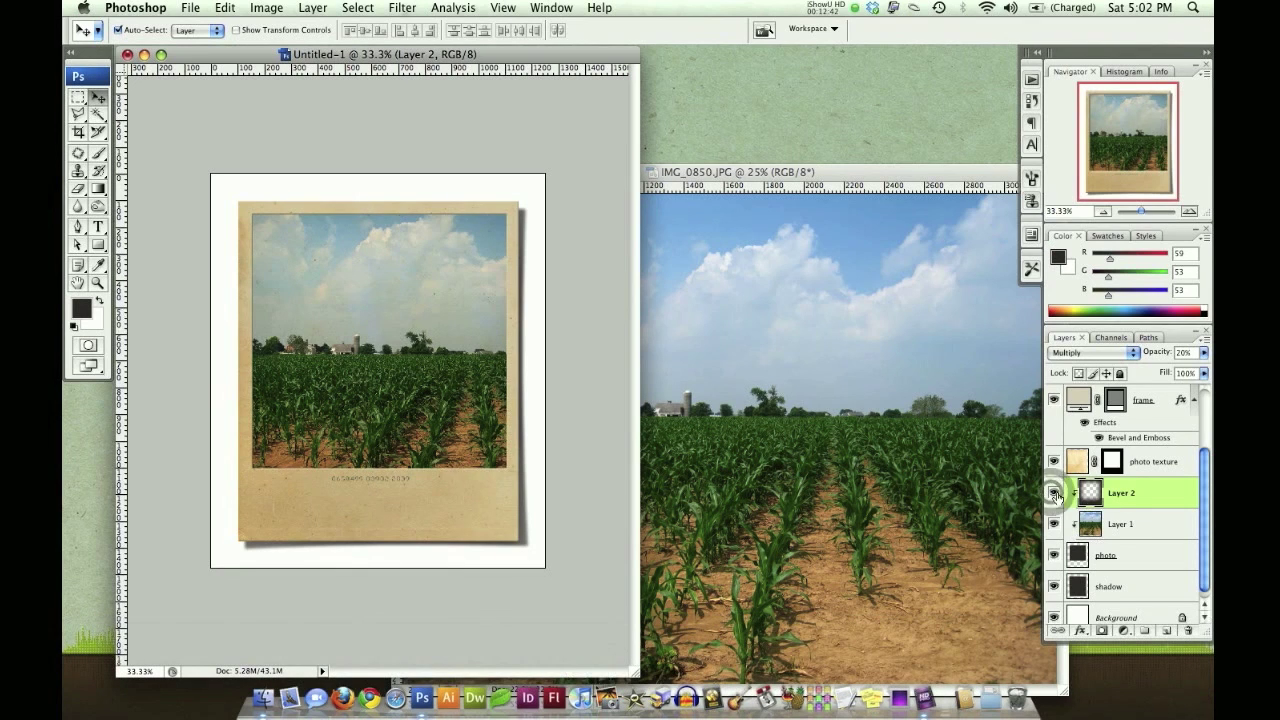
Step: Rename Layer 2 to 'vignette'
double_click(1123, 492)
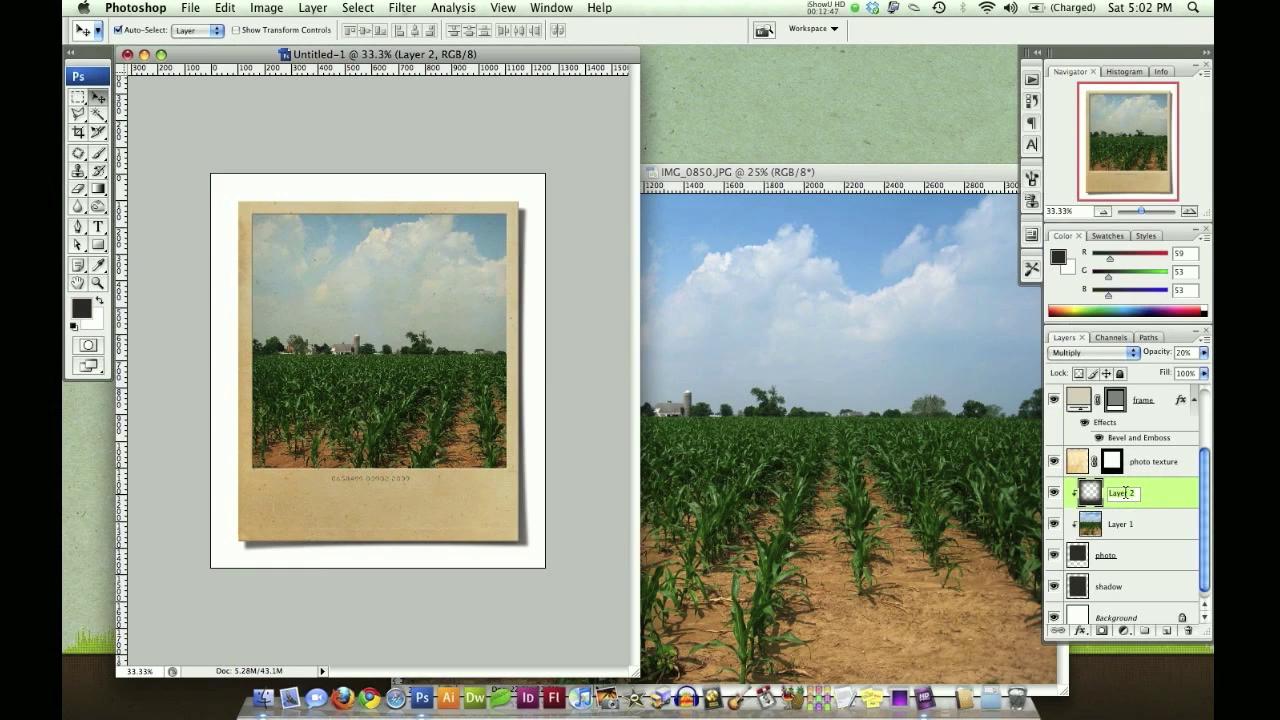
type("vignette")
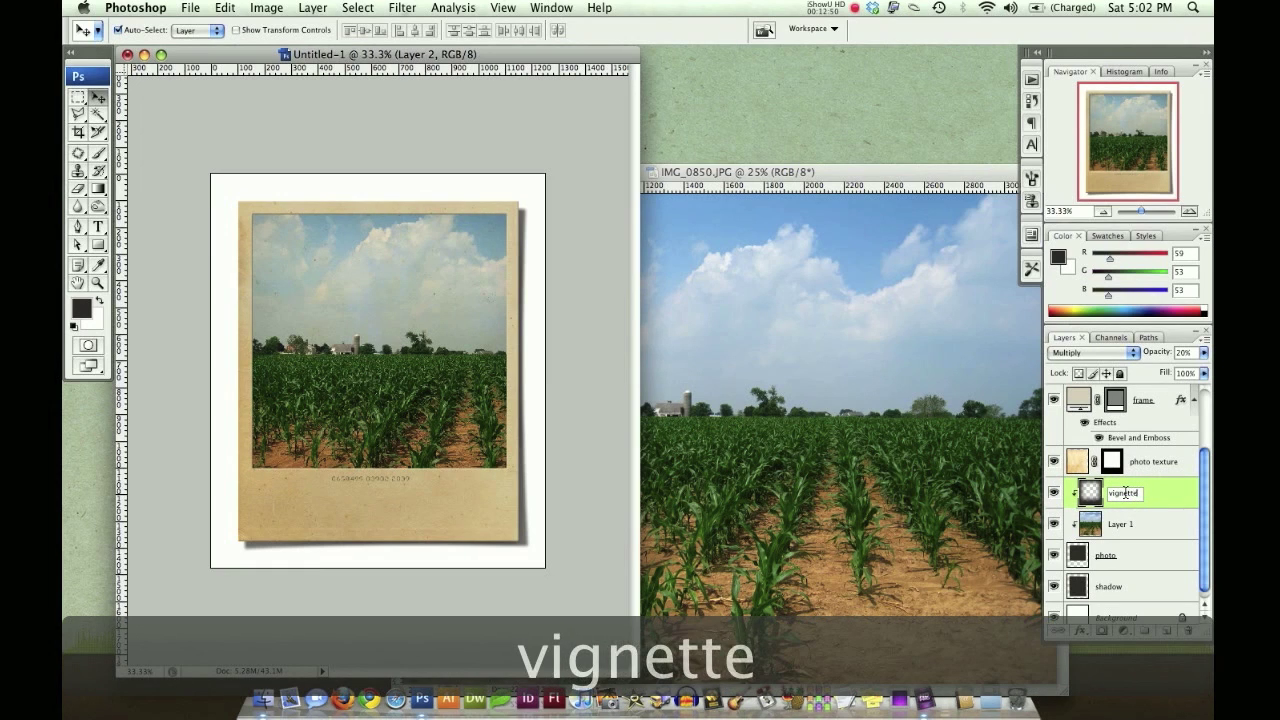
key("Return")
scroll(1133, 451, "up", 3)
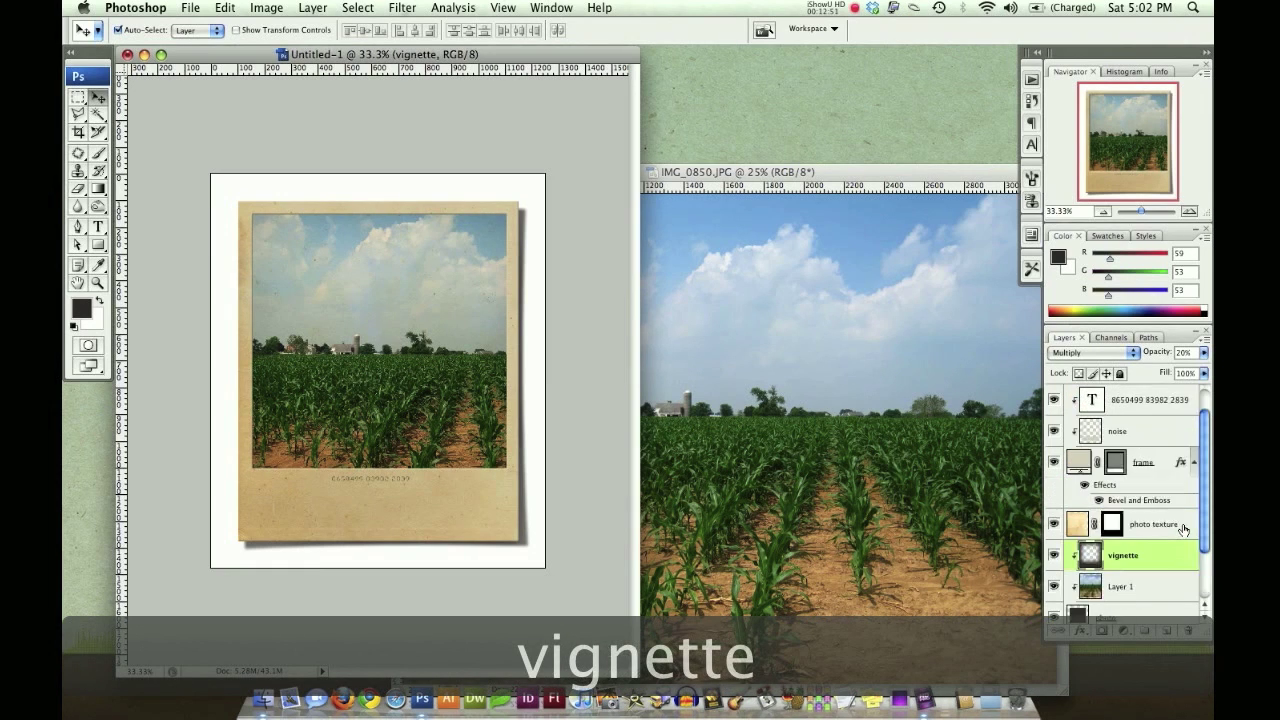